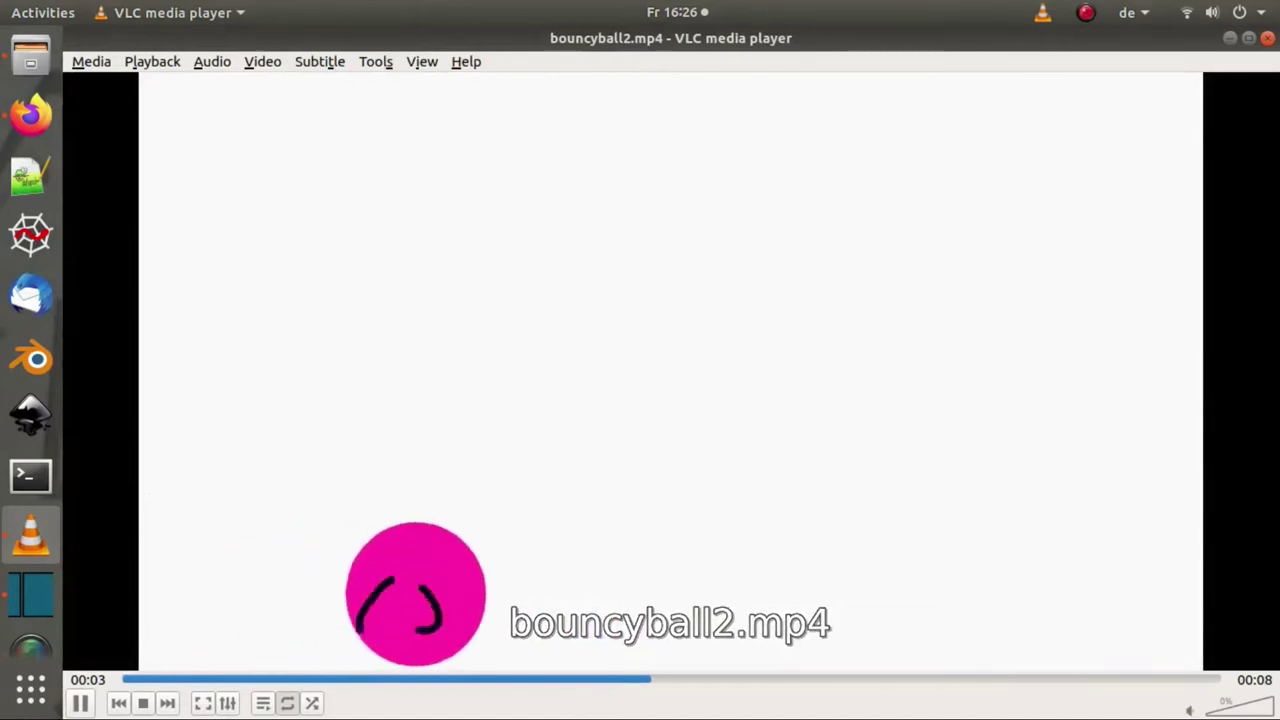
Step: Close the video player, open the ball_seq folder in Files and shrink that window
{"action": "left_click", "coordinate": [1267, 39]}
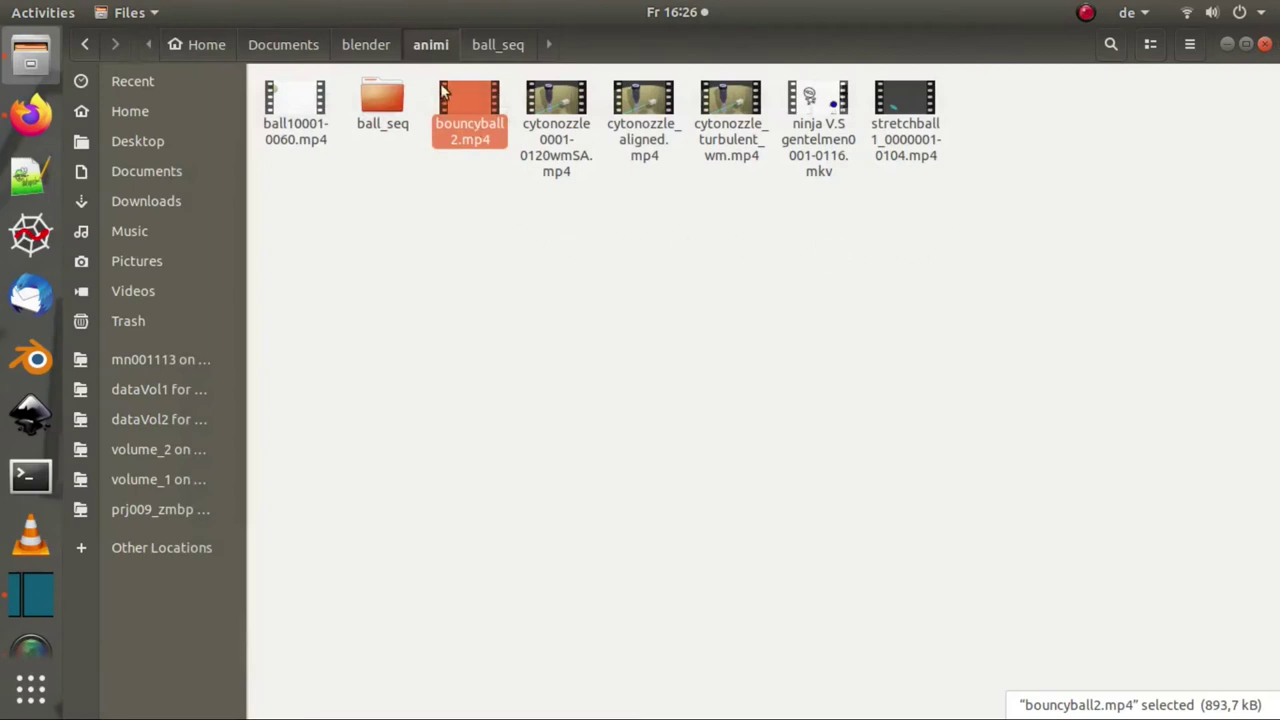
{"action": "double_click", "coordinate": [396, 104]}
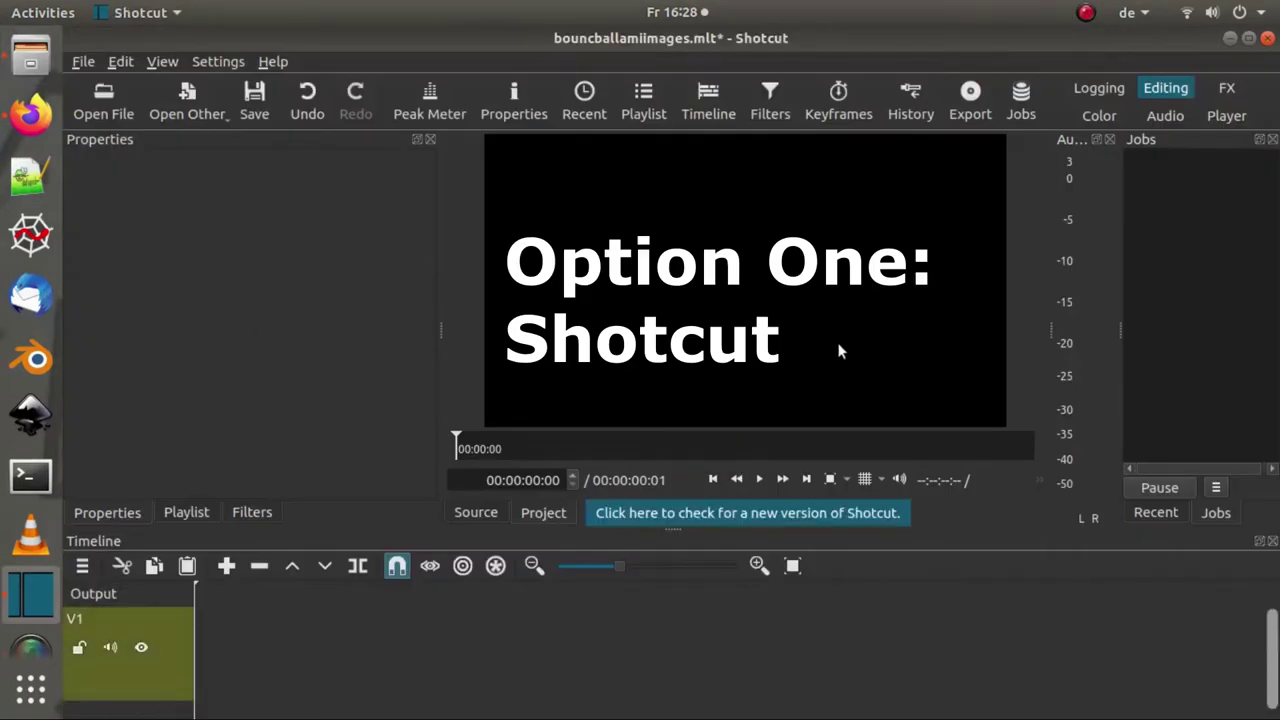
{"action": "left_click", "coordinate": [30, 56]}
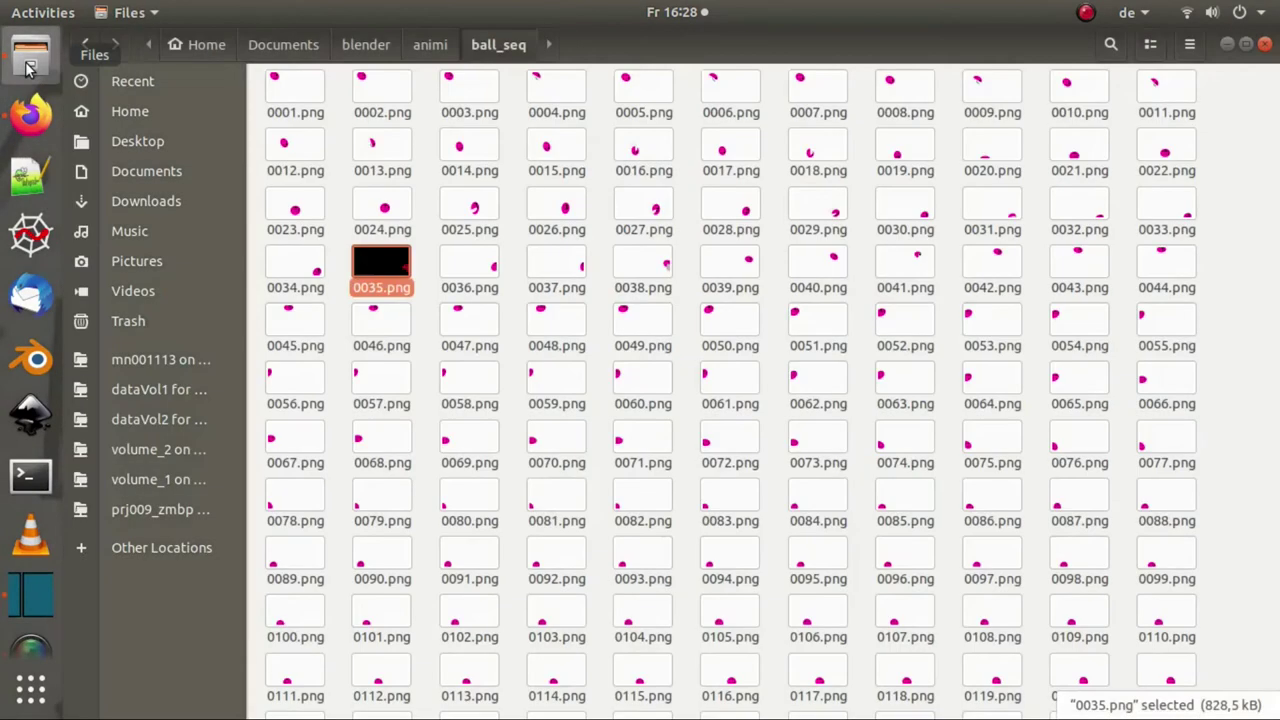
{"action": "left_click", "coordinate": [1246, 44]}
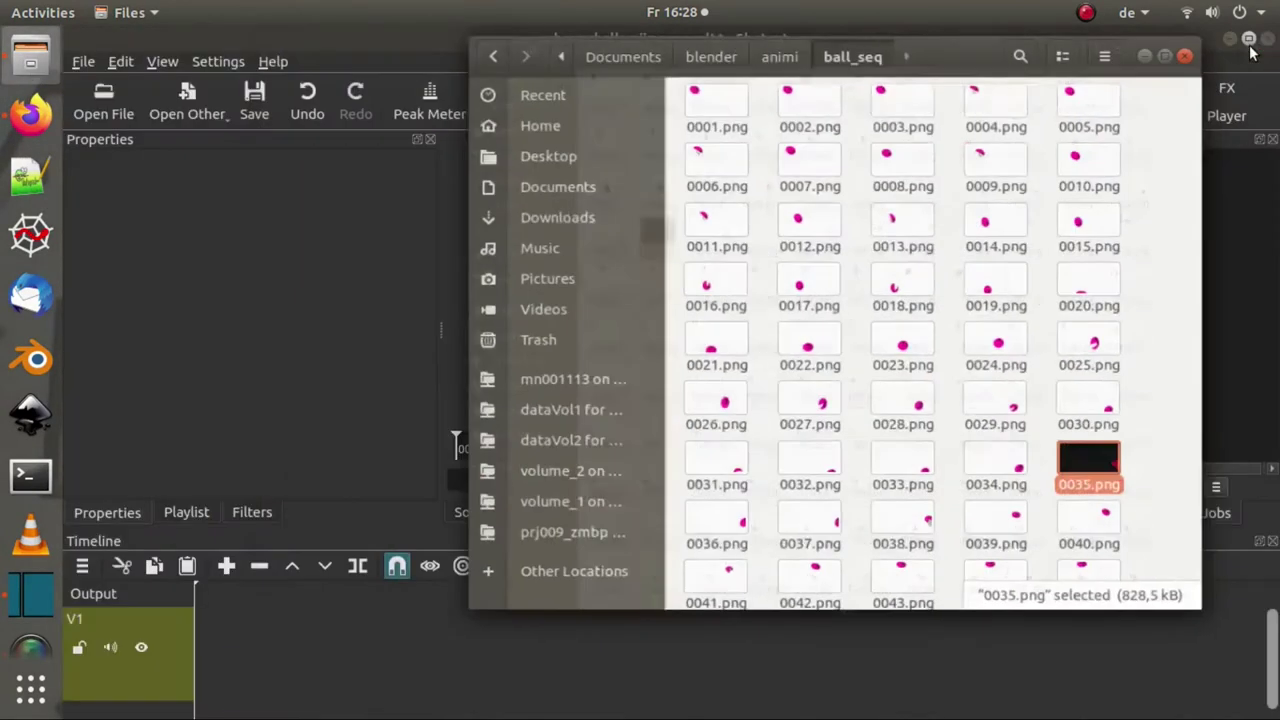
Step: Load 0001.png into Shotcut's source player as an 8-second image sequence
{"action": "left_click_drag", "start_coordinate": [932, 51], "coordinate": [1018, 73]}
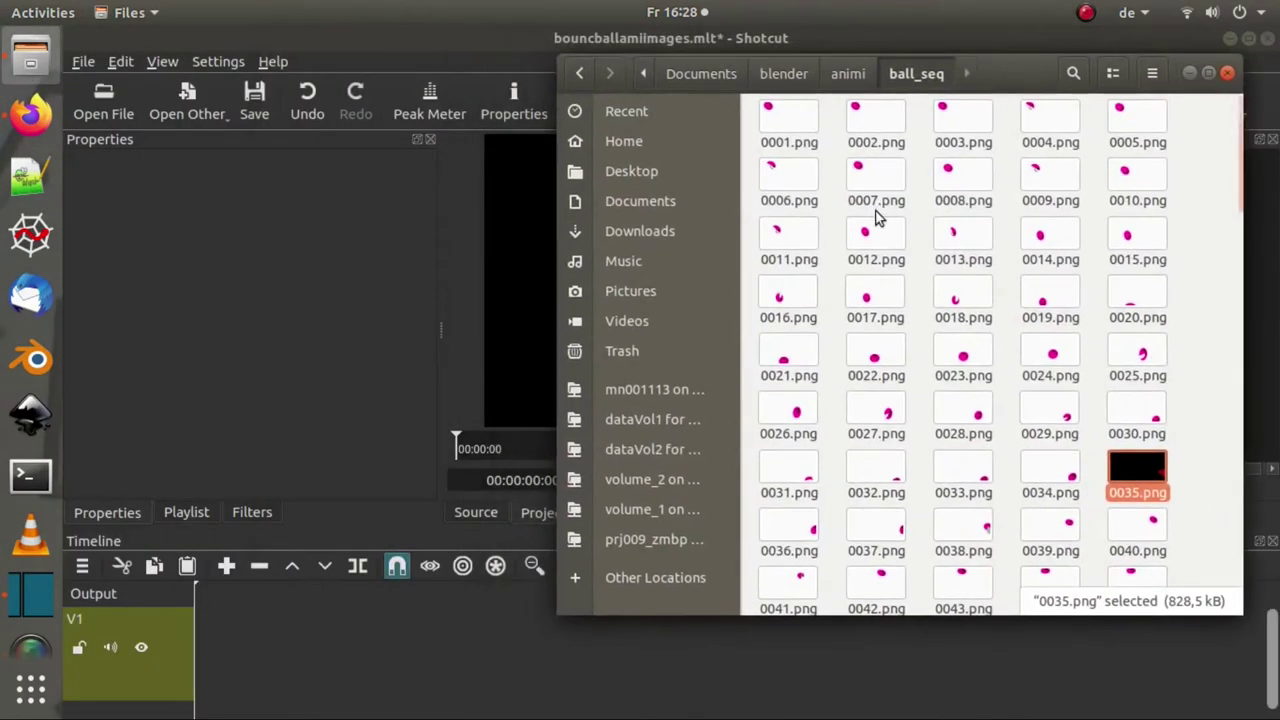
{"action": "left_click_drag", "start_coordinate": [791, 120], "coordinate": [257, 177]}
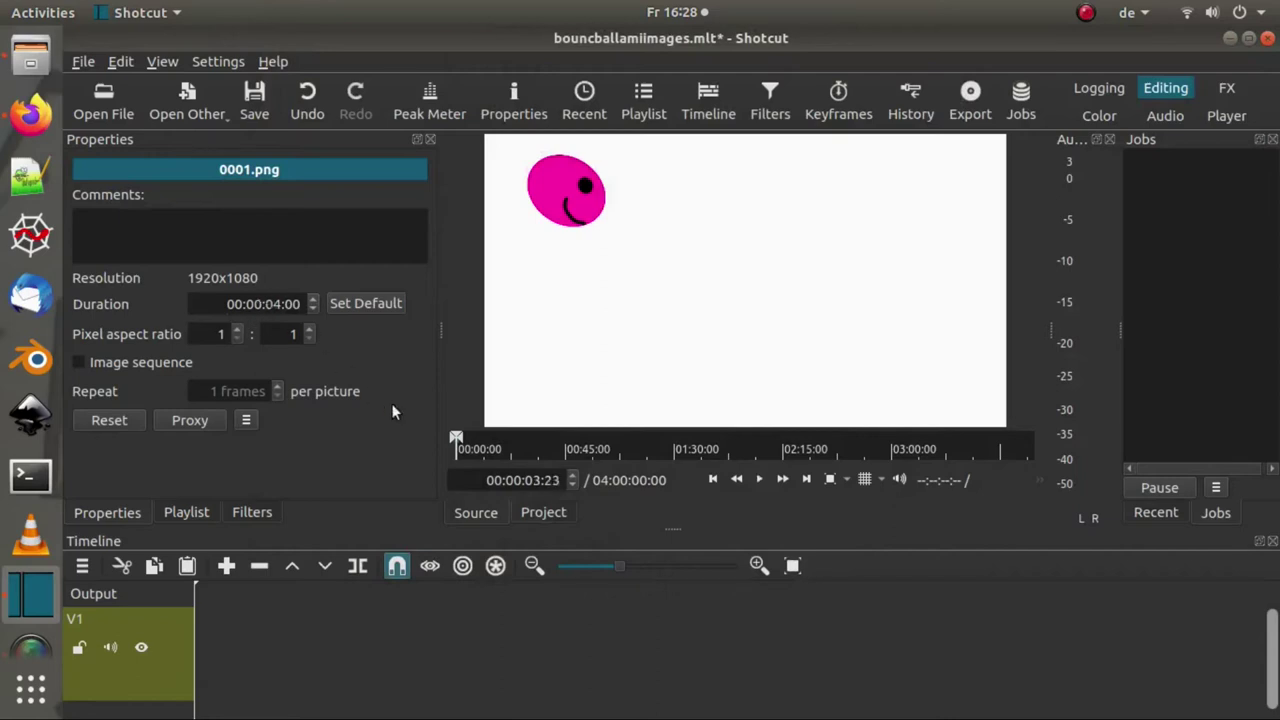
{"action": "left_click", "coordinate": [79, 364]}
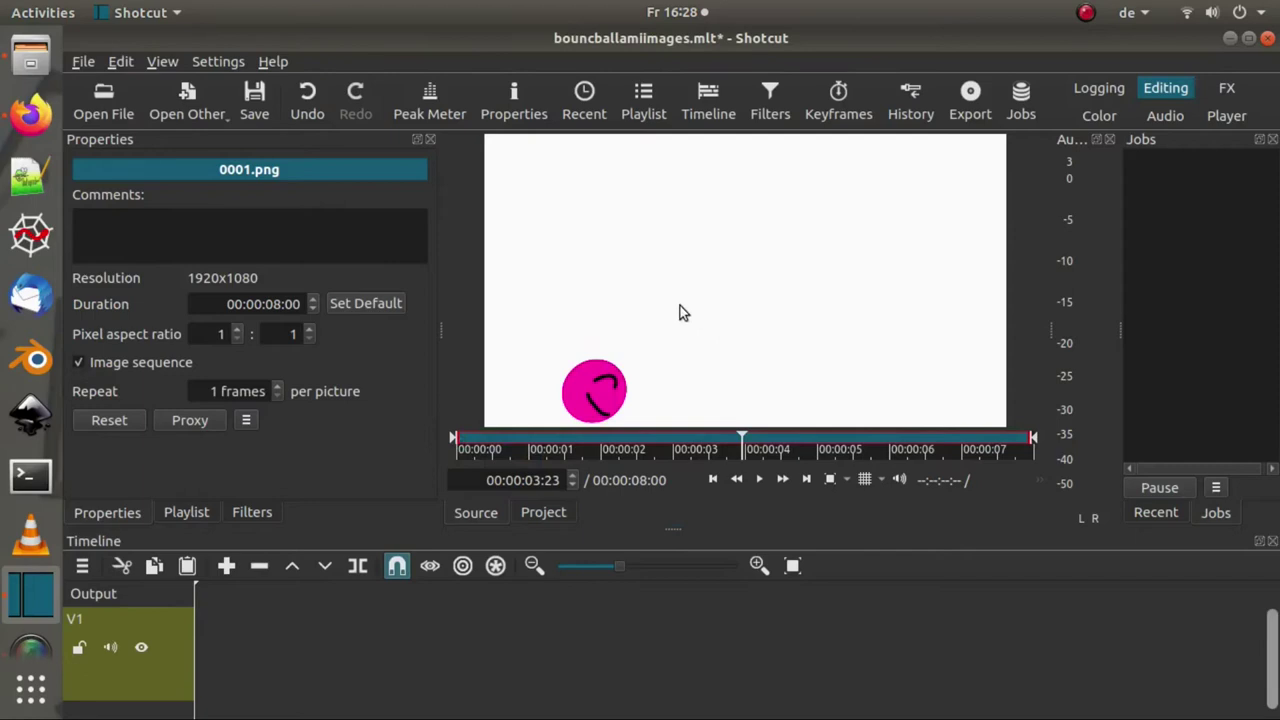
Step: Place the image-sequence clip on track V1, play it, then check the playlist and clip properties
{"action": "left_click_drag", "start_coordinate": [679, 313], "coordinate": [600, 622]}
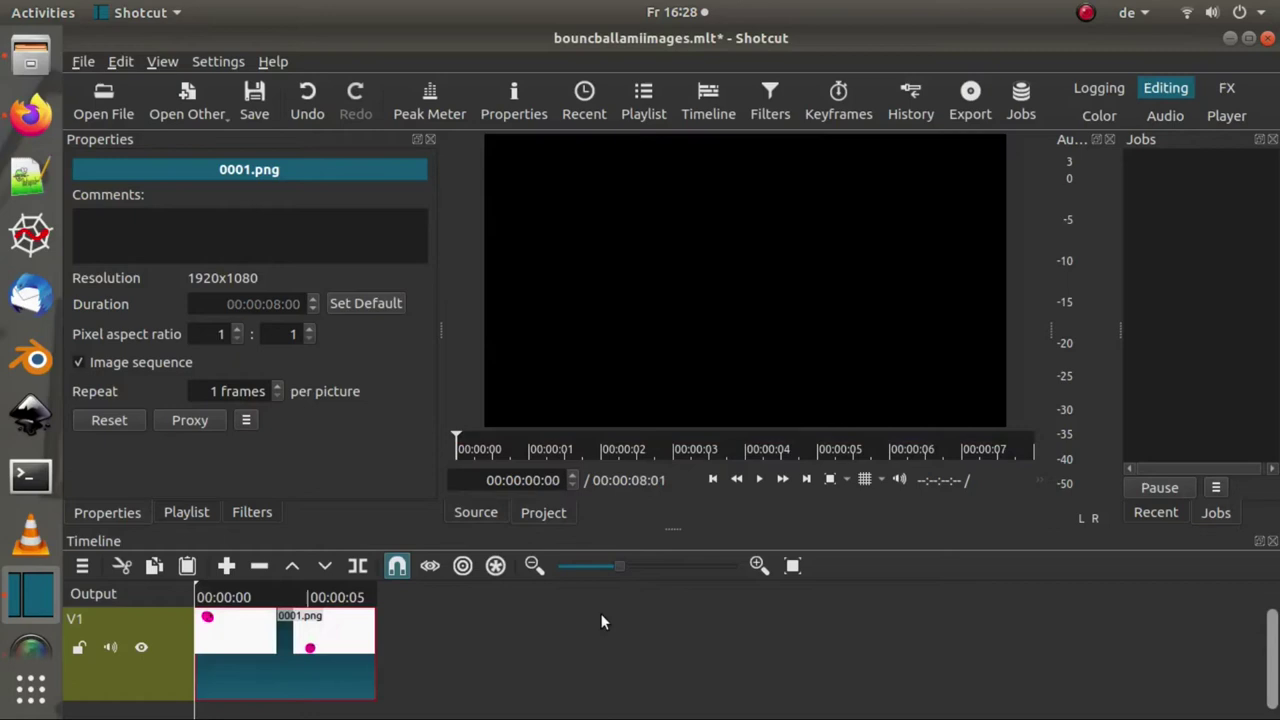
{"action": "key", "text": "space"}
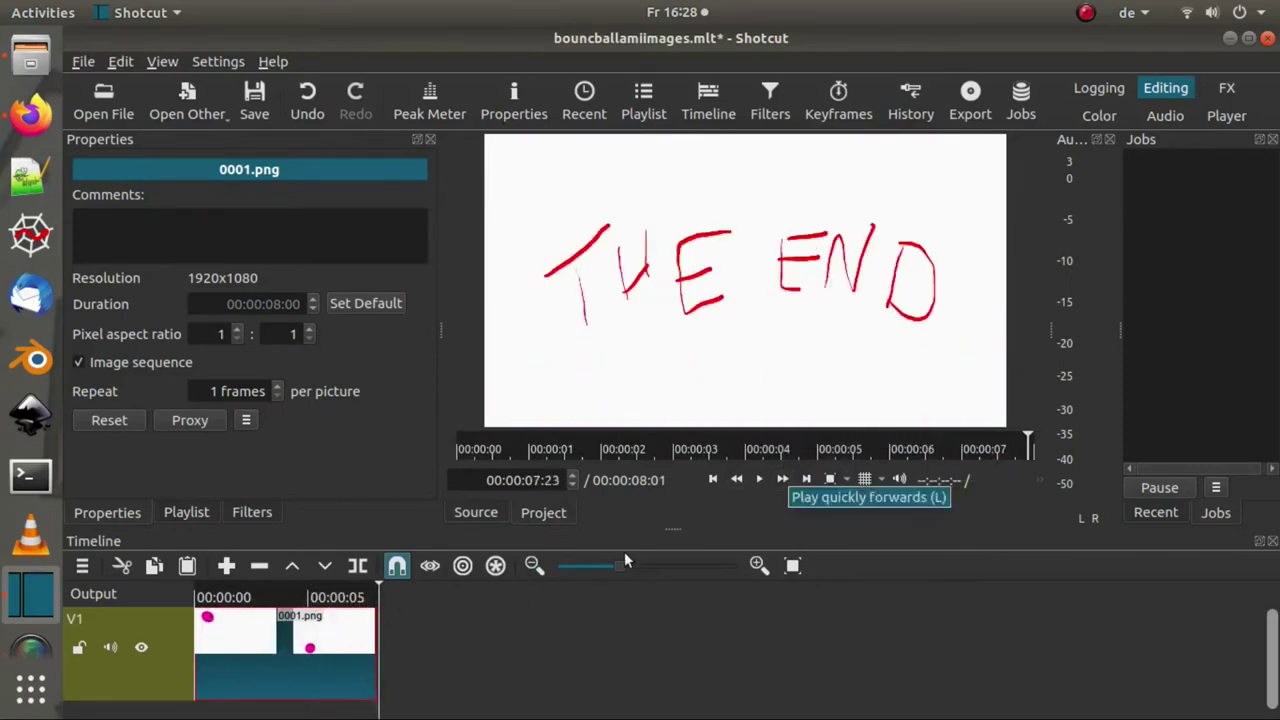
{"action": "left_click", "coordinate": [183, 512]}
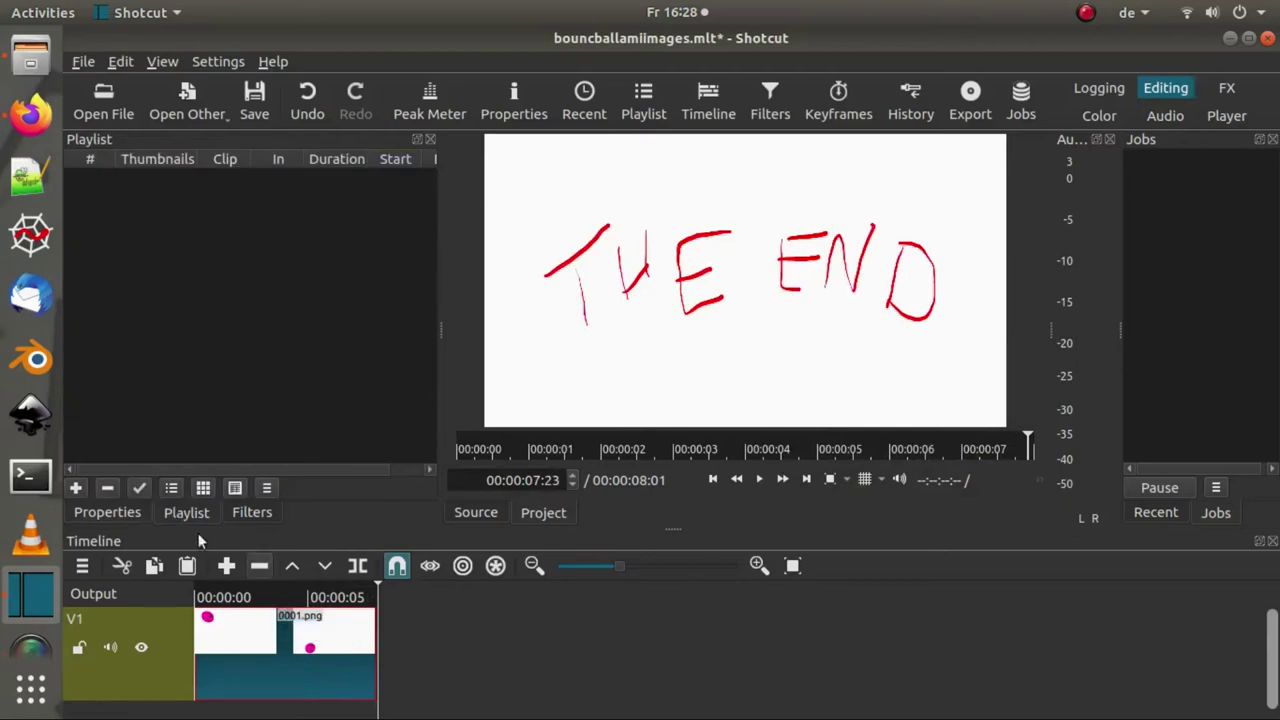
{"action": "left_click", "coordinate": [121, 514]}
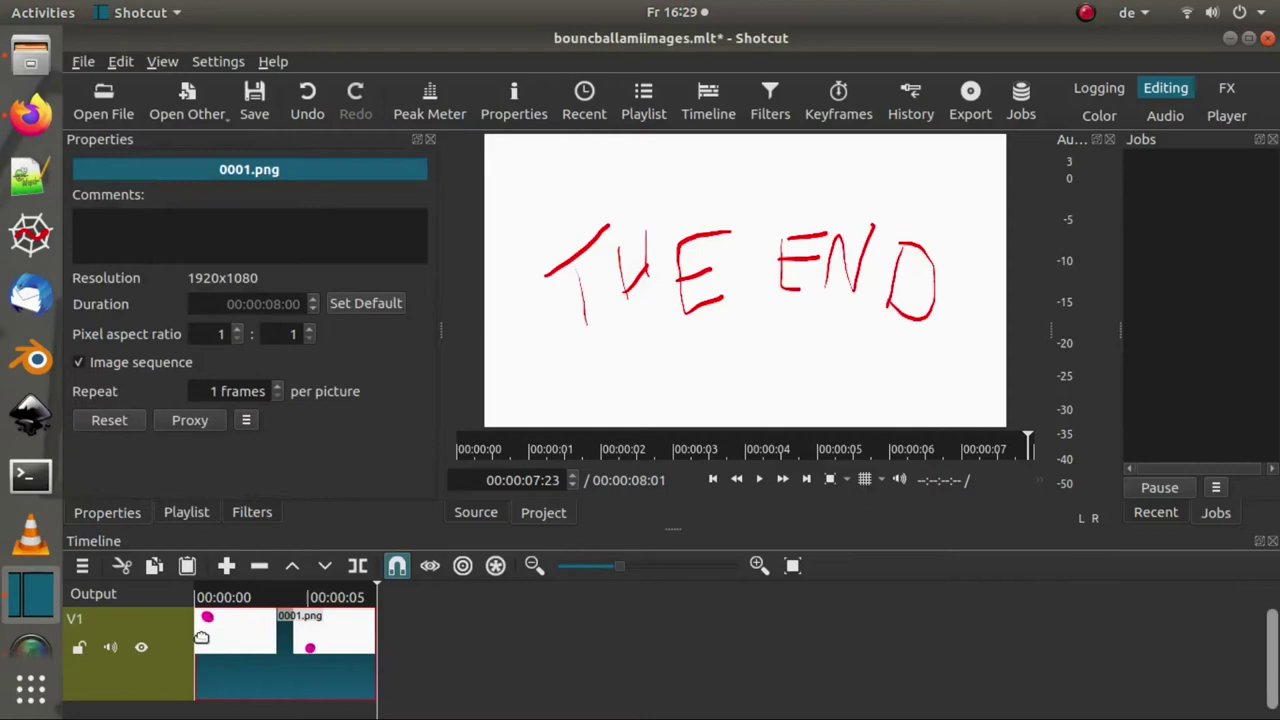
{"action": "double_click", "coordinate": [169, 615]}
Step: Select all 192 ball_seq PNG frames and drag them into Shotcut's playlist
{"action": "left_click", "coordinate": [169, 597]}
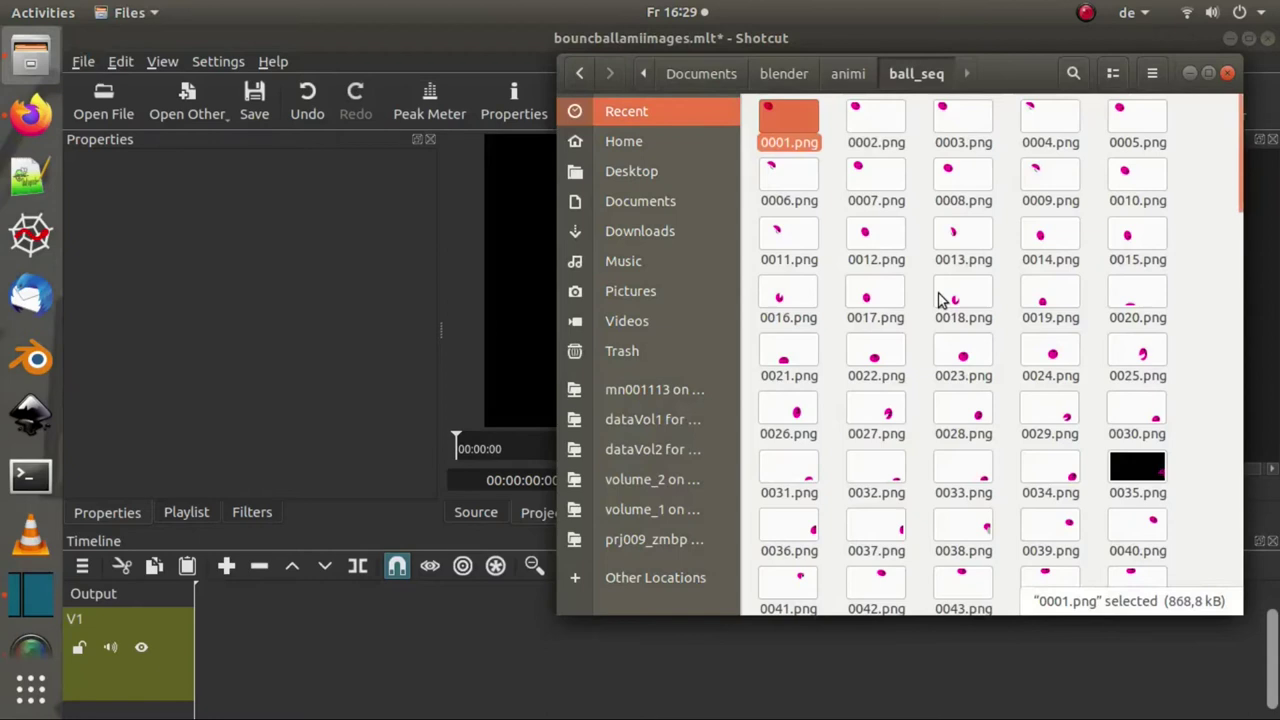
{"action": "key", "text": "shift+End"}
{"action": "scroll", "coordinate": [1097, 346], "scroll_direction": "up", "scroll_amount": 5}
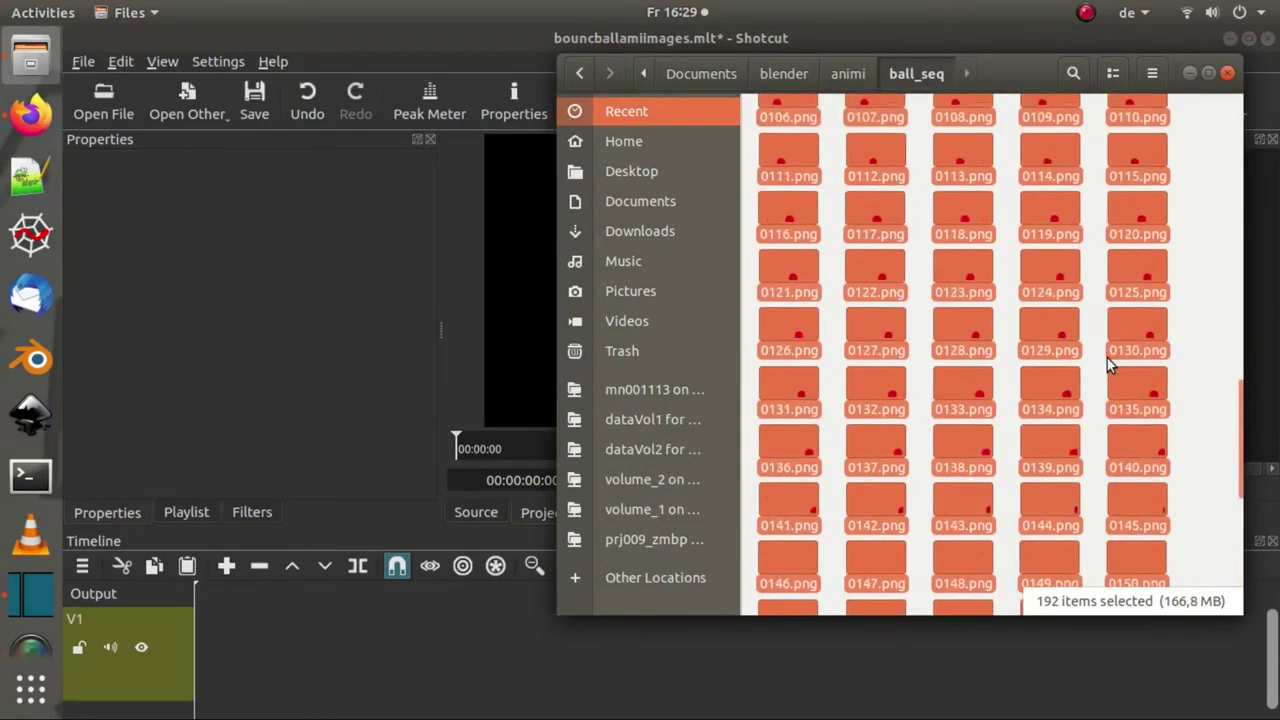
{"action": "scroll", "coordinate": [1108, 365], "scroll_direction": "up", "scroll_amount": 10}
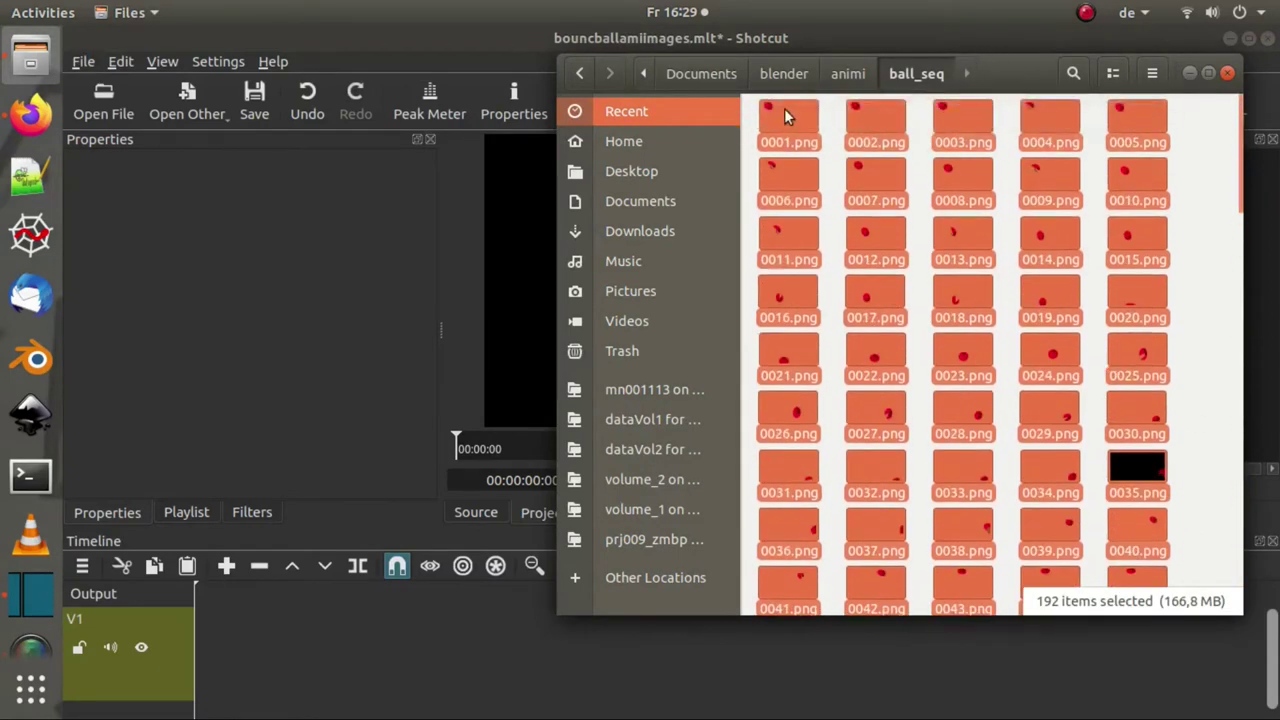
{"action": "left_click_drag", "start_coordinate": [785, 117], "coordinate": [378, 403]}
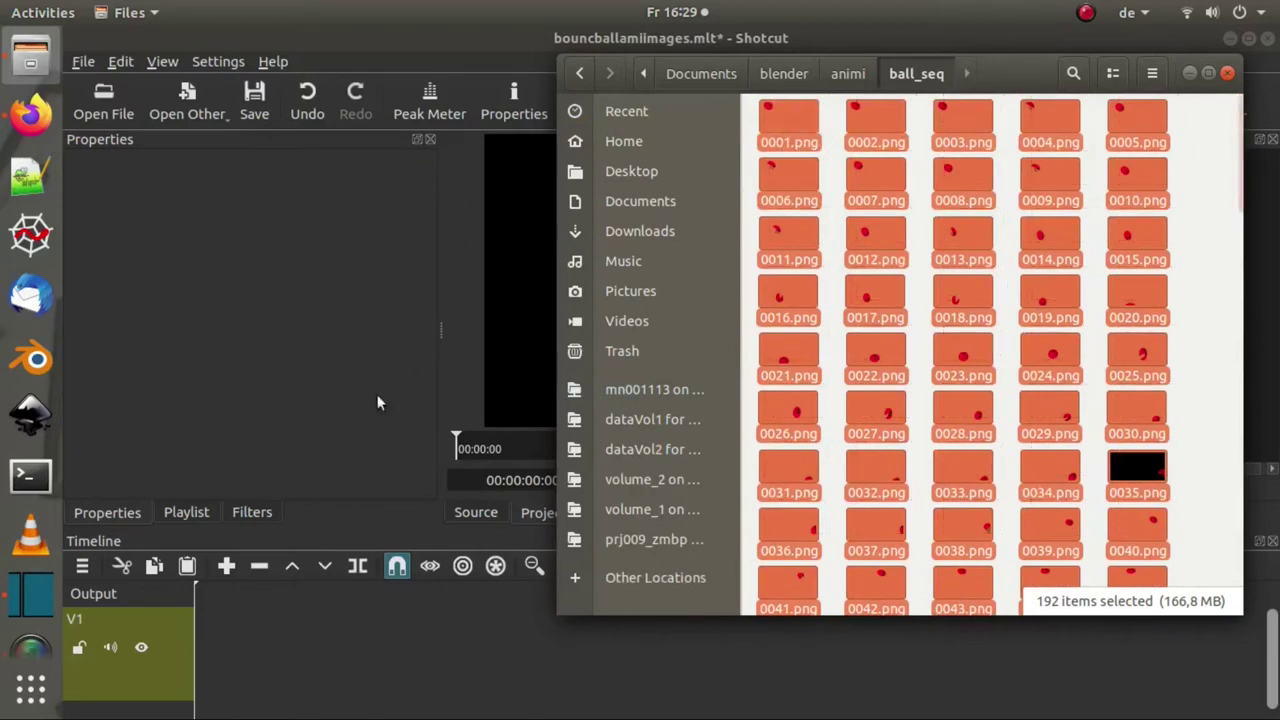
{"action": "left_click", "coordinate": [189, 510]}
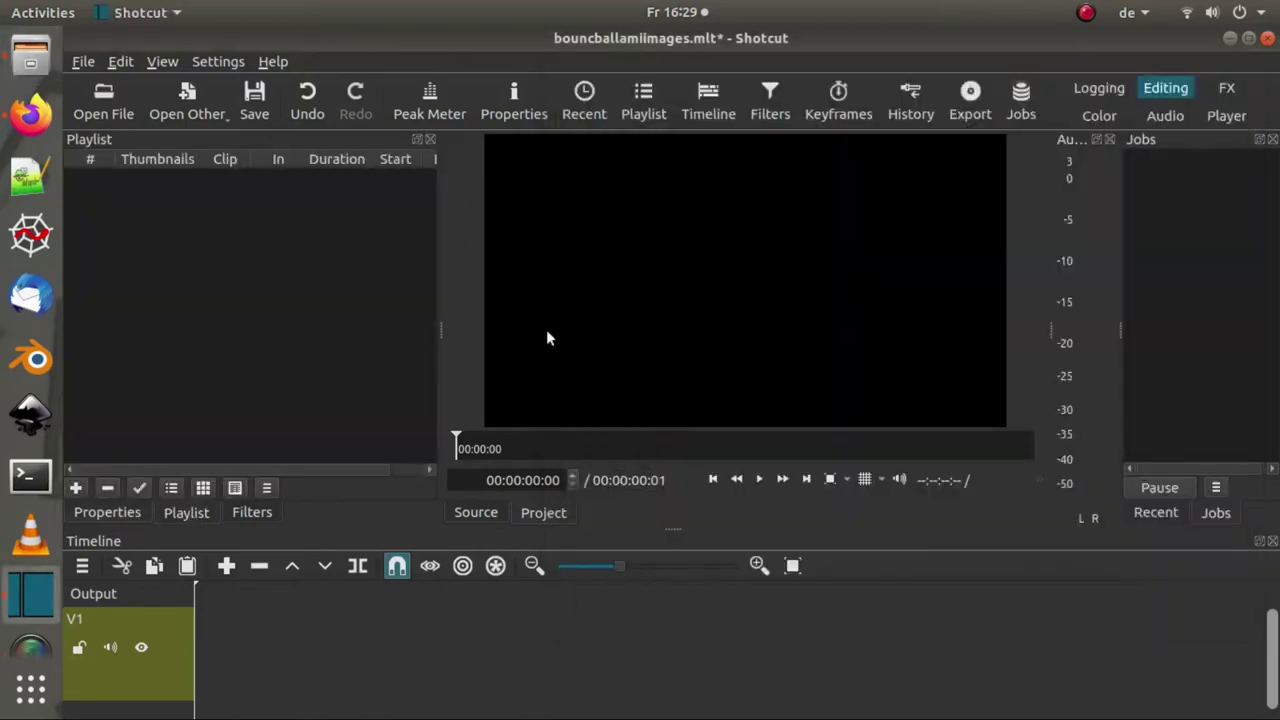
{"action": "left_click", "coordinate": [20, 75]}
Step: Add the 192 frames to the playlist and lay them all onto V1, making a 00:12:48:19 timeline
{"action": "left_click_drag", "start_coordinate": [785, 125], "coordinate": [238, 237]}
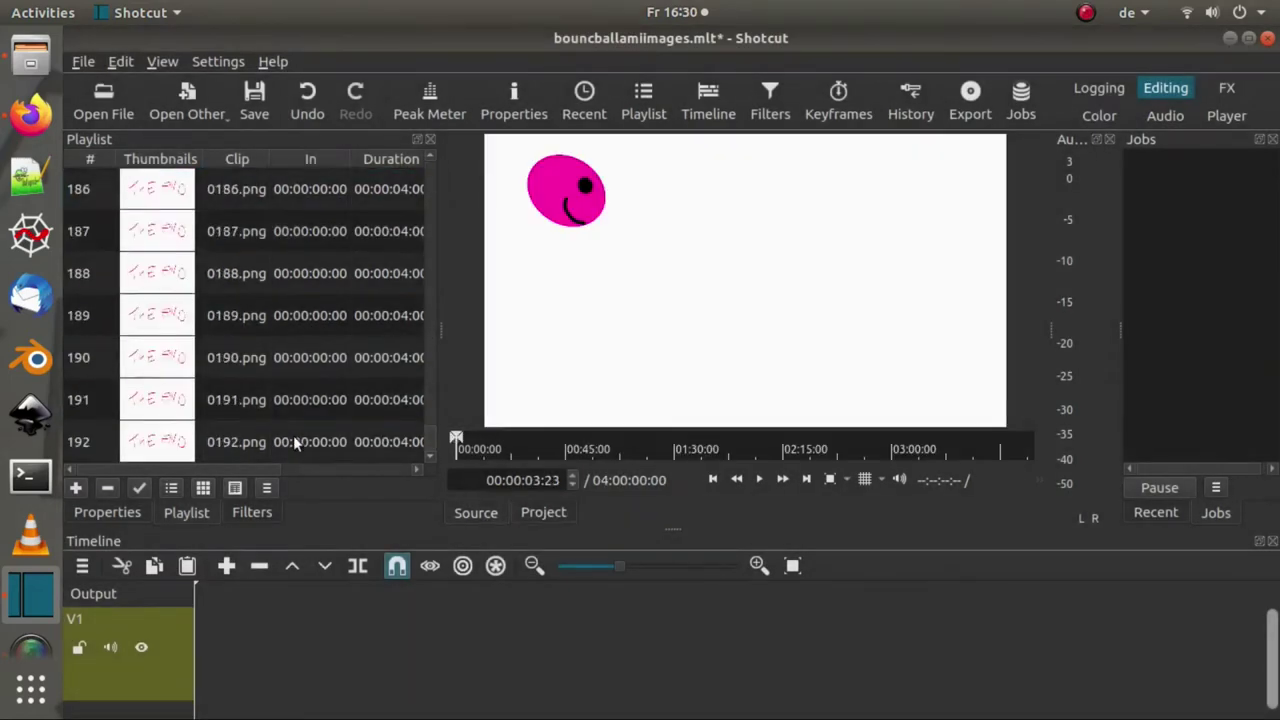
{"action": "key", "text": "ctrl+a"}
{"action": "left_click_drag", "start_coordinate": [293, 443], "coordinate": [571, 640]}
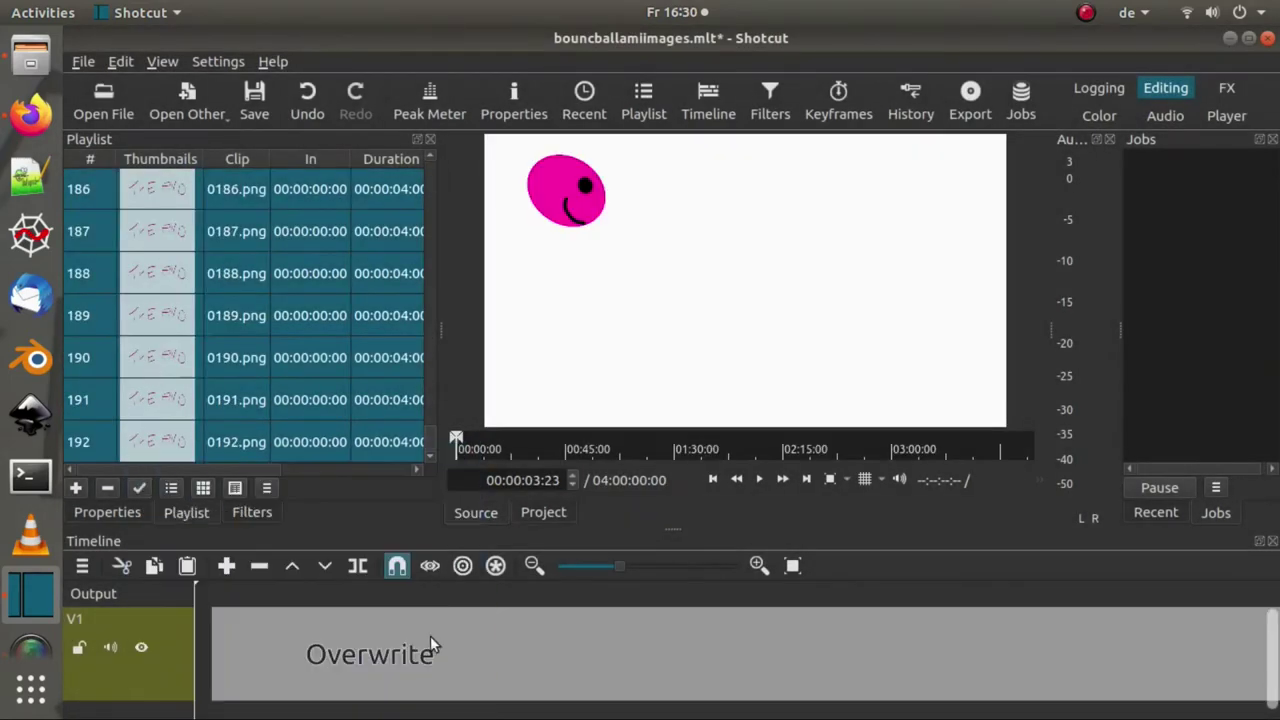
{"action": "left_click_drag", "start_coordinate": [430, 636], "coordinate": [428, 640]}
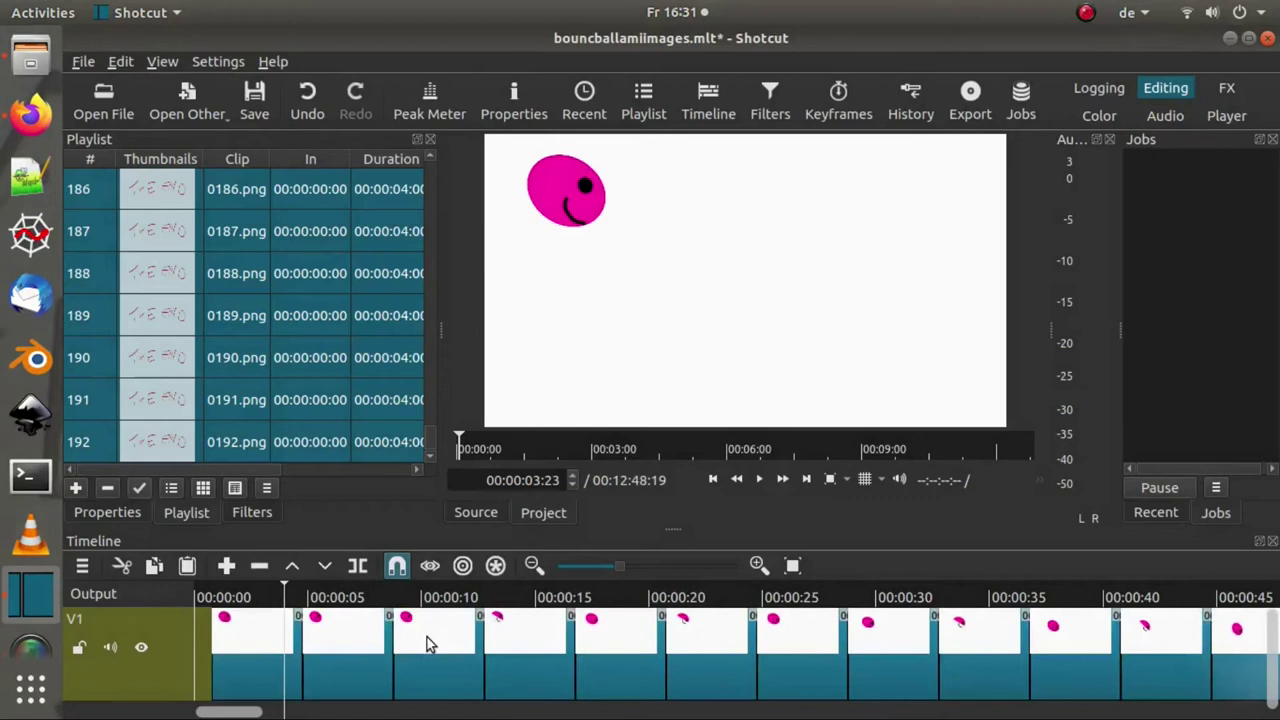
Step: Play the frame clips on V1, then stop and step through clips 0001 to 0006
{"action": "key", "text": "space"}
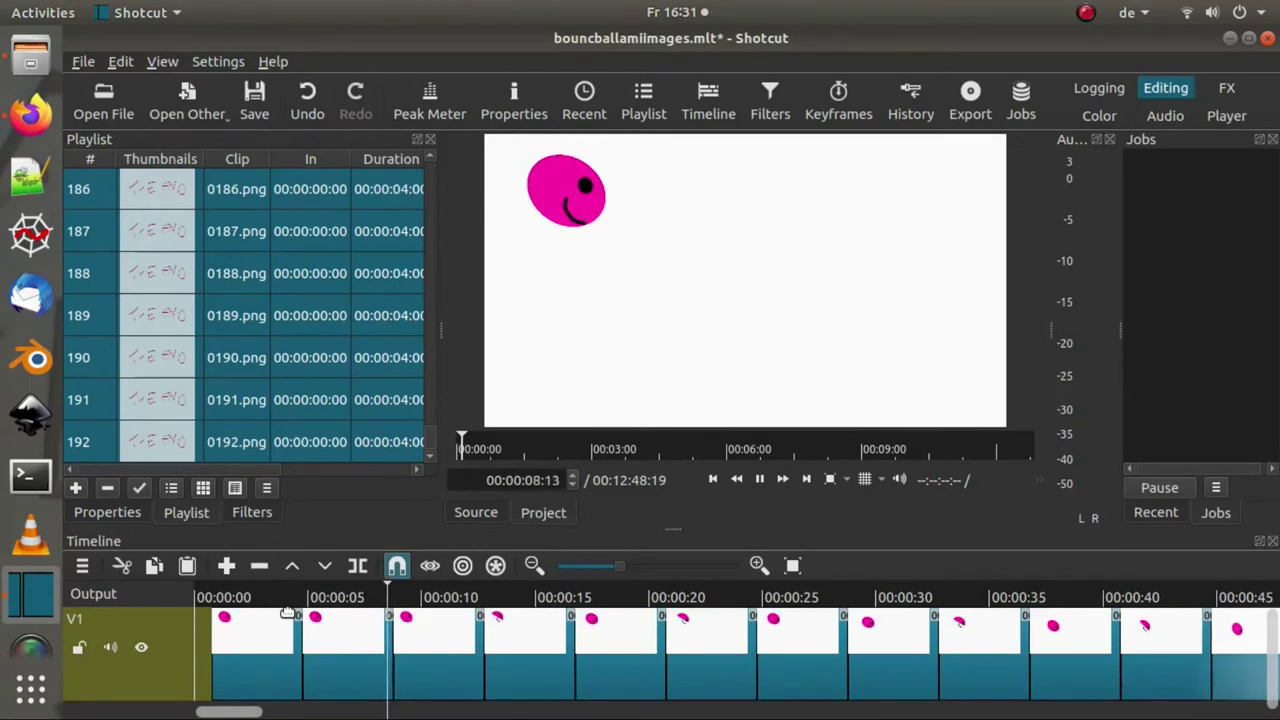
{"action": "left_click", "coordinate": [350, 668]}
{"action": "left_click", "coordinate": [470, 675]}
{"action": "left_click", "coordinate": [560, 677]}
{"action": "left_click", "coordinate": [640, 672]}
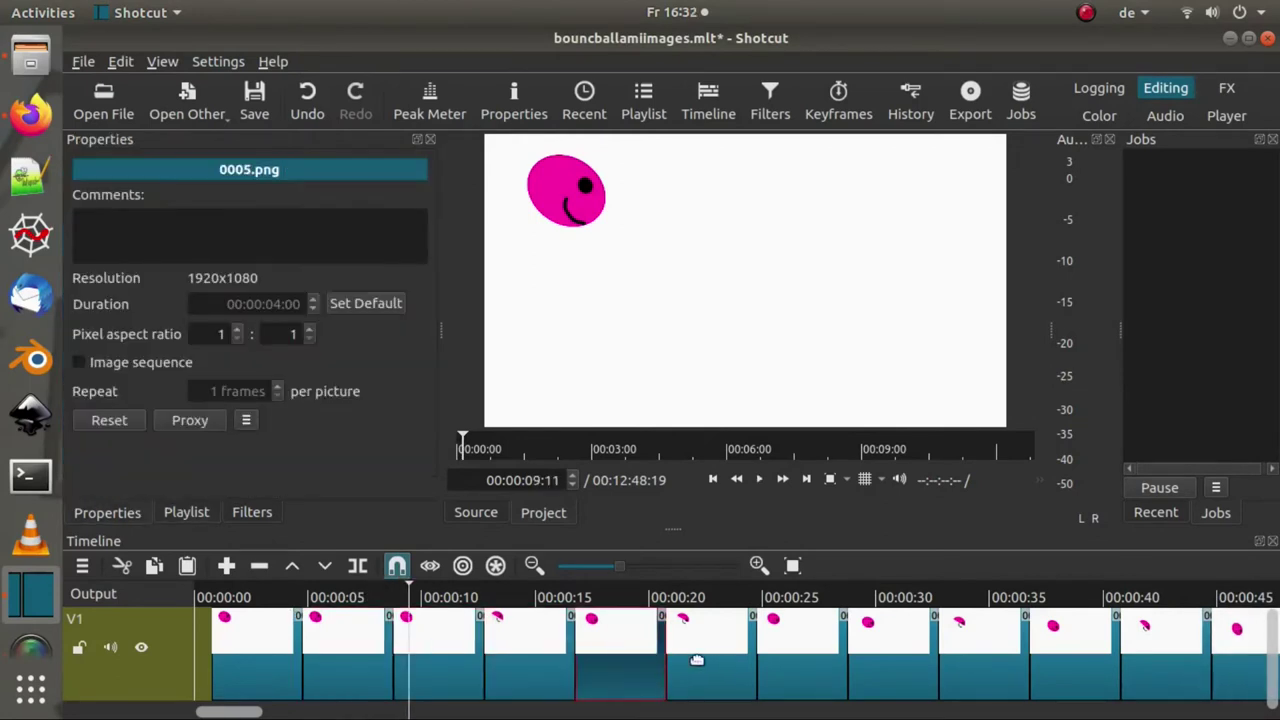
{"action": "left_click", "coordinate": [697, 661]}
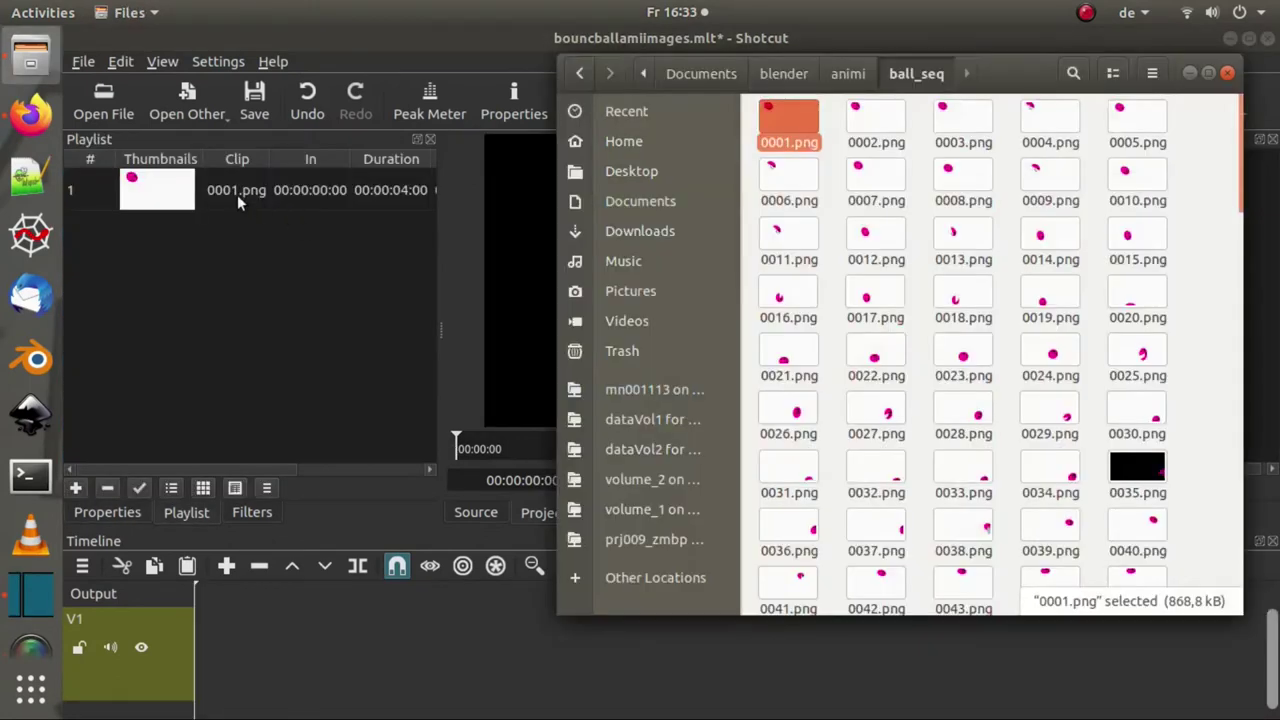
{"action": "left_click", "coordinate": [237, 194]}
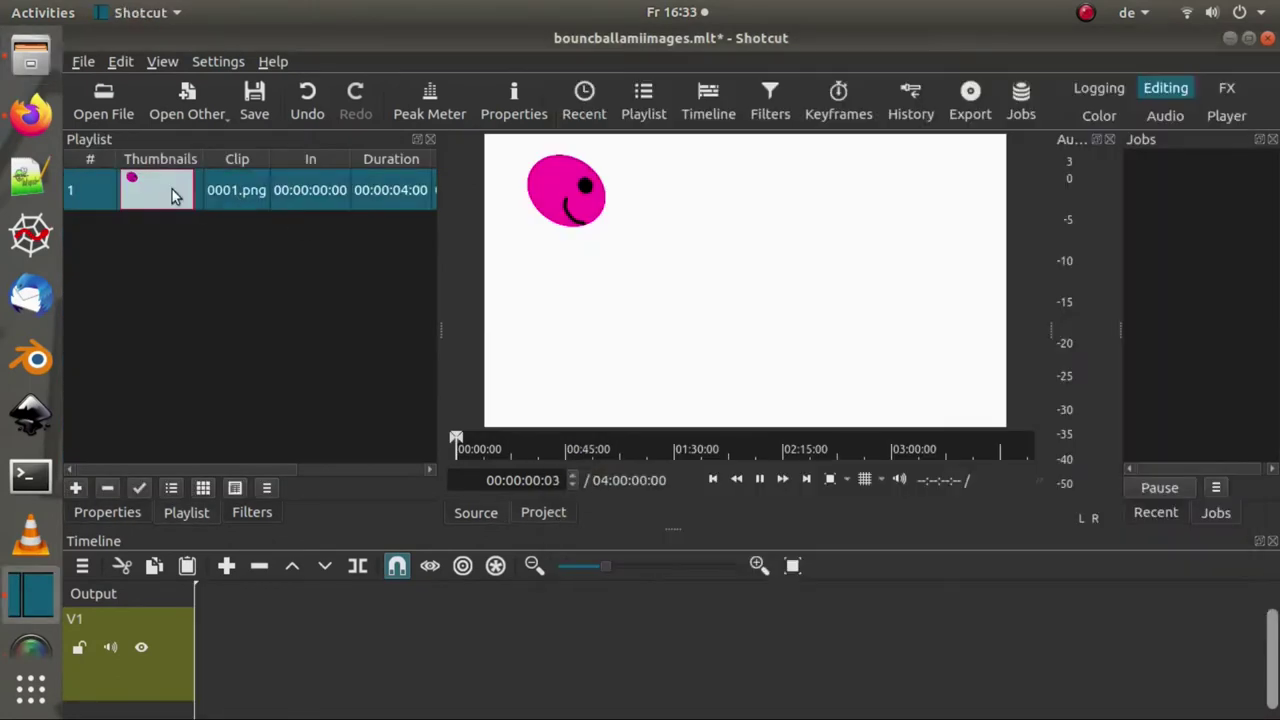
Step: Give the 0001.png playlist clip a 00:00:00:01 duration and make one frame the default
{"action": "left_click", "coordinate": [500, 110]}
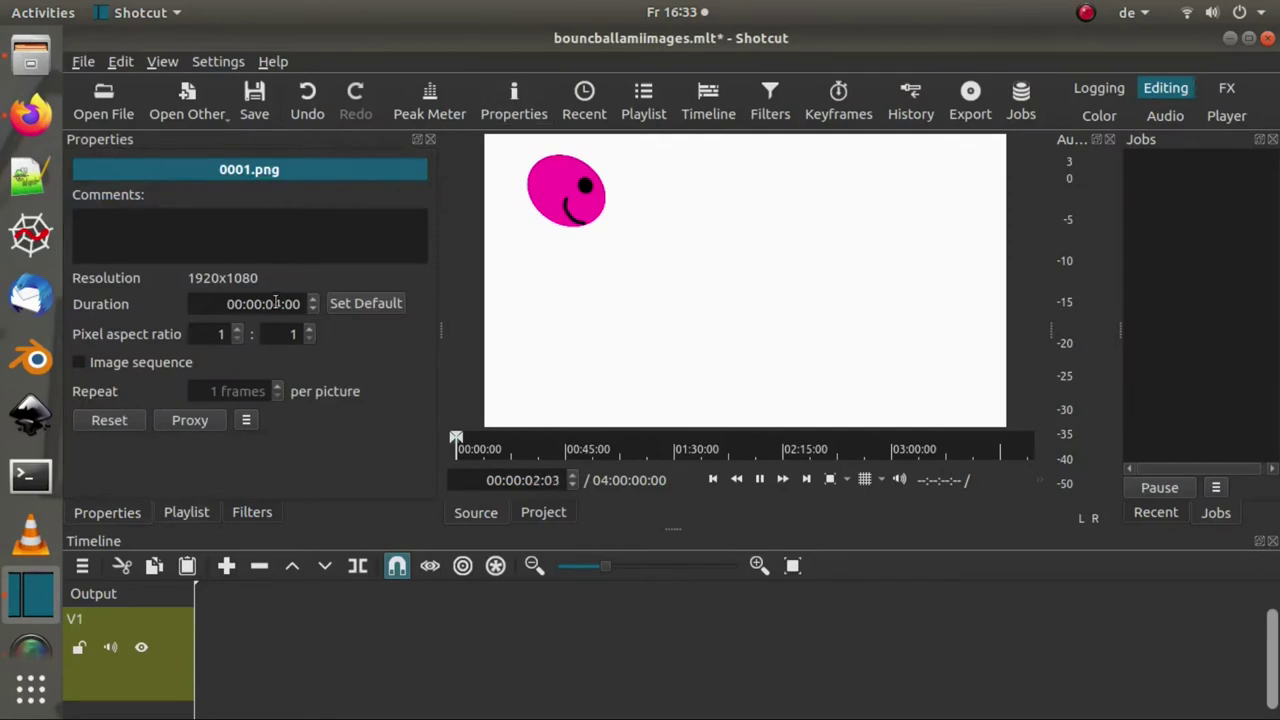
{"action": "scroll", "coordinate": [276, 303], "scroll_direction": "up", "scroll_amount": 1}
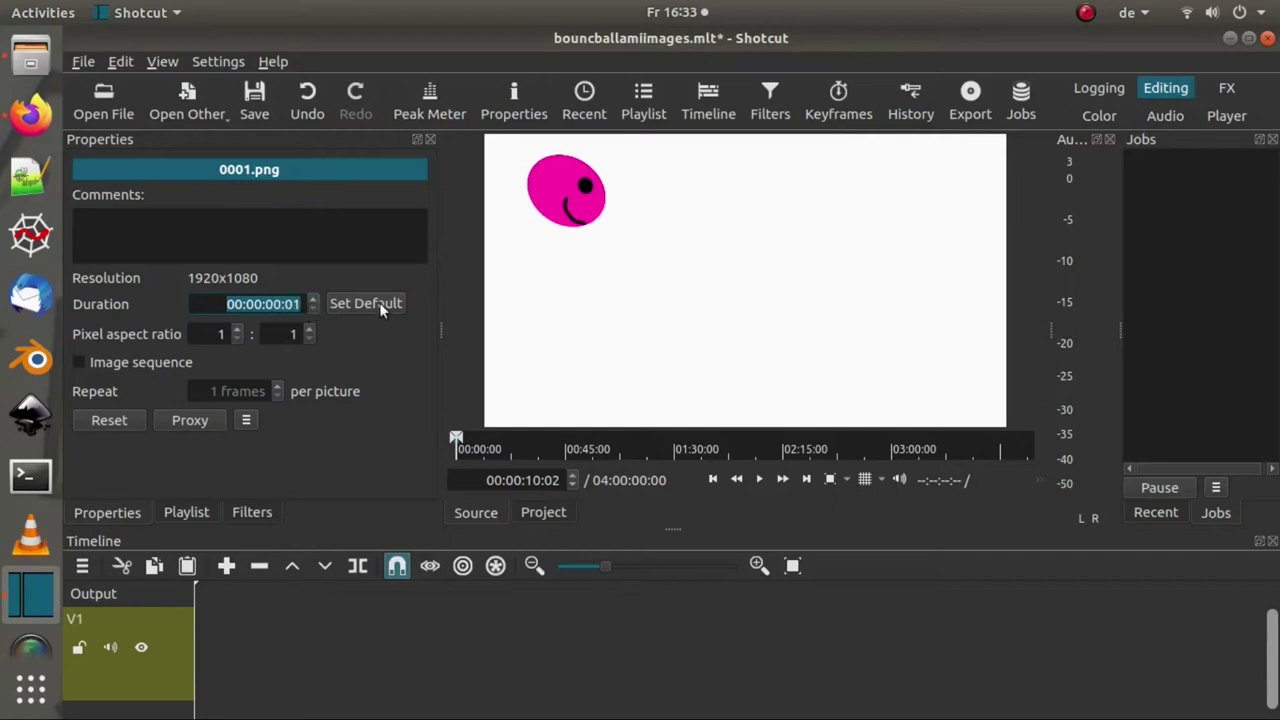
{"action": "left_click", "coordinate": [364, 366]}
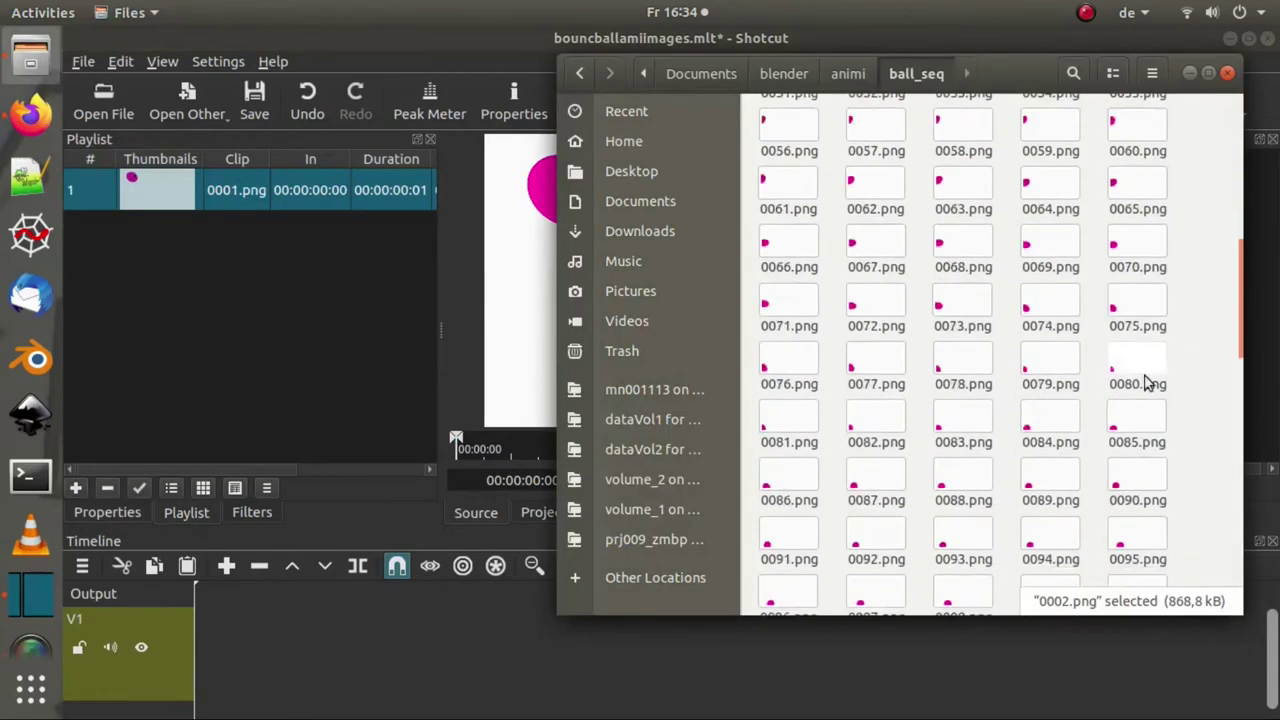
Step: Re-add all ball_seq frames to the playlist as one-frame clips and lay them on V1 (00:00:17:05)
{"action": "scroll", "coordinate": [1114, 380], "scroll_direction": "down", "scroll_amount": 15}
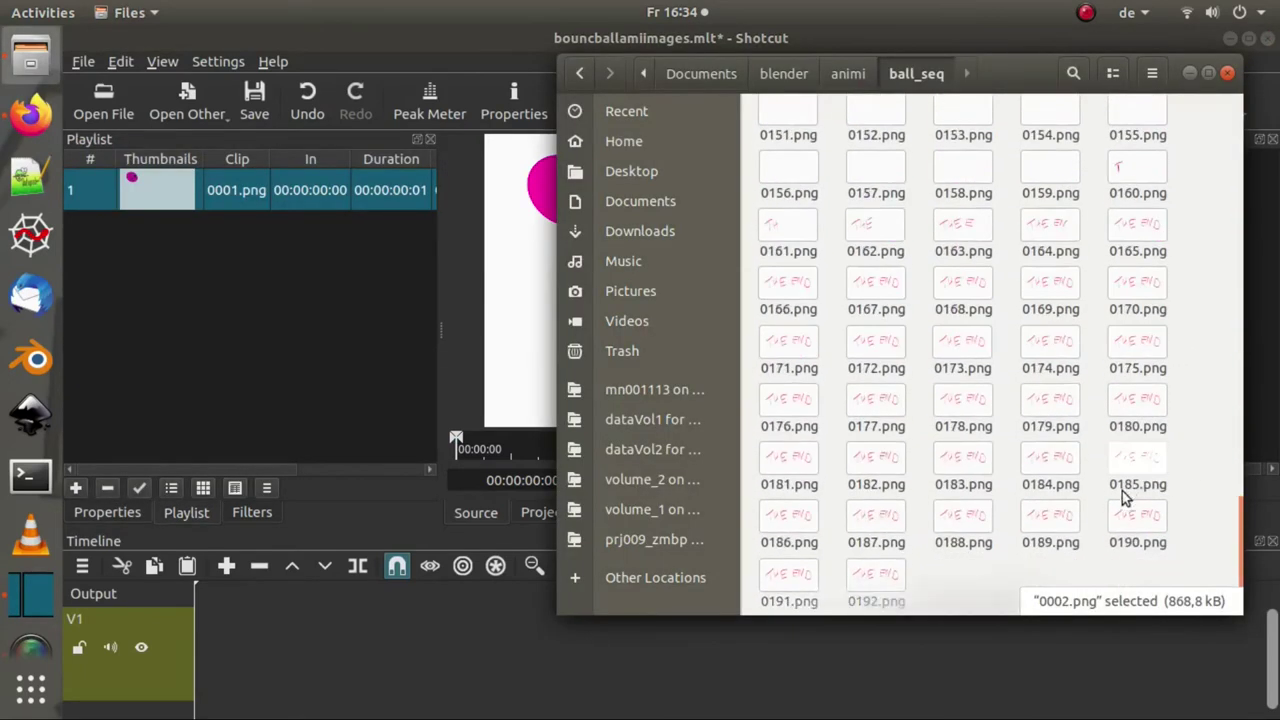
{"action": "key", "text": "ctrl+a"}
{"action": "left_click_drag", "start_coordinate": [816, 284], "coordinate": [323, 288]}
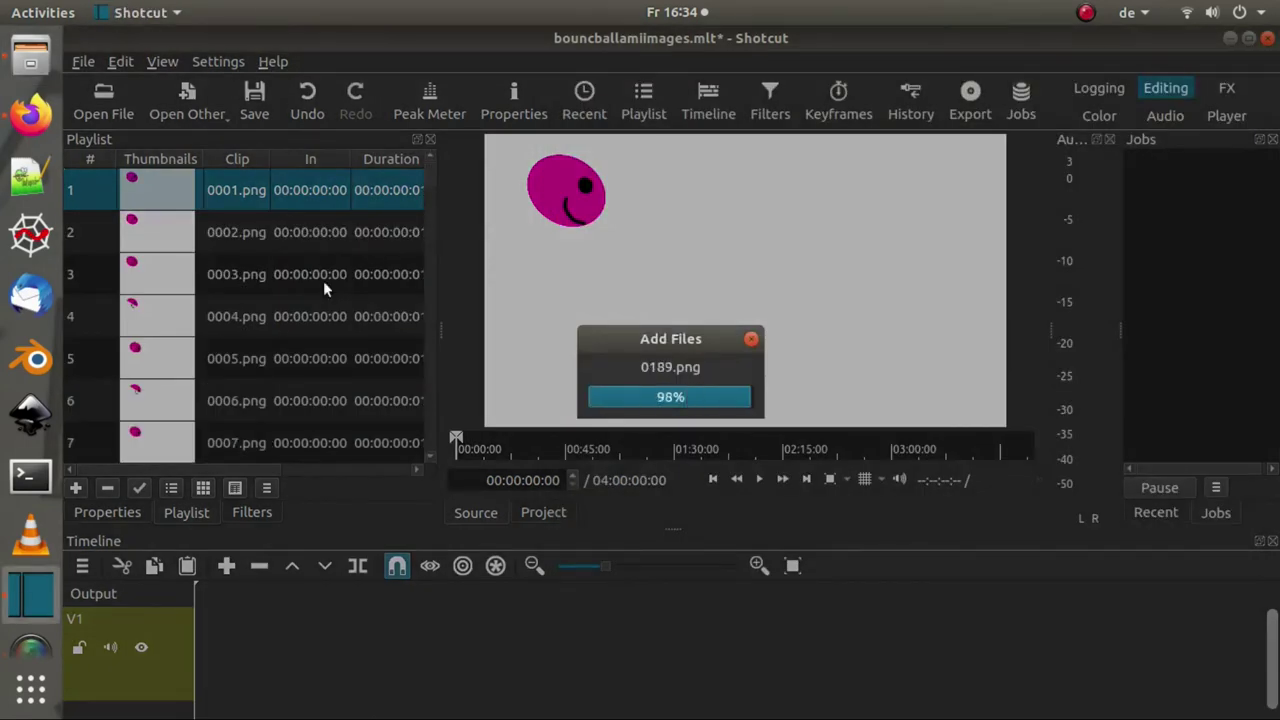
{"action": "key", "text": "ctrl+a"}
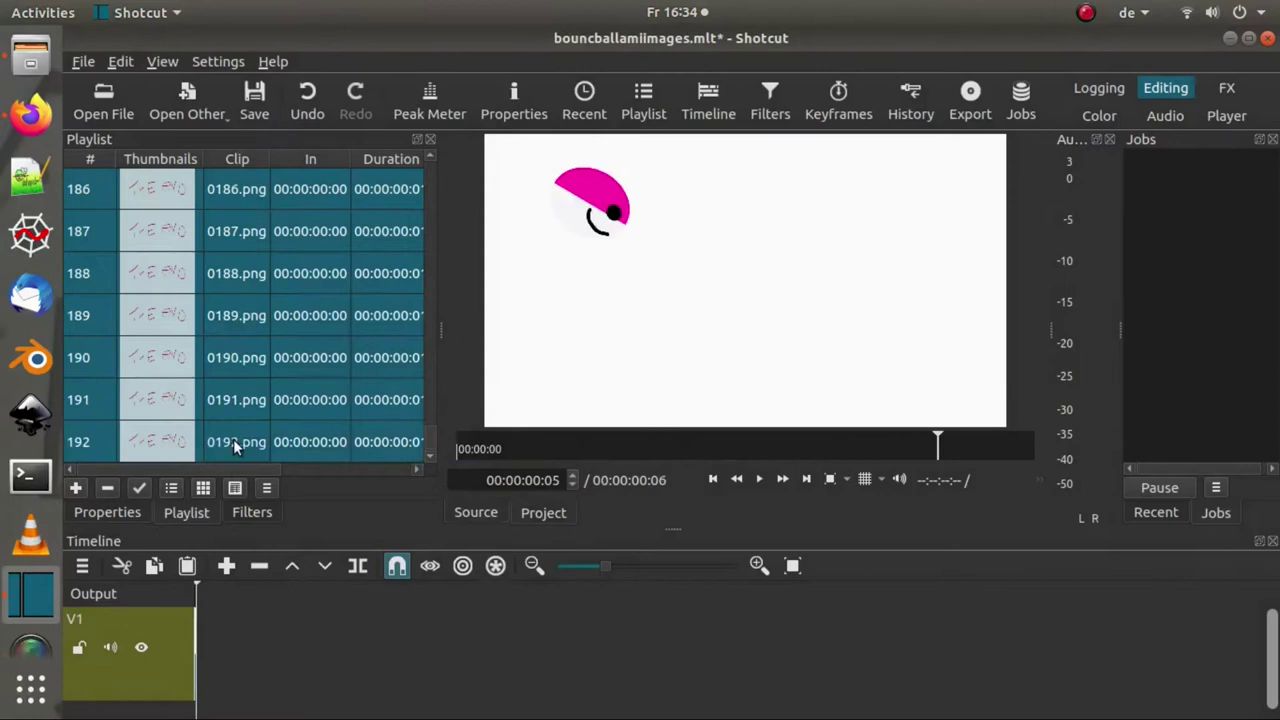
{"action": "left_click_drag", "start_coordinate": [233, 439], "coordinate": [268, 611]}
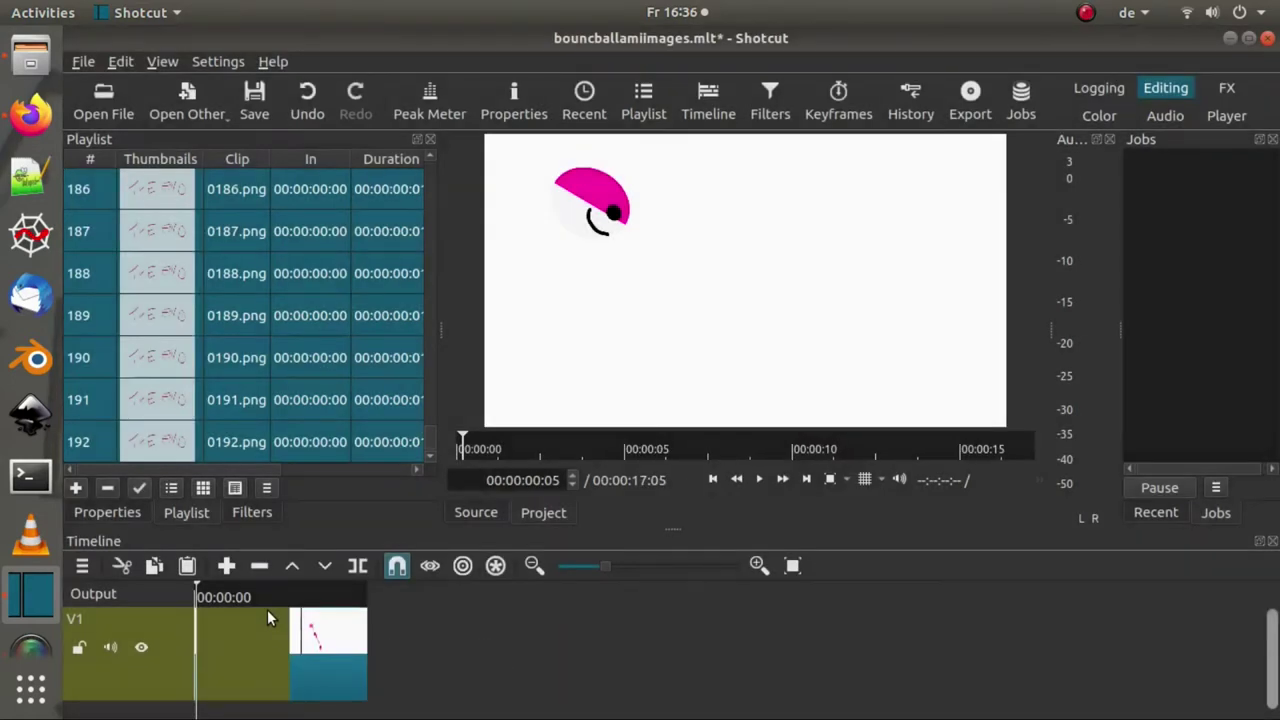
Step: Remove the extra clip from V1 to shorten the timeline to 00:00:08:00, then play it back
{"action": "left_click", "coordinate": [255, 642]}
{"action": "right_click", "coordinate": [255, 642]}
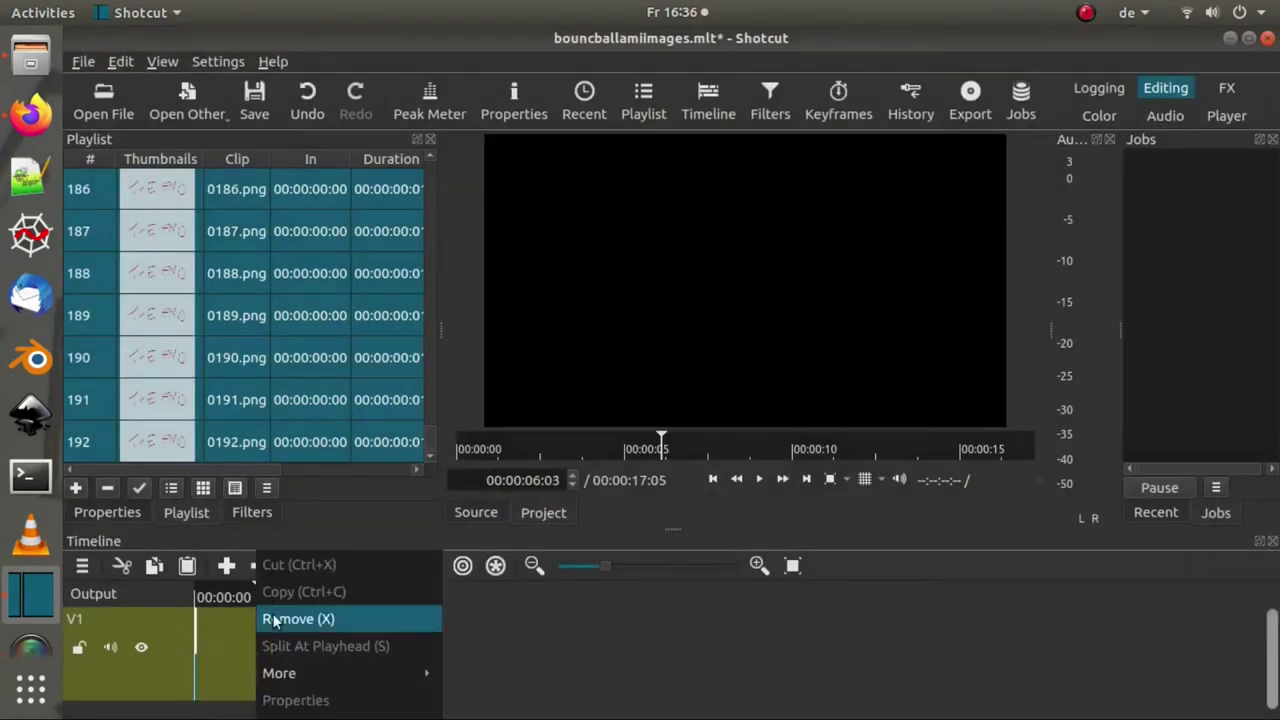
{"action": "left_click", "coordinate": [275, 619]}
{"action": "key", "text": "space"}
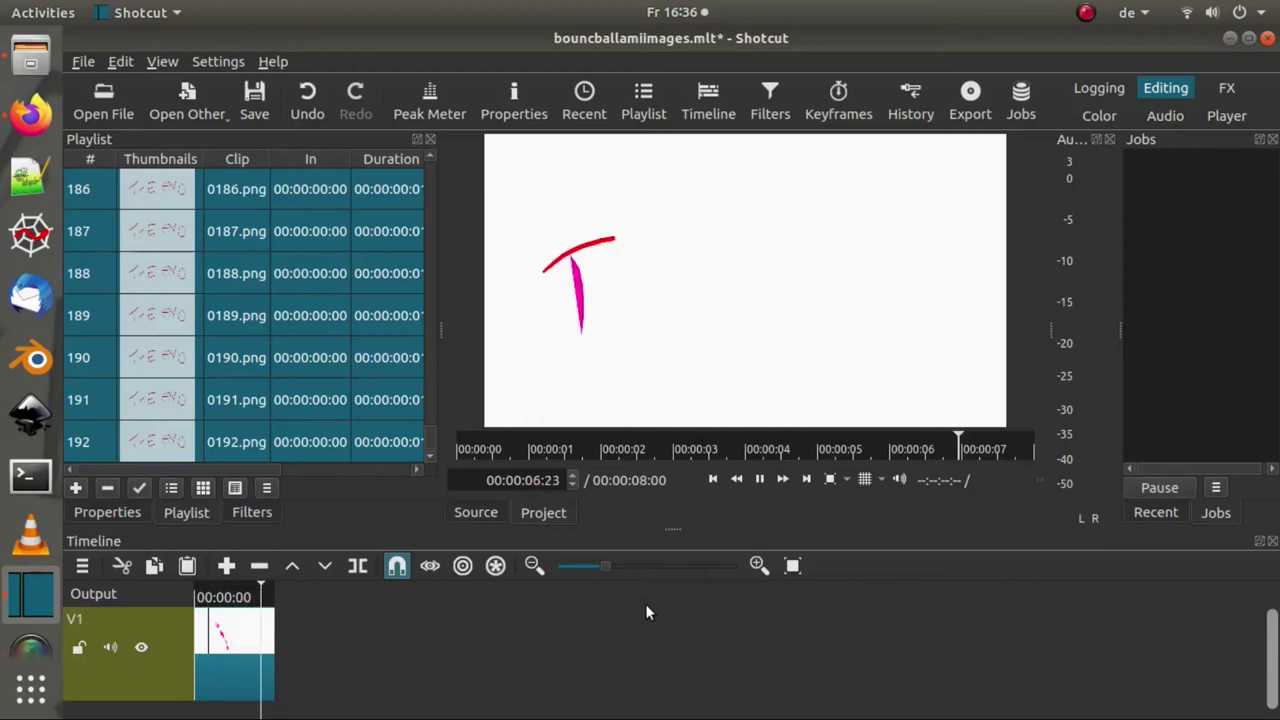
Step: Zoom into the timeline and remove the narrow black frame clip near 00:00:01
{"action": "scroll", "coordinate": [257, 655], "scroll_direction": "up", "scroll_amount": 6}
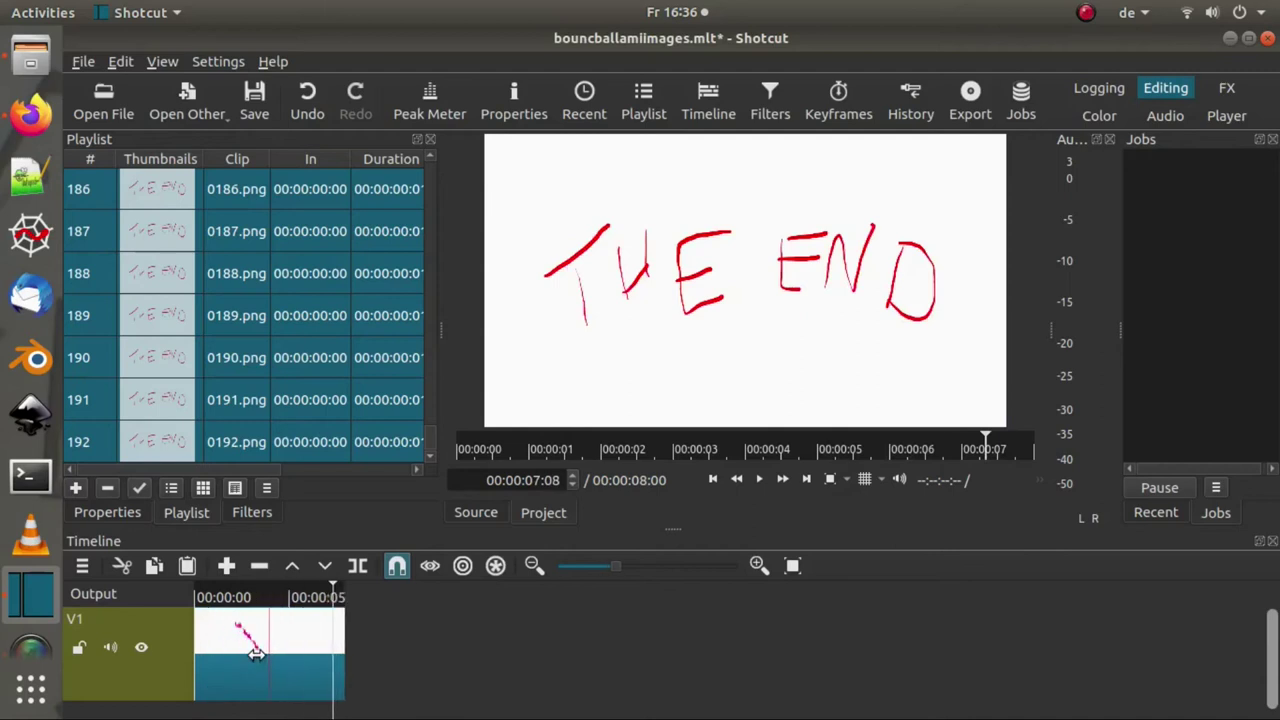
{"action": "scroll", "coordinate": [257, 655], "scroll_direction": "up", "scroll_amount": 2}
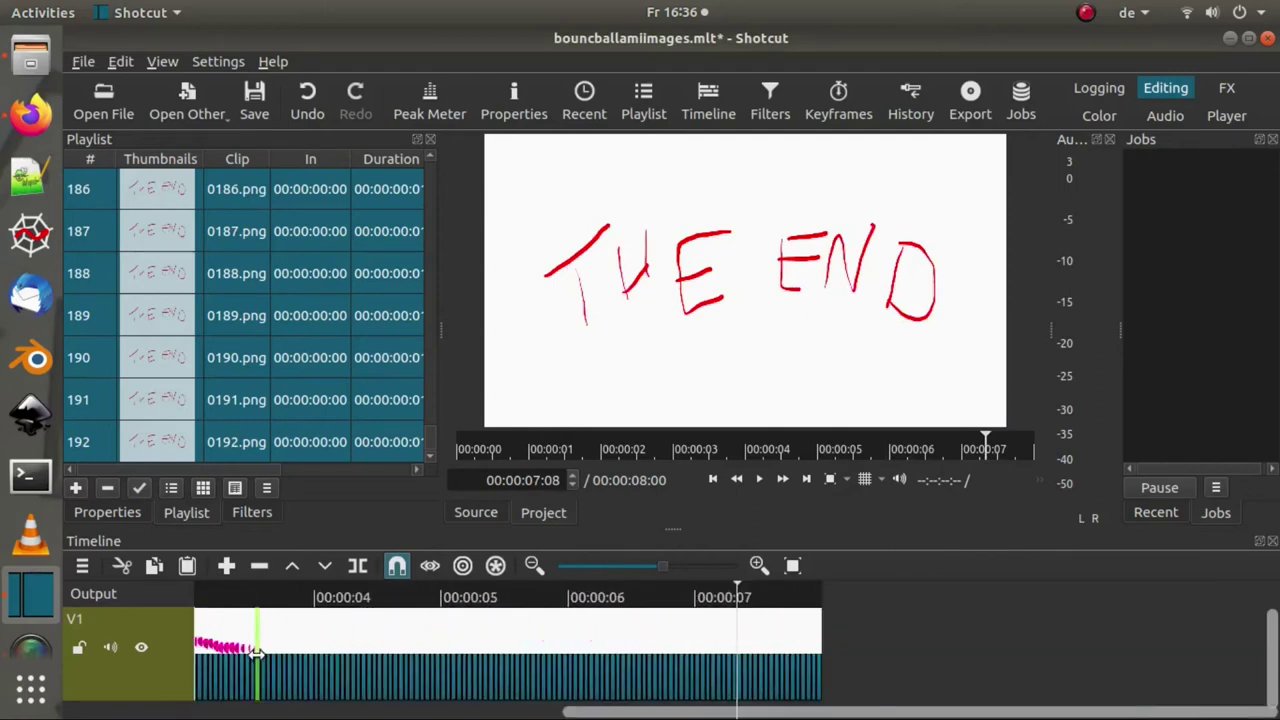
{"action": "scroll", "coordinate": [423, 646], "scroll_direction": "up", "scroll_amount": 3}
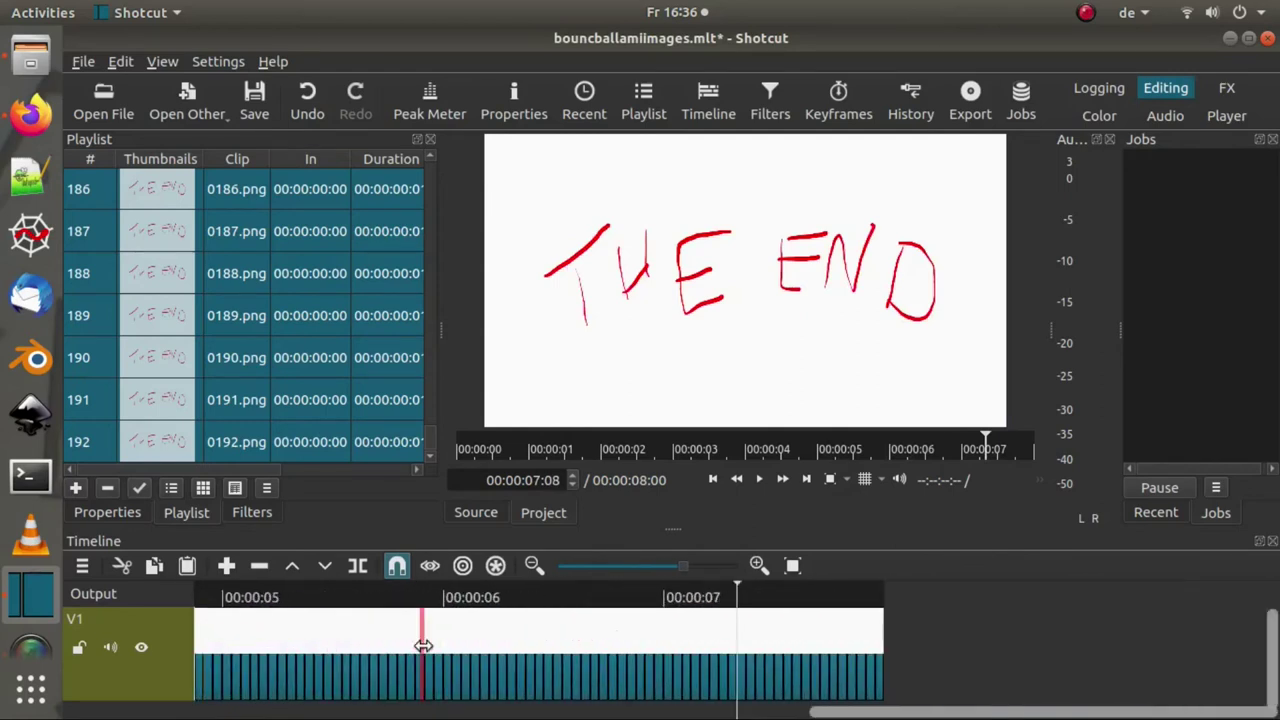
{"action": "scroll", "coordinate": [500, 660], "scroll_direction": "right", "scroll_amount": 3}
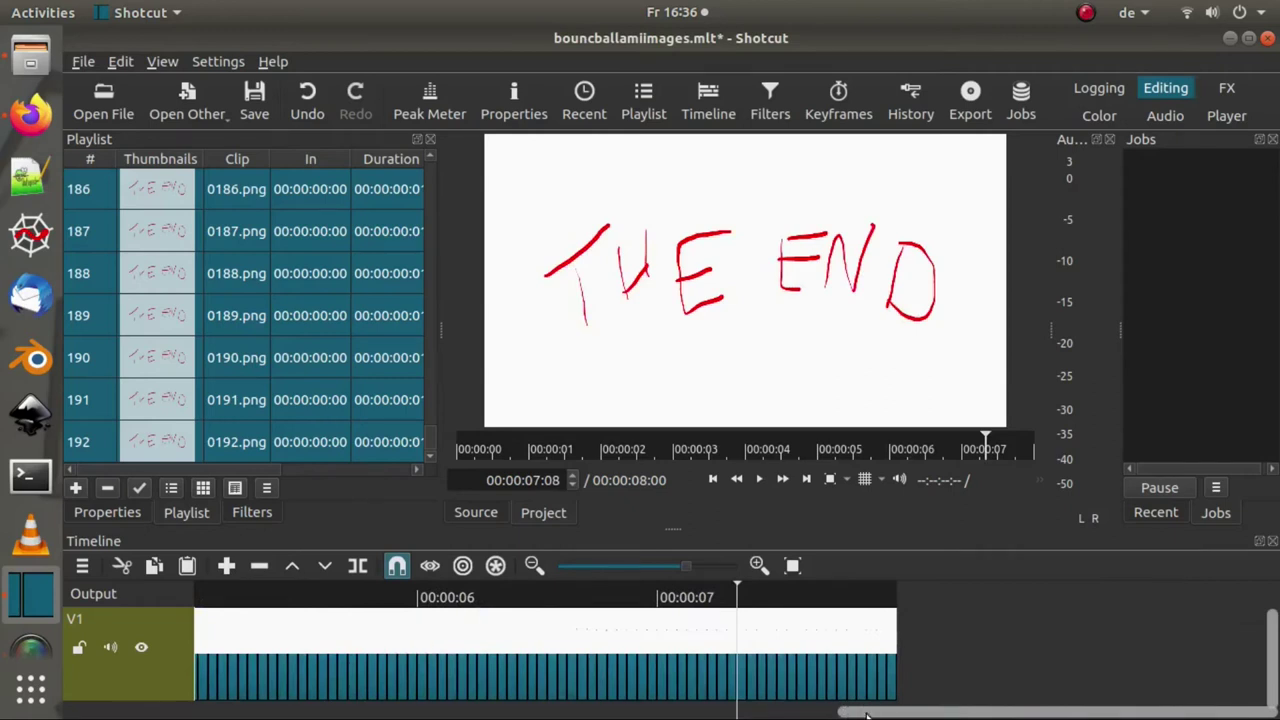
{"action": "left_click_drag", "start_coordinate": [866, 714], "coordinate": [225, 714]}
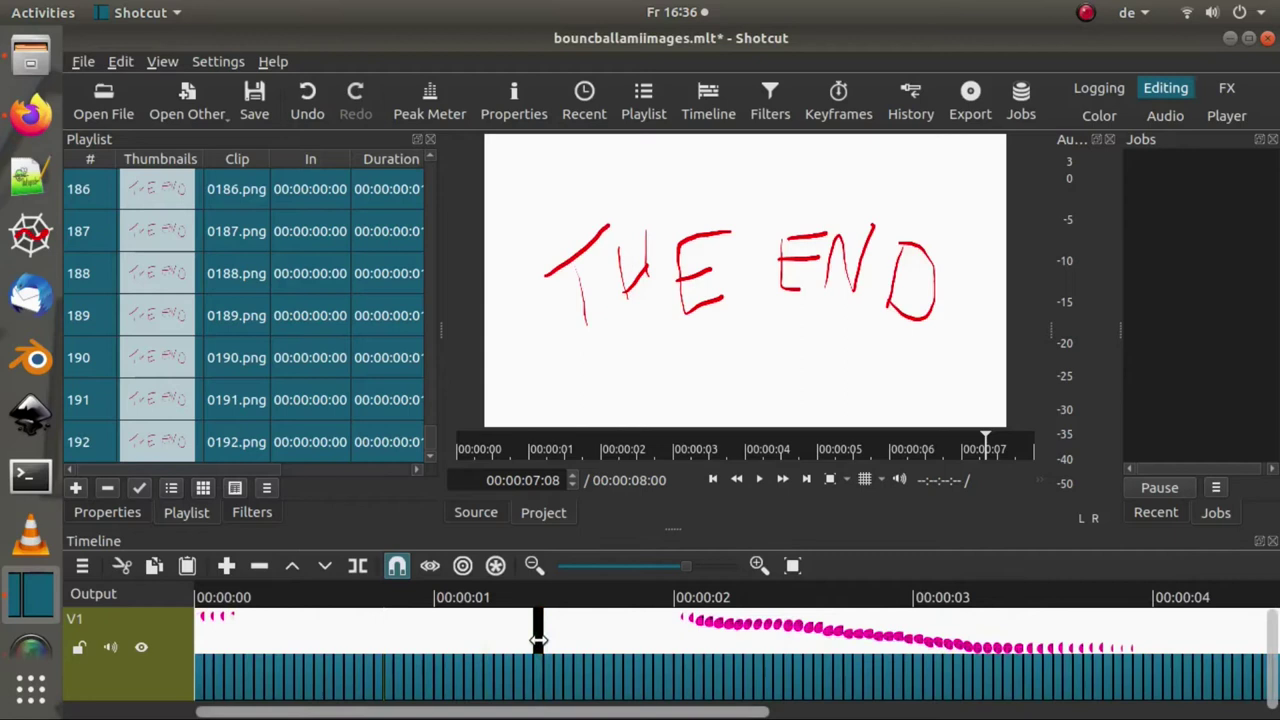
{"action": "scroll", "coordinate": [537, 622], "scroll_direction": "up", "scroll_amount": 2}
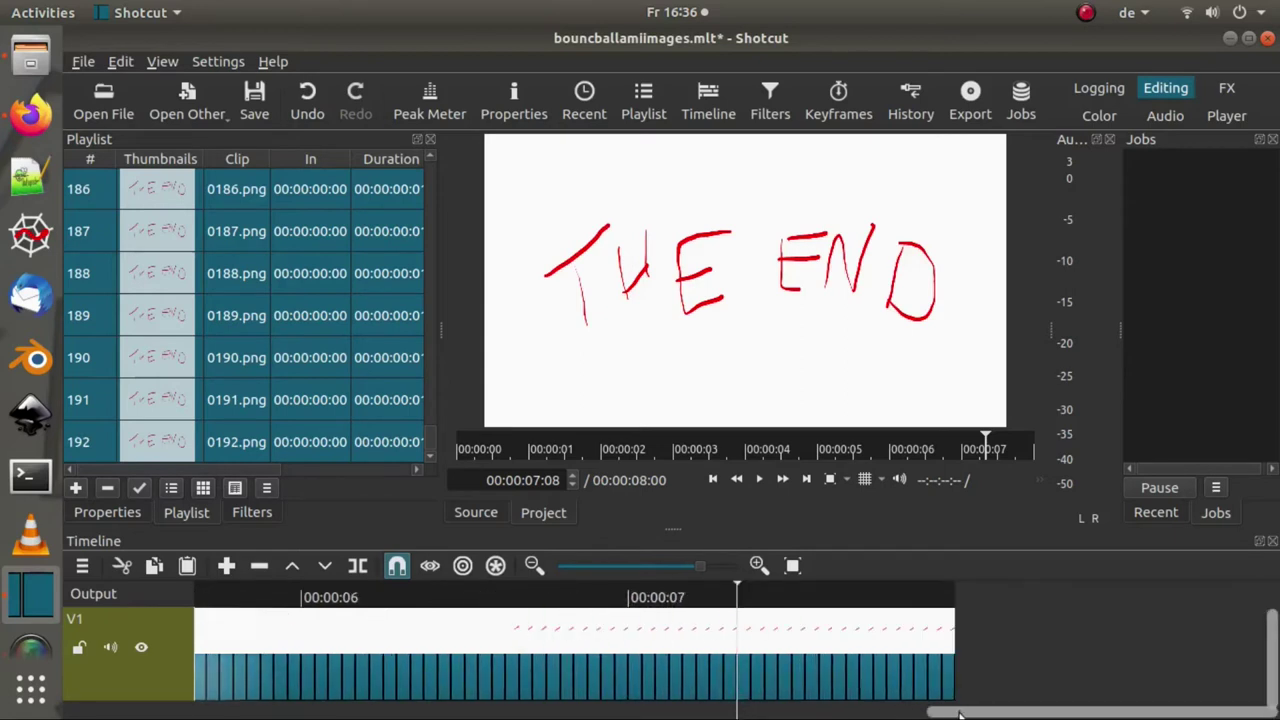
{"action": "left_click_drag", "start_coordinate": [950, 714], "coordinate": [427, 712]}
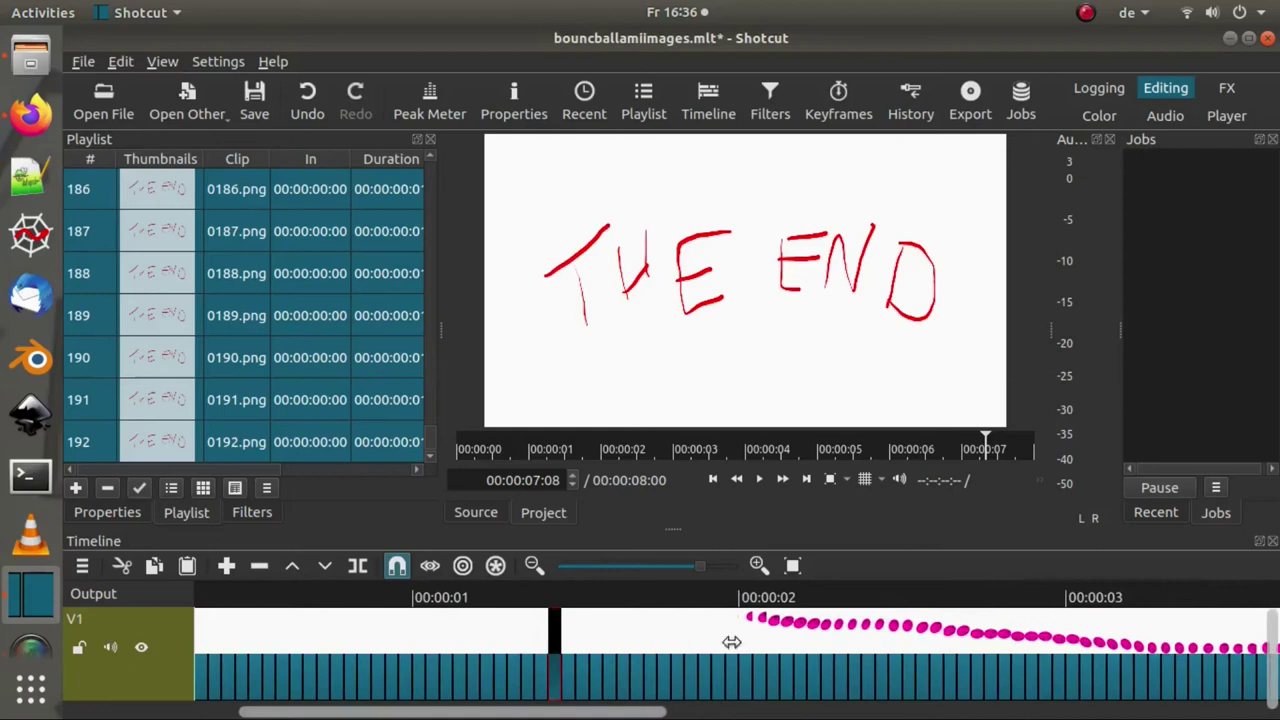
{"action": "left_click", "coordinate": [555, 644]}
{"action": "right_click", "coordinate": [555, 644]}
{"action": "left_click", "coordinate": [600, 617]}
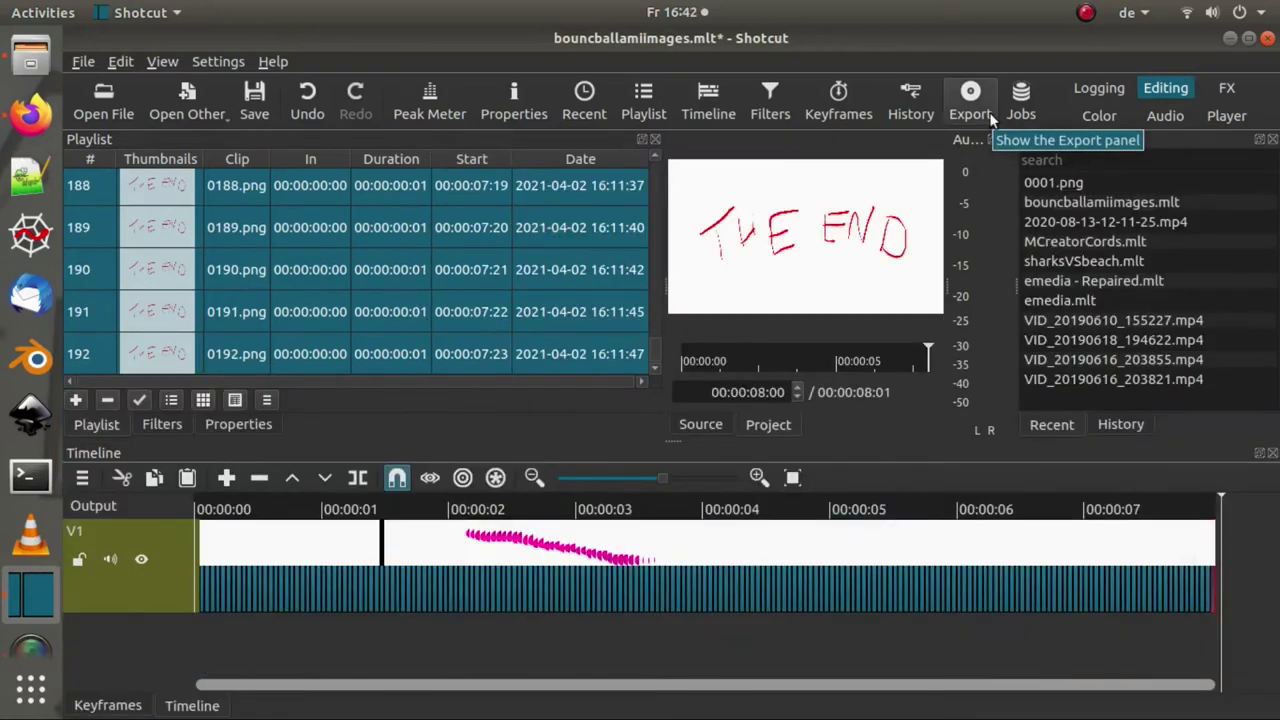
Step: Export the timeline with the YouTube preset as bouncballamiimages.mp4 and check the export job
{"action": "left_click", "coordinate": [975, 112]}
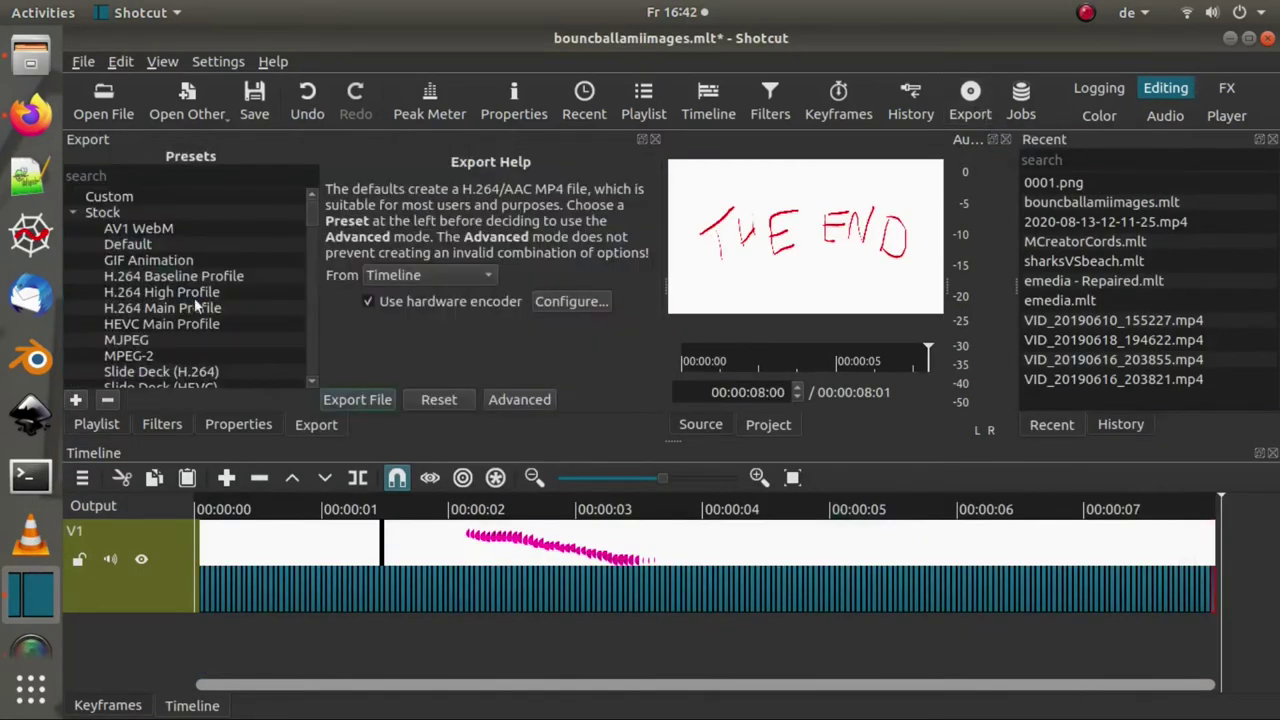
{"action": "scroll", "coordinate": [225, 319], "scroll_direction": "down", "scroll_amount": 2}
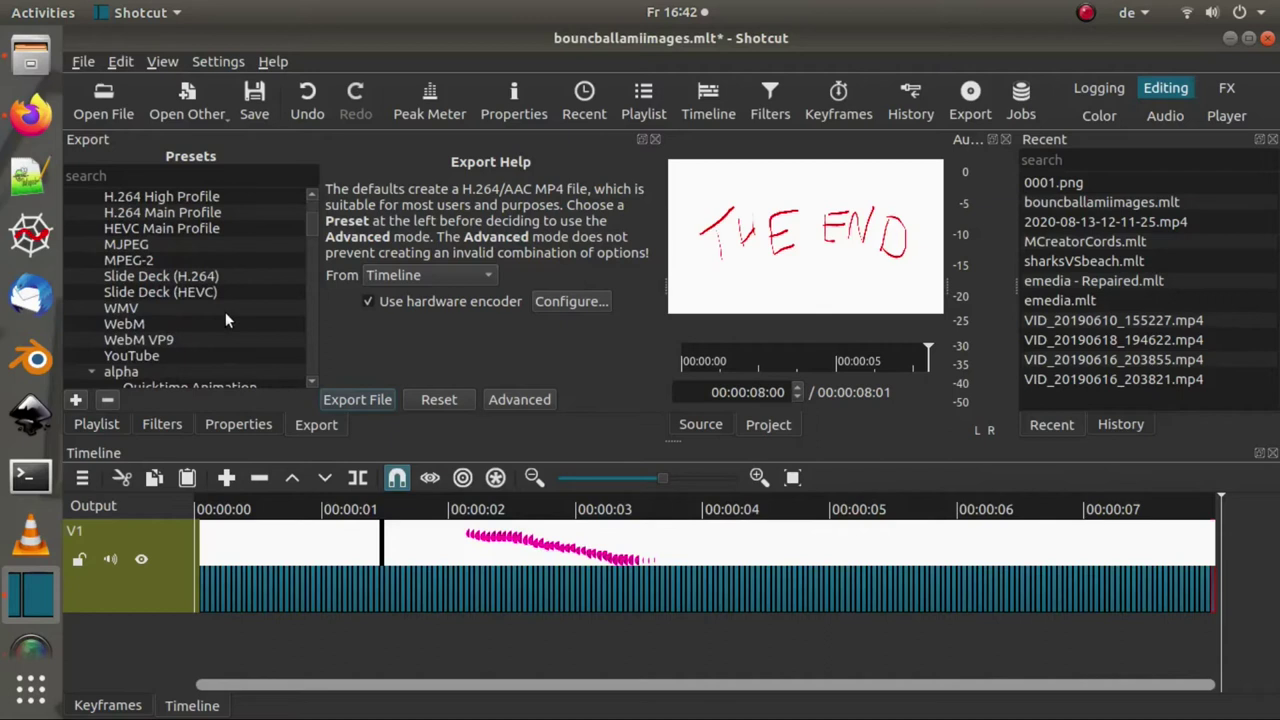
{"action": "left_click", "coordinate": [143, 360]}
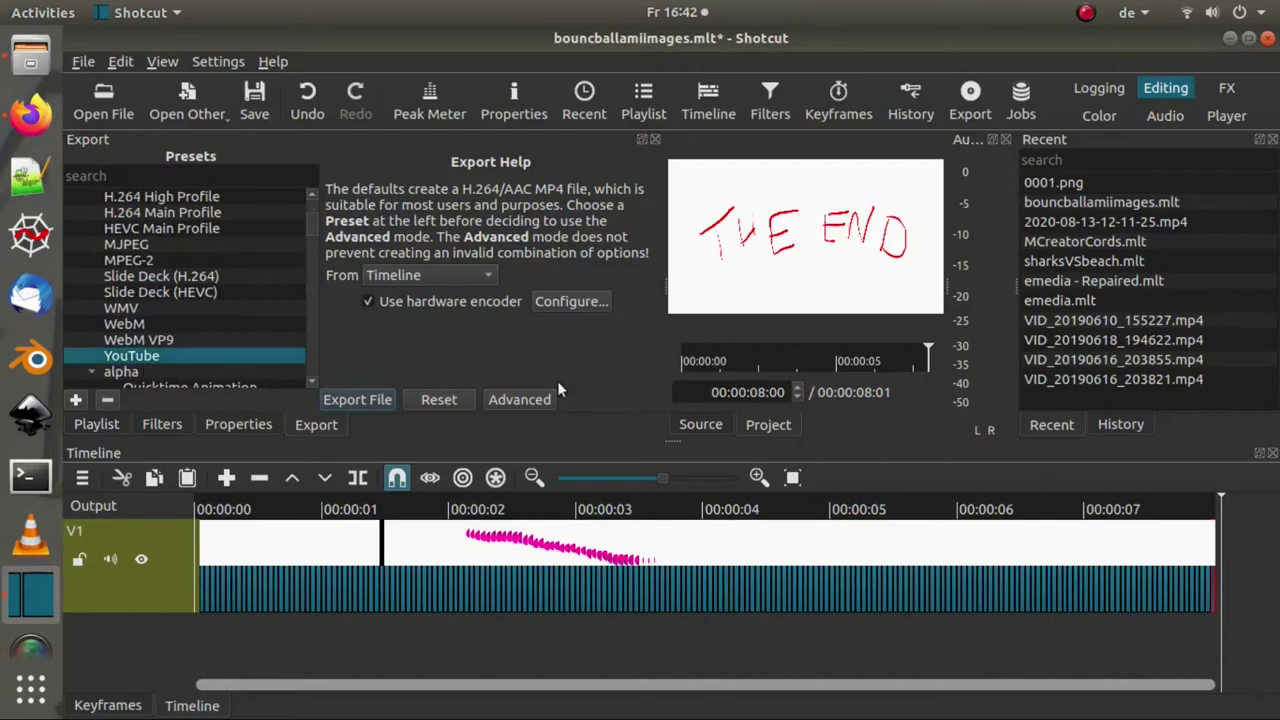
{"action": "left_click", "coordinate": [340, 399]}
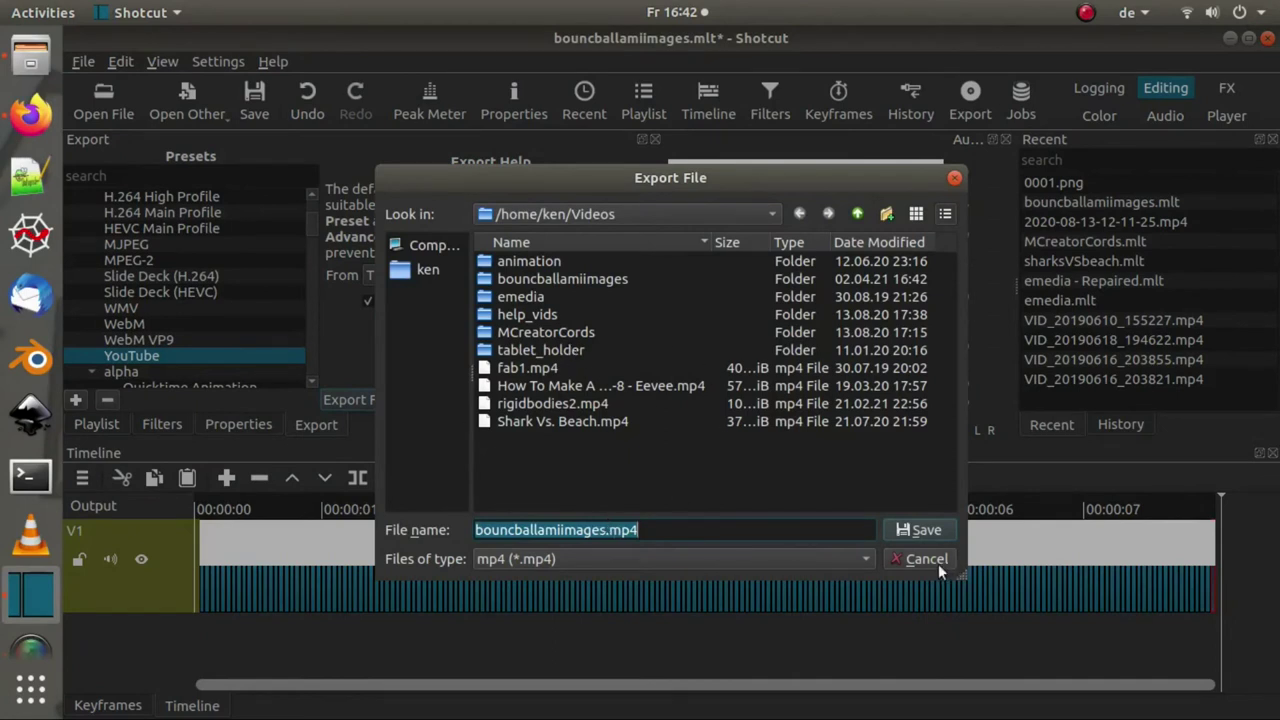
{"action": "left_click", "coordinate": [929, 531]}
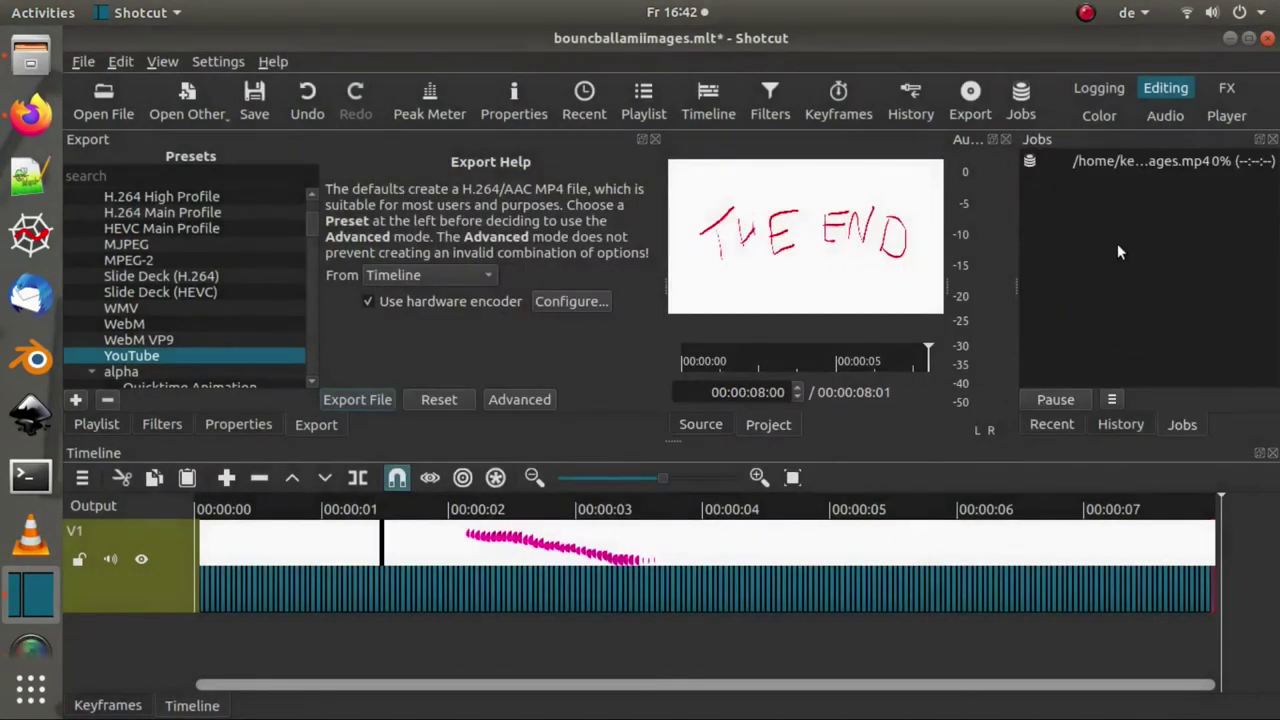
{"action": "left_click", "coordinate": [1194, 160]}
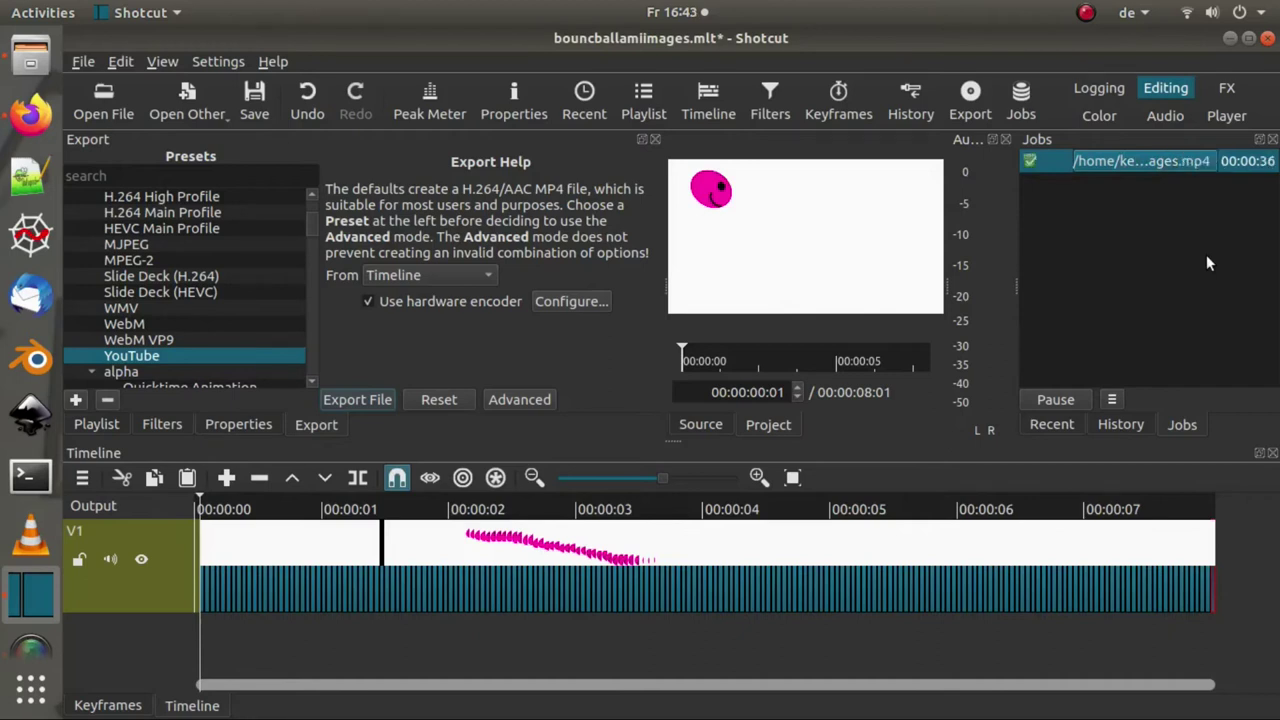
Step: Play the exported bouncballamiimages.mp4 from the Videos folder in the file manager
{"action": "left_click", "coordinate": [30, 60]}
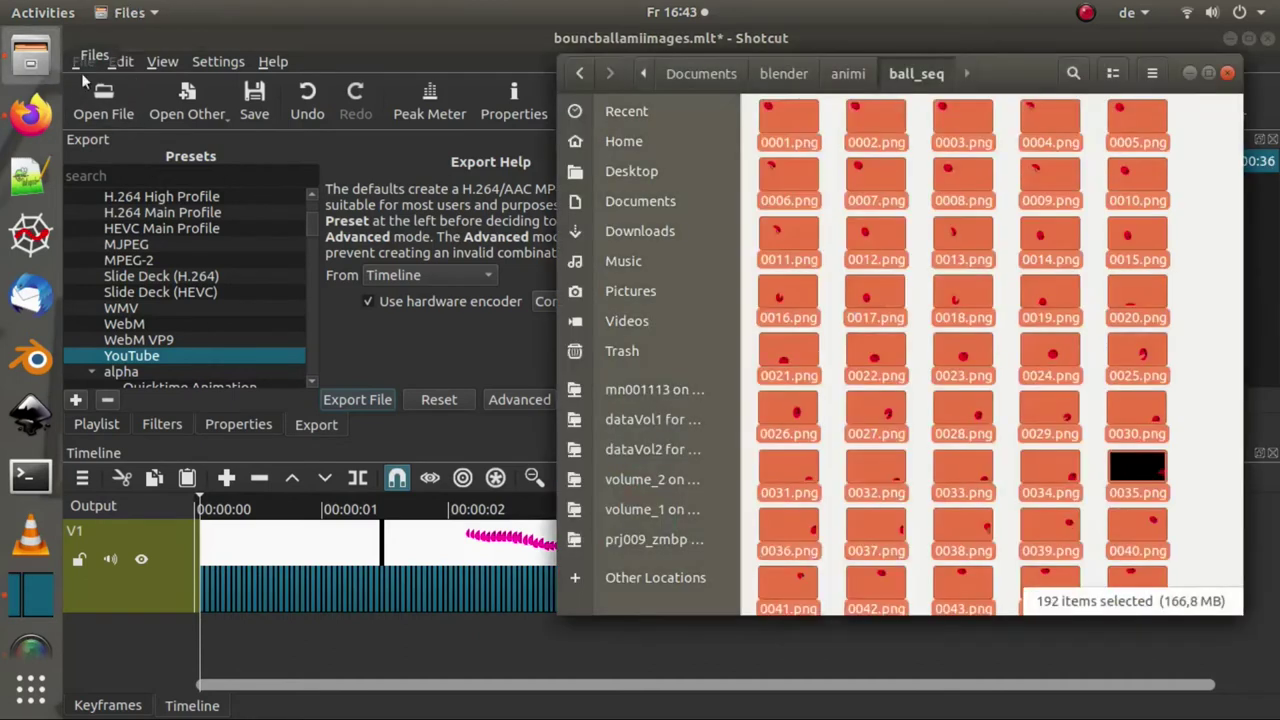
{"action": "left_click", "coordinate": [150, 291]}
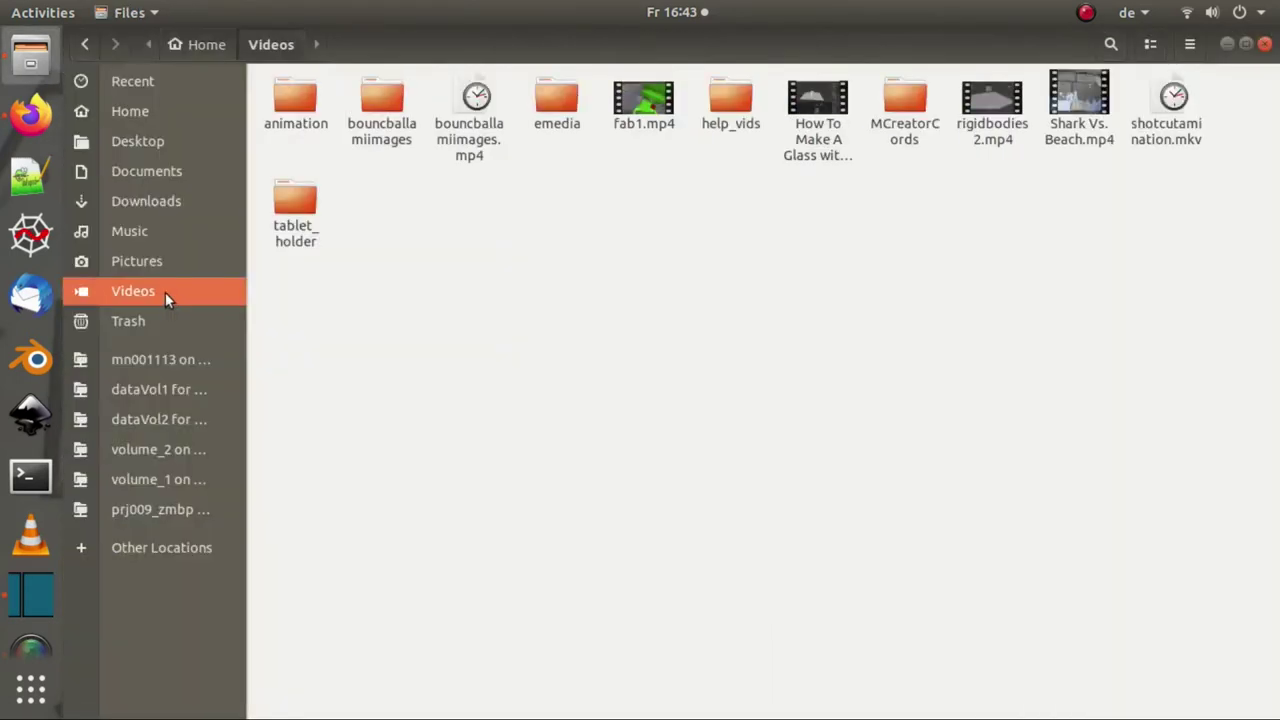
{"action": "double_click", "coordinate": [460, 112]}
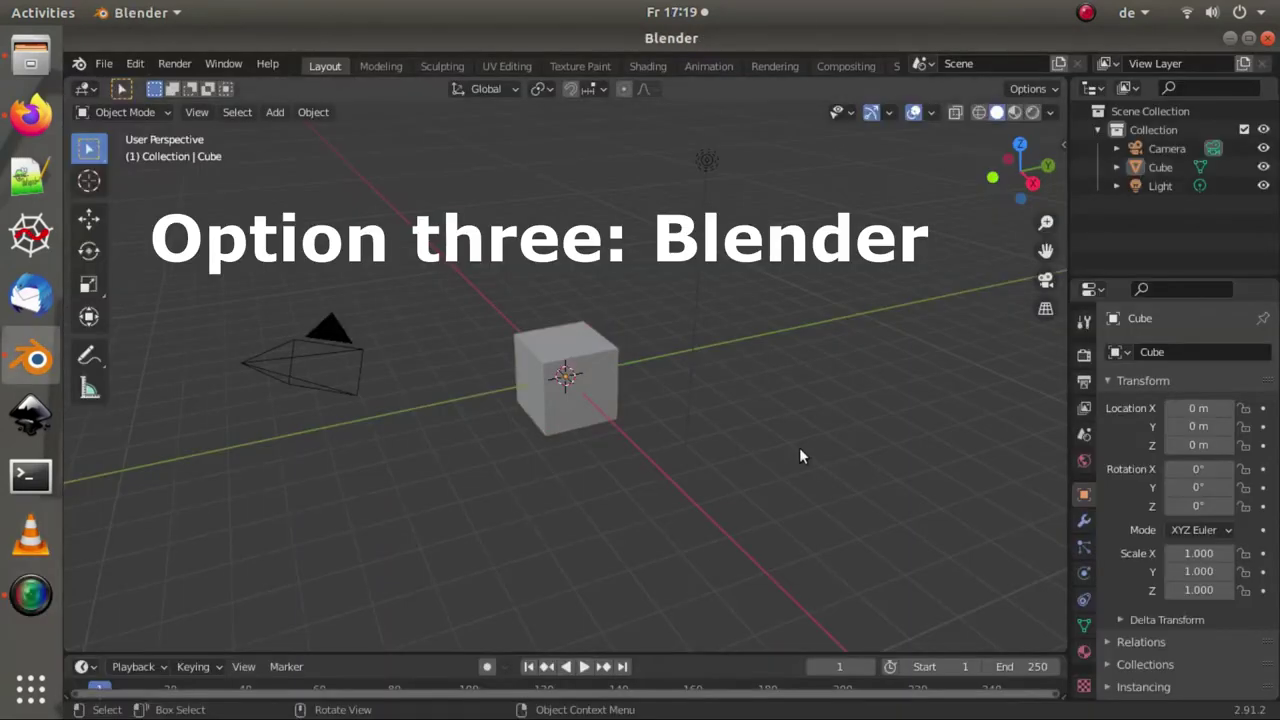
Step: Add a Video Editing workspace and select all 192 PNG frames in the ball_seq folder
{"action": "scroll", "coordinate": [588, 65], "scroll_direction": "down", "scroll_amount": 3}
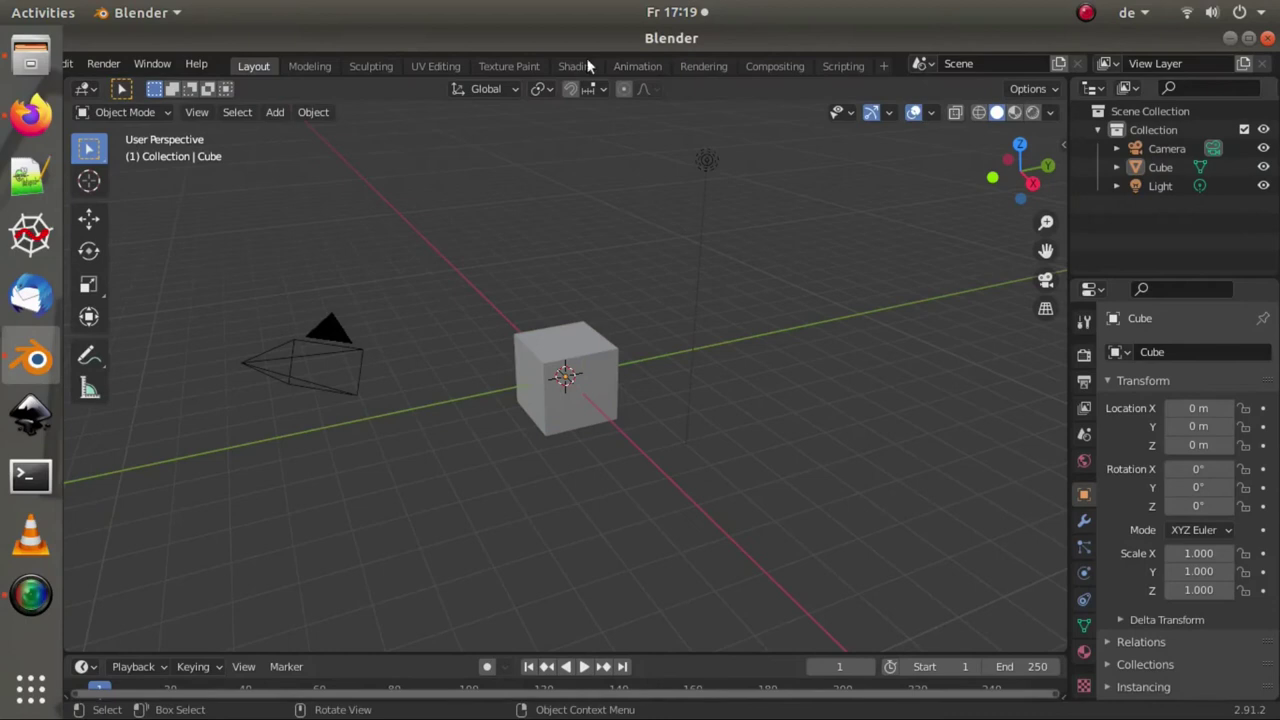
{"action": "left_click", "coordinate": [884, 65]}
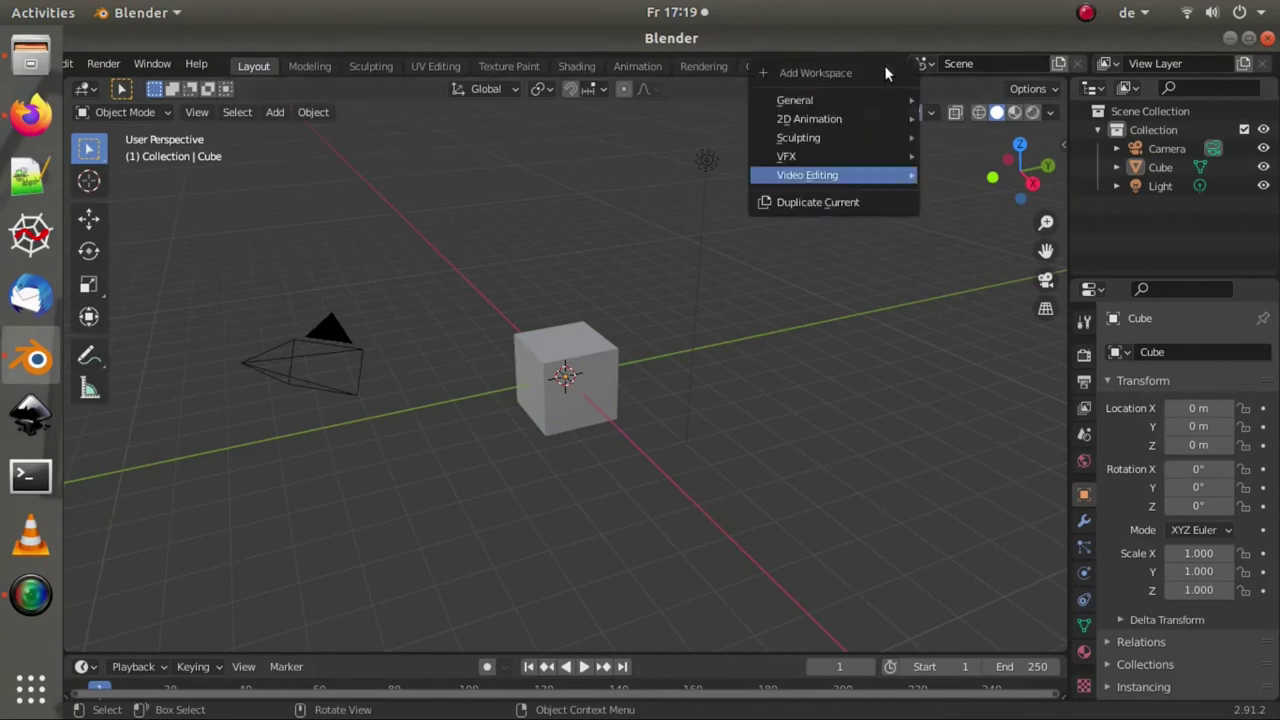
{"action": "mouse_move", "coordinate": [840, 177]}
{"action": "left_click", "coordinate": [981, 194]}
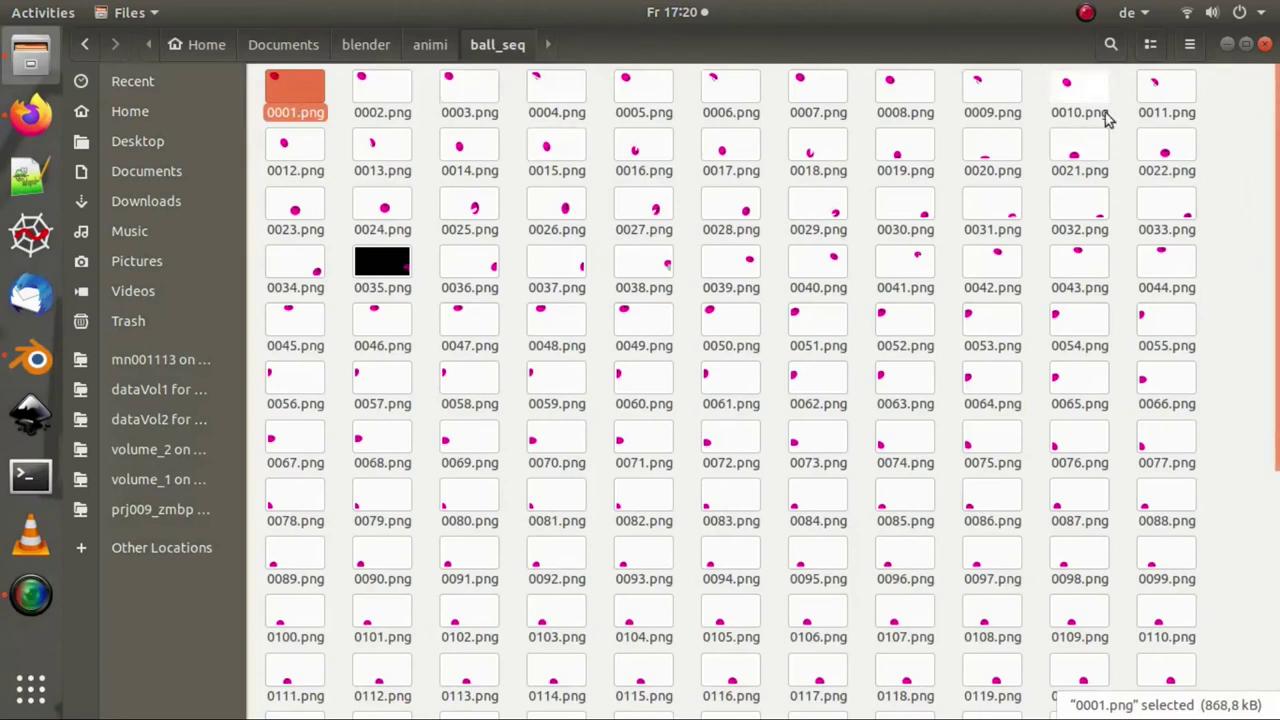
{"action": "left_click", "coordinate": [1246, 44]}
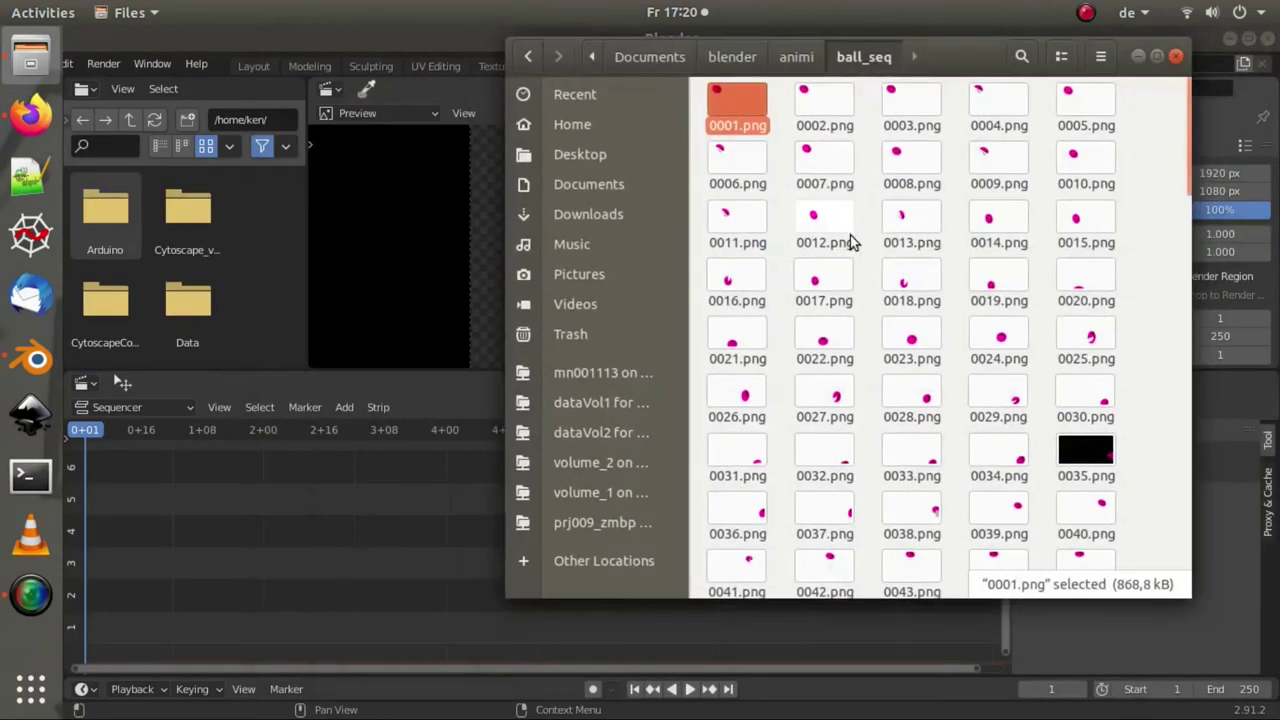
{"action": "key", "text": "ctrl+a"}
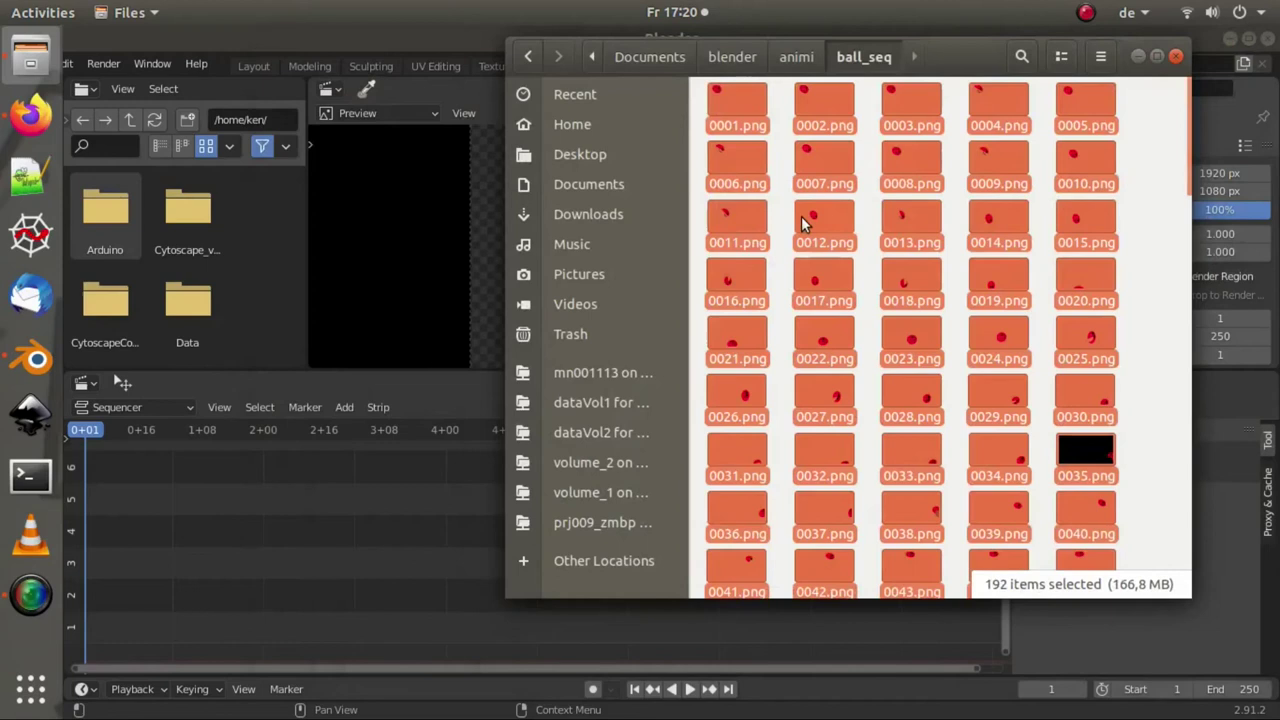
Step: Set the render output folder to /home/ken/Videos/
{"action": "left_click", "coordinate": [1224, 226]}
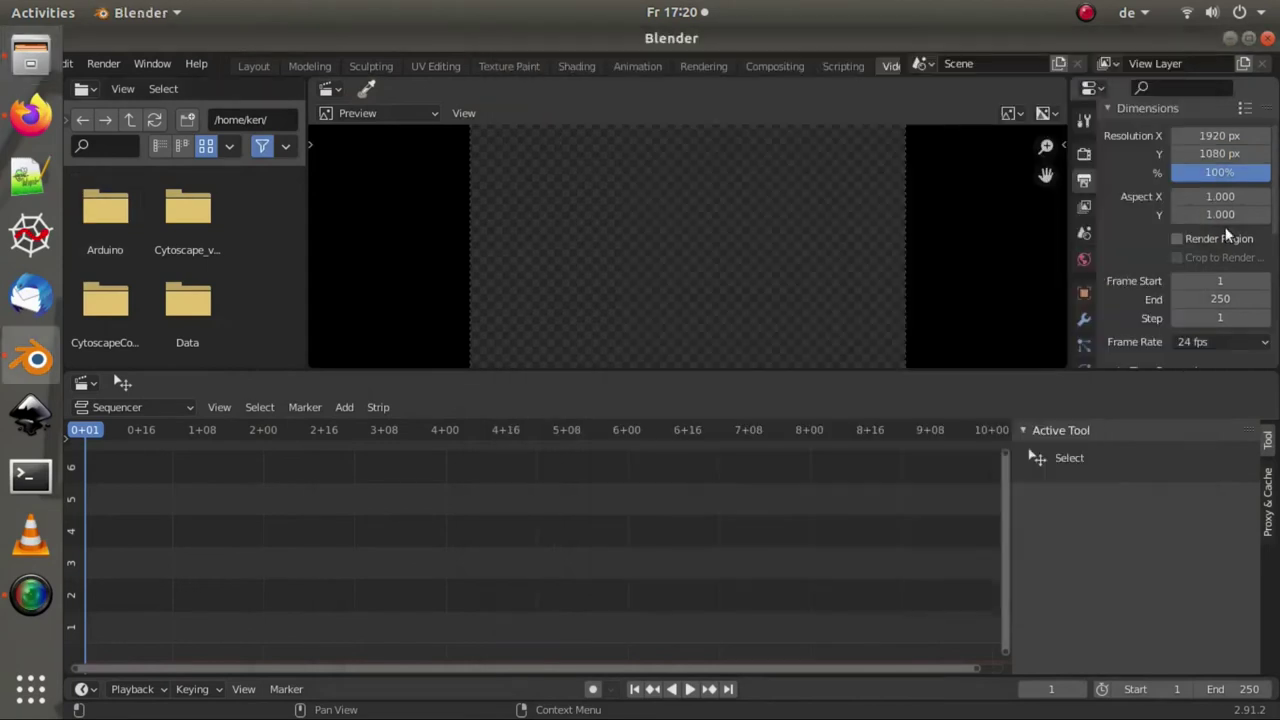
{"action": "scroll", "coordinate": [1224, 226], "scroll_direction": "down", "scroll_amount": 3}
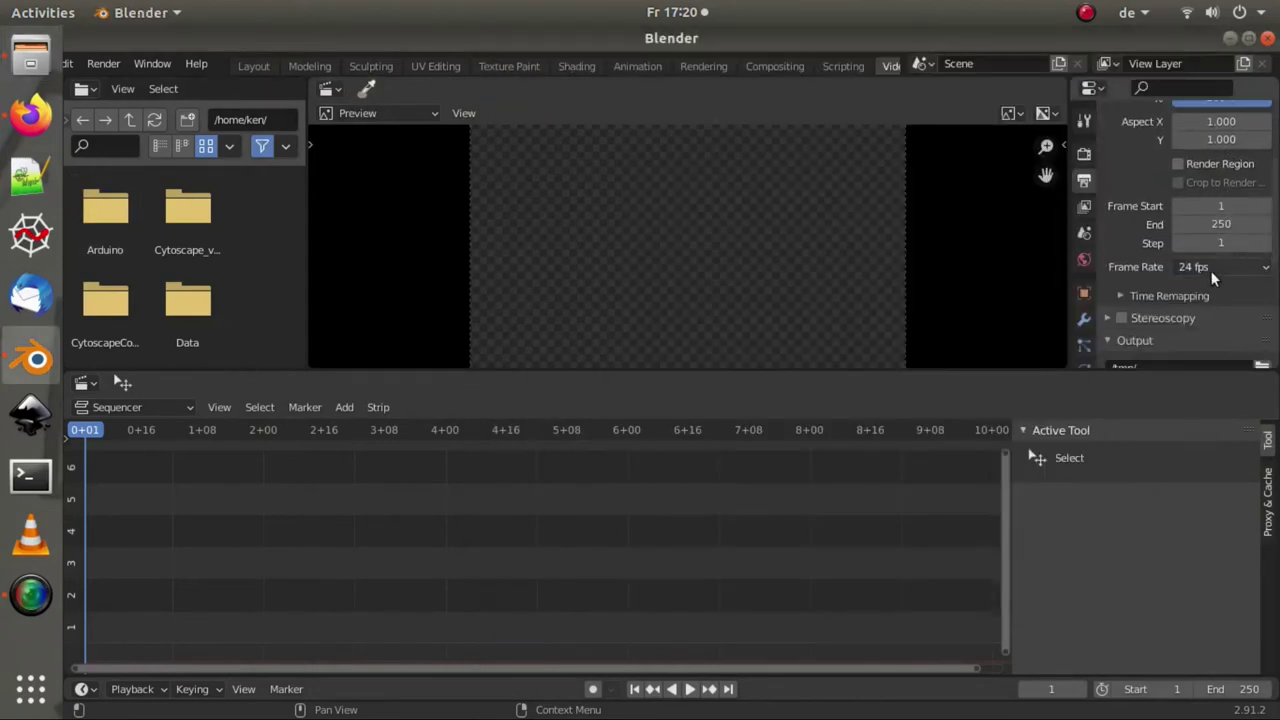
{"action": "scroll", "coordinate": [1240, 275], "scroll_direction": "down", "scroll_amount": 4}
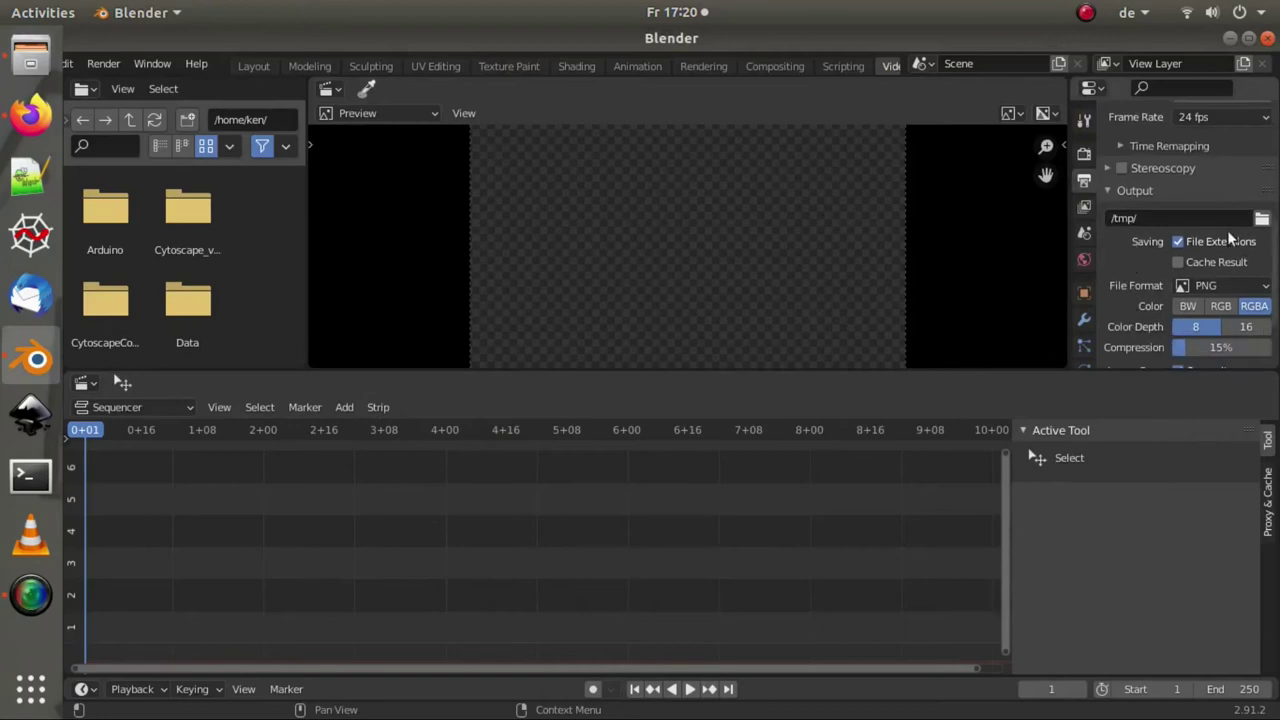
{"action": "left_click", "coordinate": [1262, 219]}
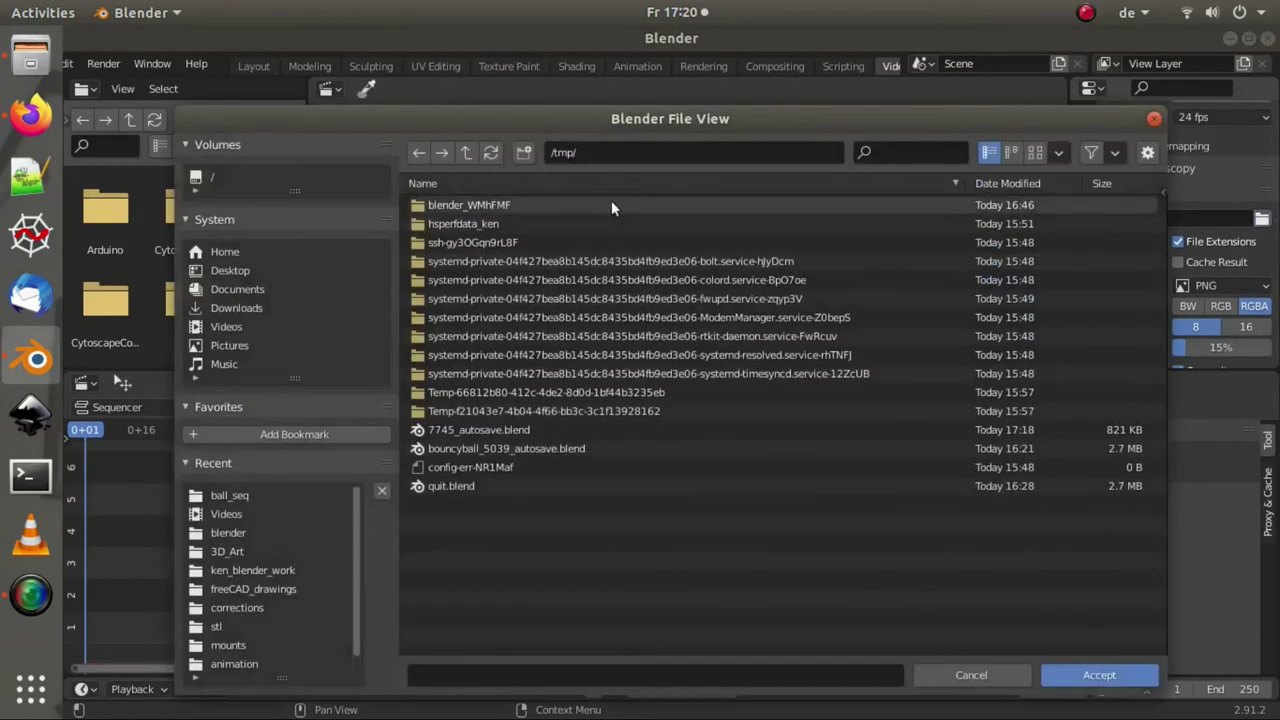
{"action": "left_click", "coordinate": [222, 330]}
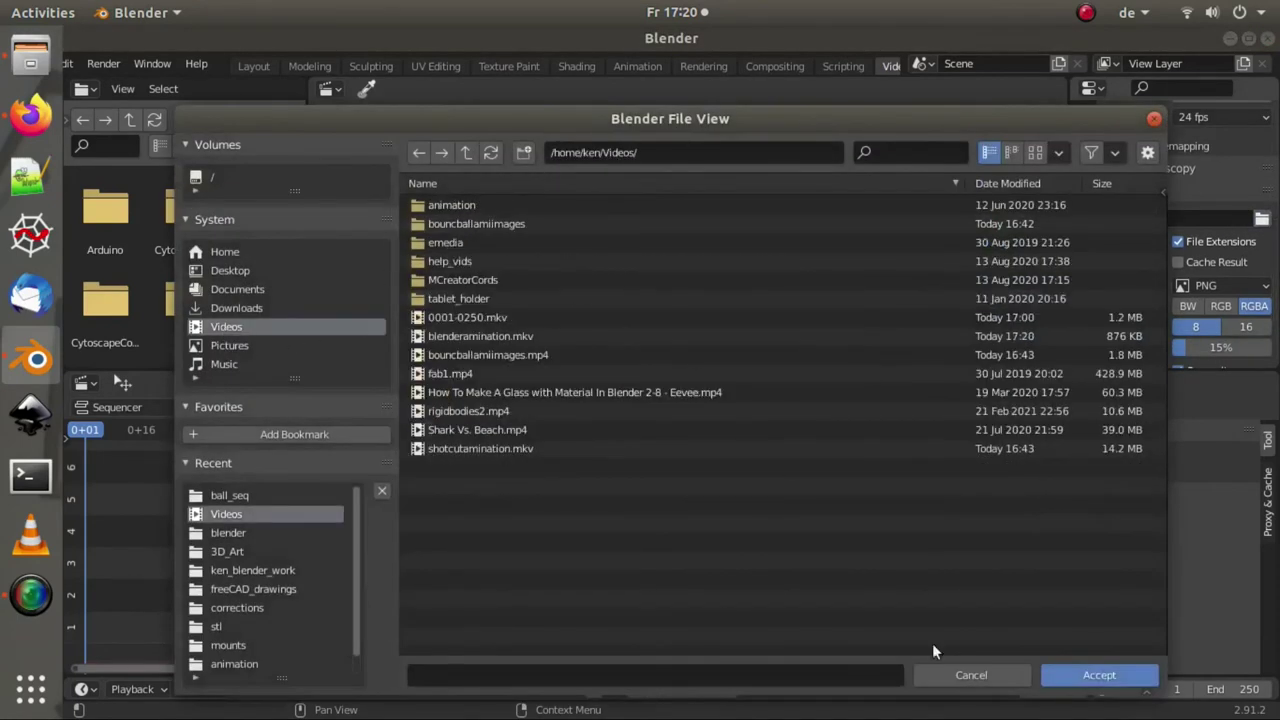
{"action": "left_click", "coordinate": [1076, 677]}
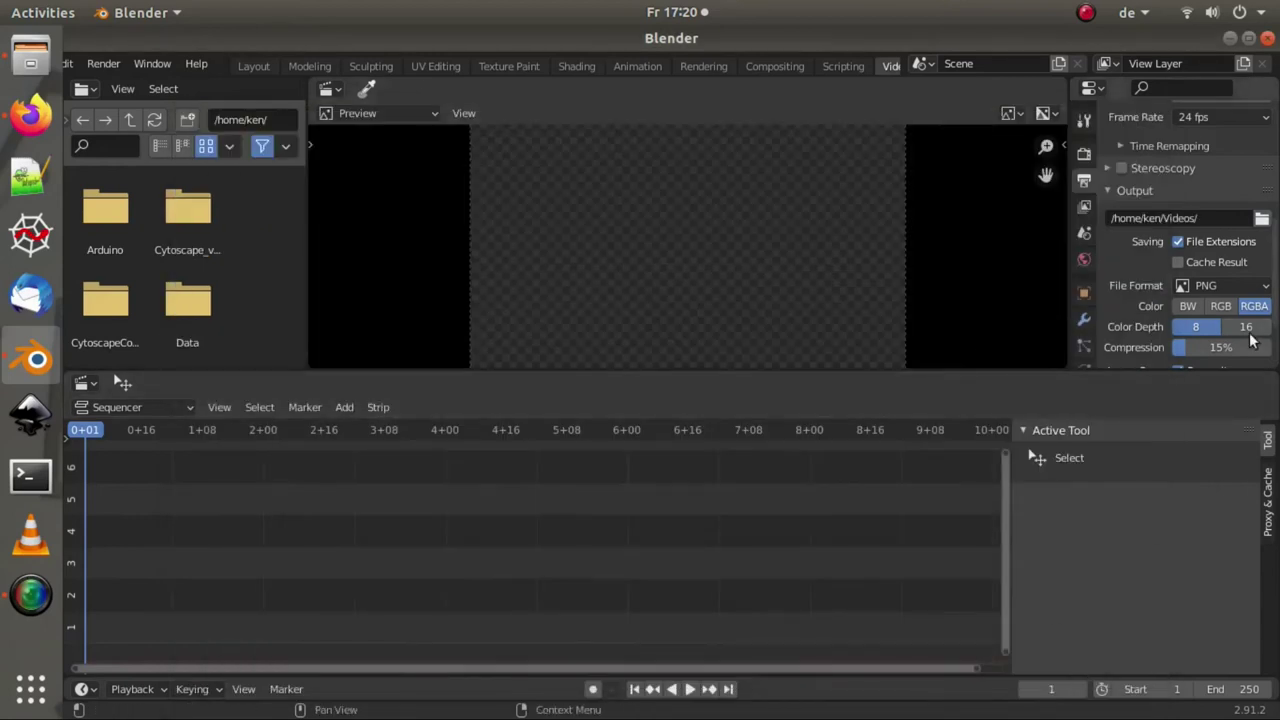
Step: Set the output format to FFmpeg video, with H.264 in a Matroska container
{"action": "left_click", "coordinate": [1219, 279]}
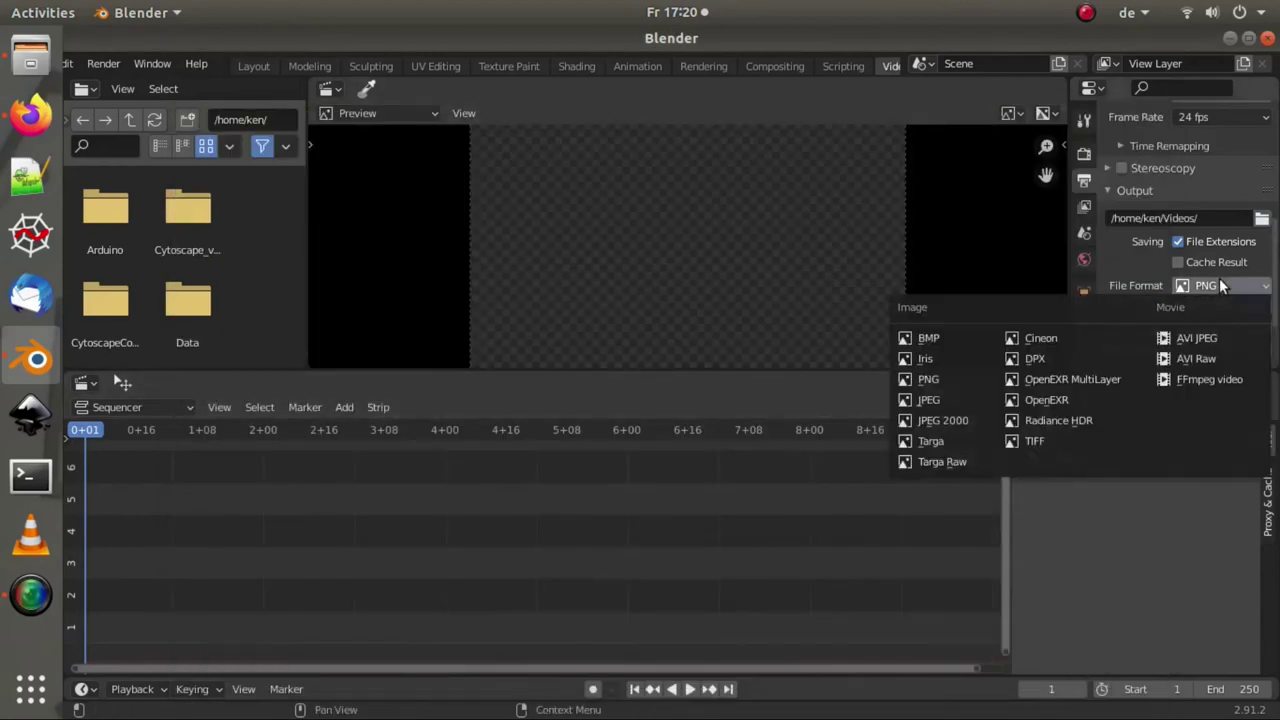
{"action": "left_click", "coordinate": [1207, 375]}
{"action": "scroll", "coordinate": [1152, 287], "scroll_direction": "down", "scroll_amount": 1}
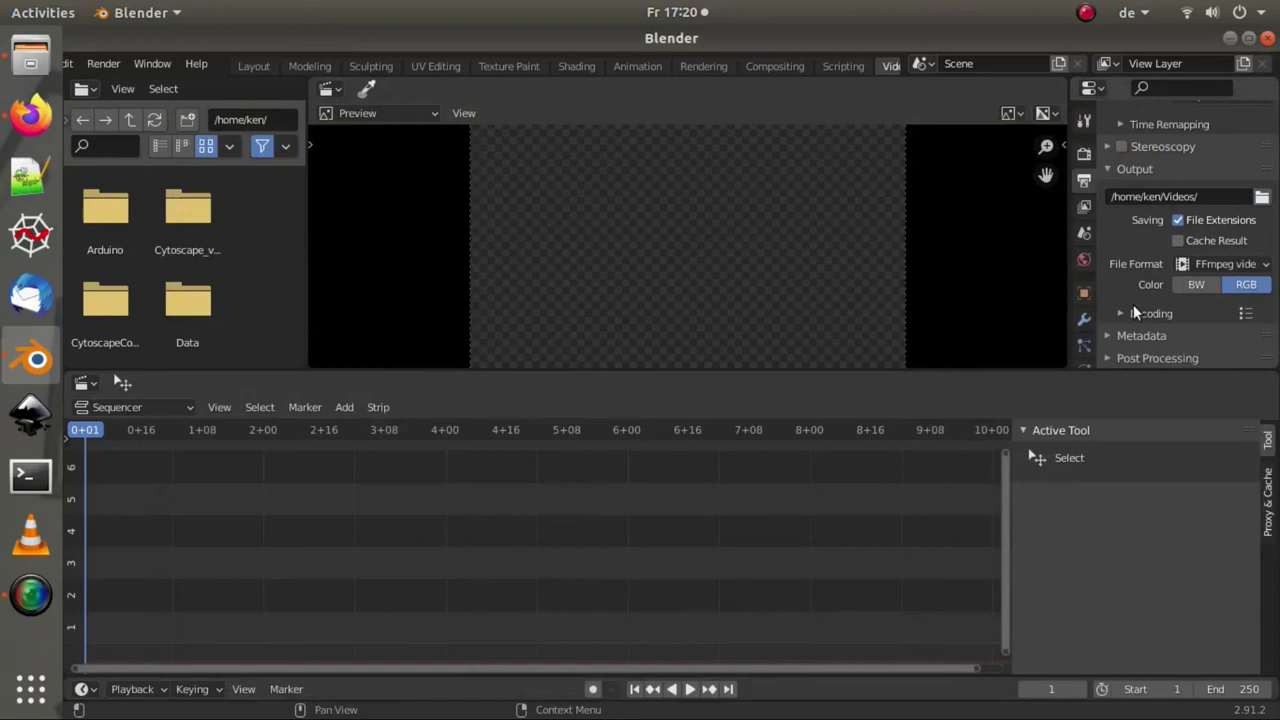
{"action": "left_click", "coordinate": [1134, 310]}
{"action": "scroll", "coordinate": [1118, 305], "scroll_direction": "down", "scroll_amount": 3}
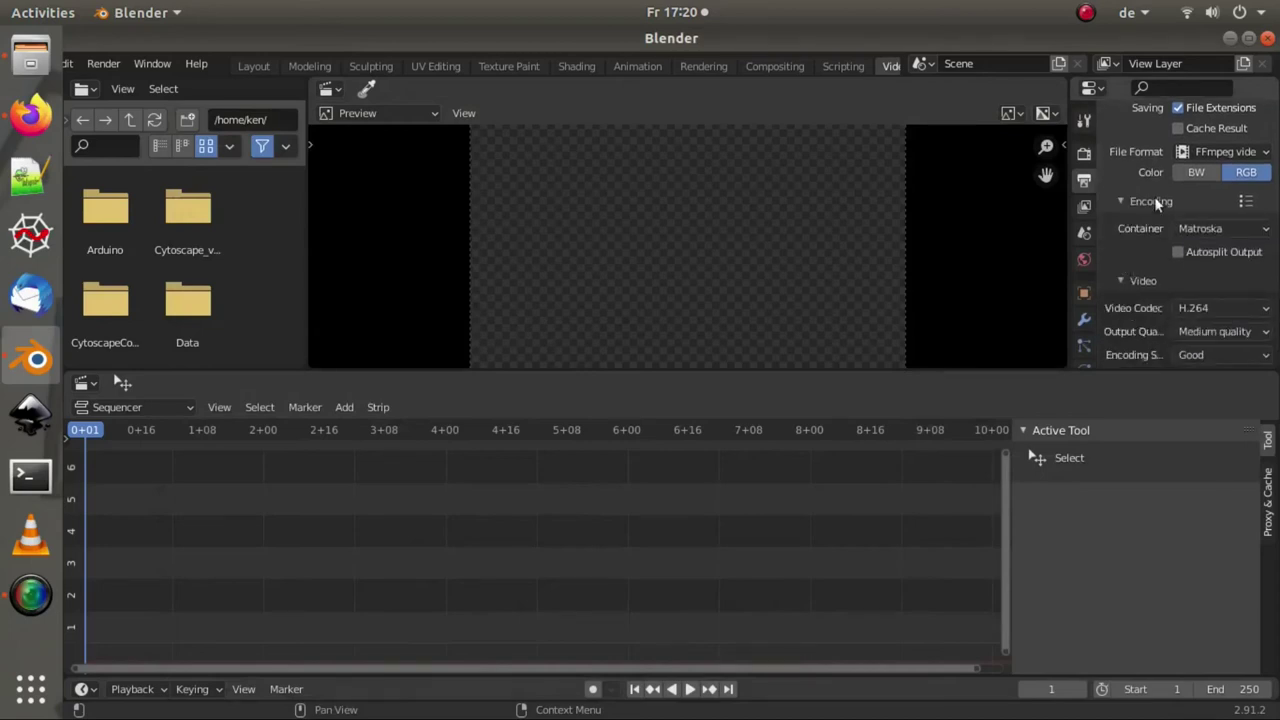
{"action": "scroll", "coordinate": [1161, 204], "scroll_direction": "up", "scroll_amount": 10}
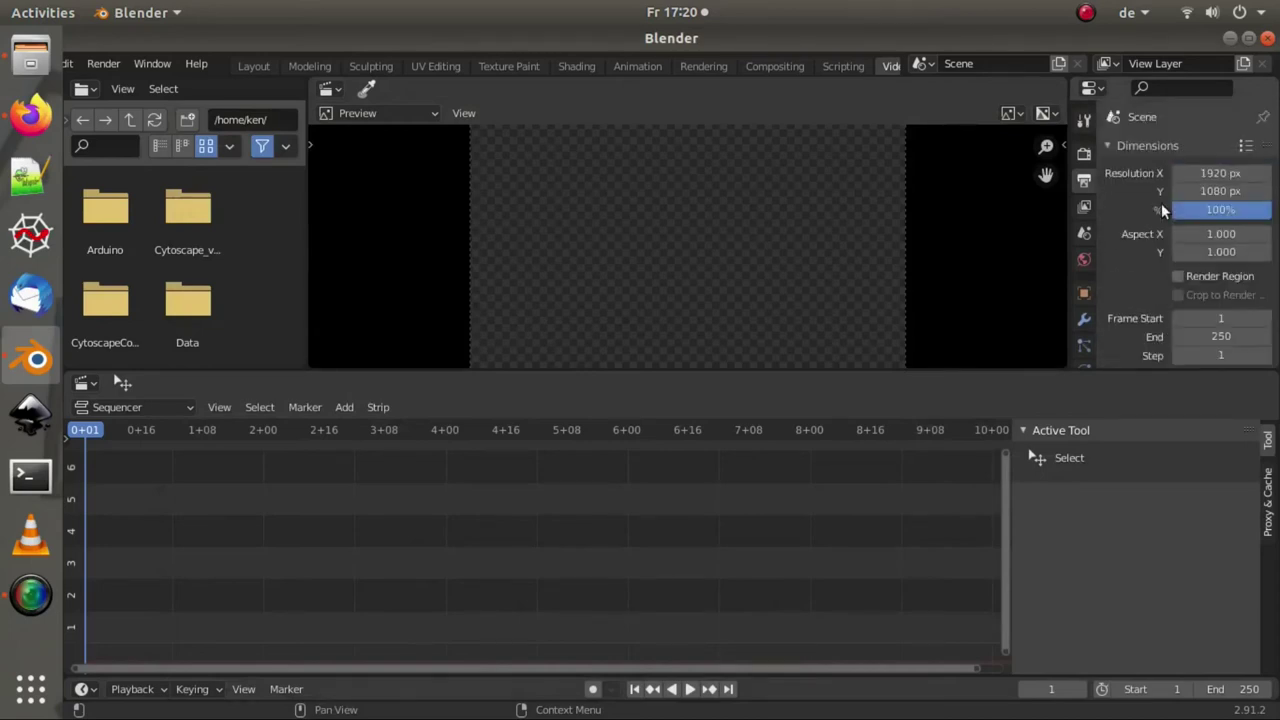
{"action": "scroll", "coordinate": [1161, 204], "scroll_direction": "down", "scroll_amount": 8}
{"action": "scroll", "coordinate": [1127, 285], "scroll_direction": "down", "scroll_amount": 5}
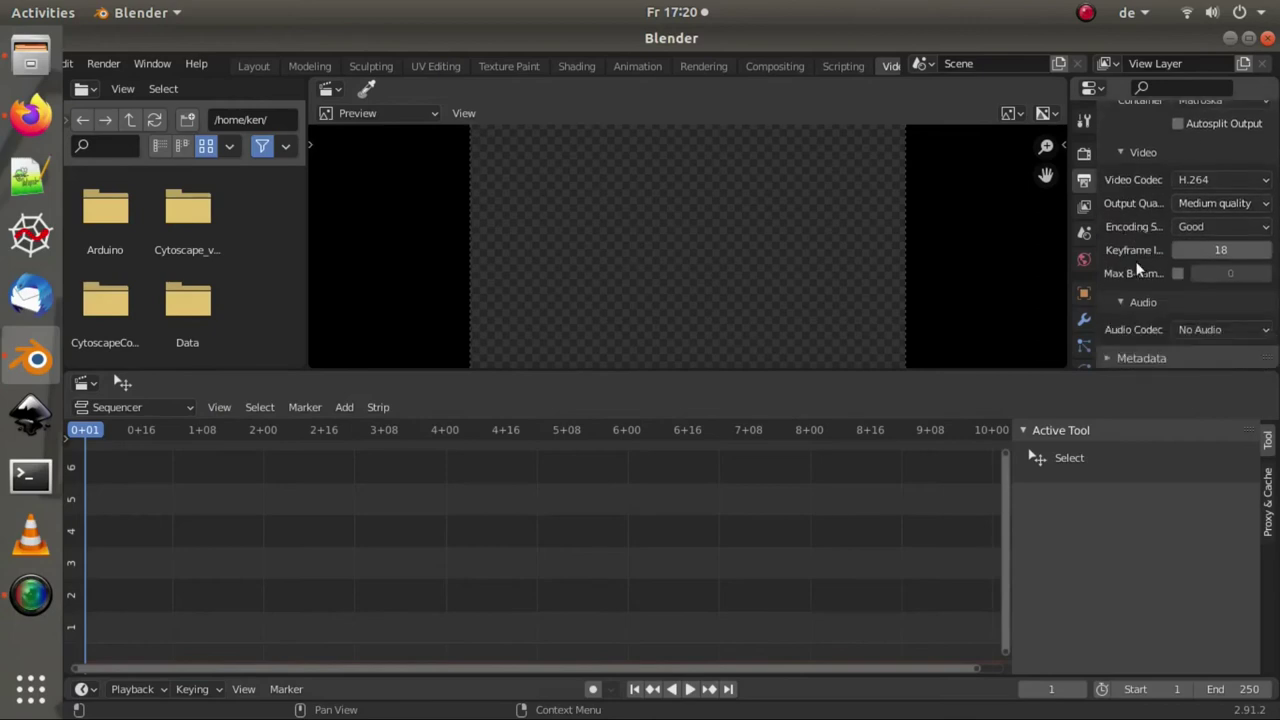
{"action": "scroll", "coordinate": [1183, 225], "scroll_direction": "down", "scroll_amount": 1}
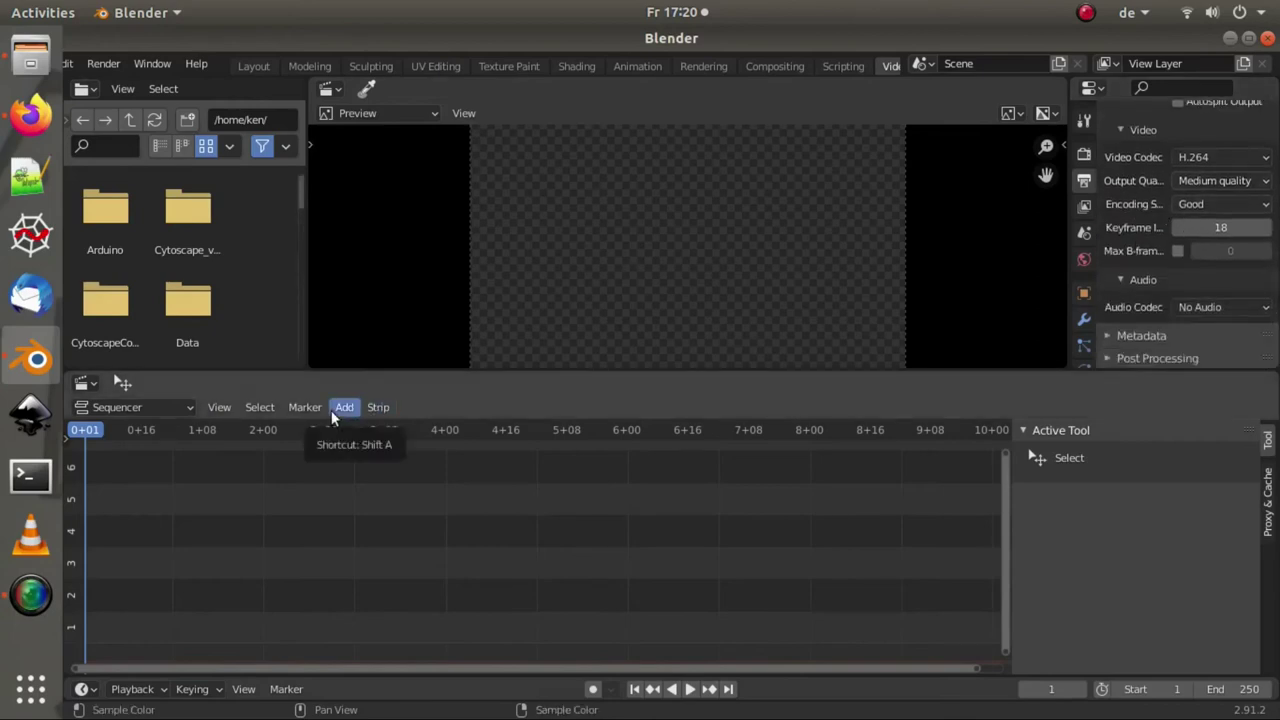
Step: Add ball_seq frames 0001.png through the last as one 190-frame image strip on channel 1
{"action": "left_click", "coordinate": [333, 409]}
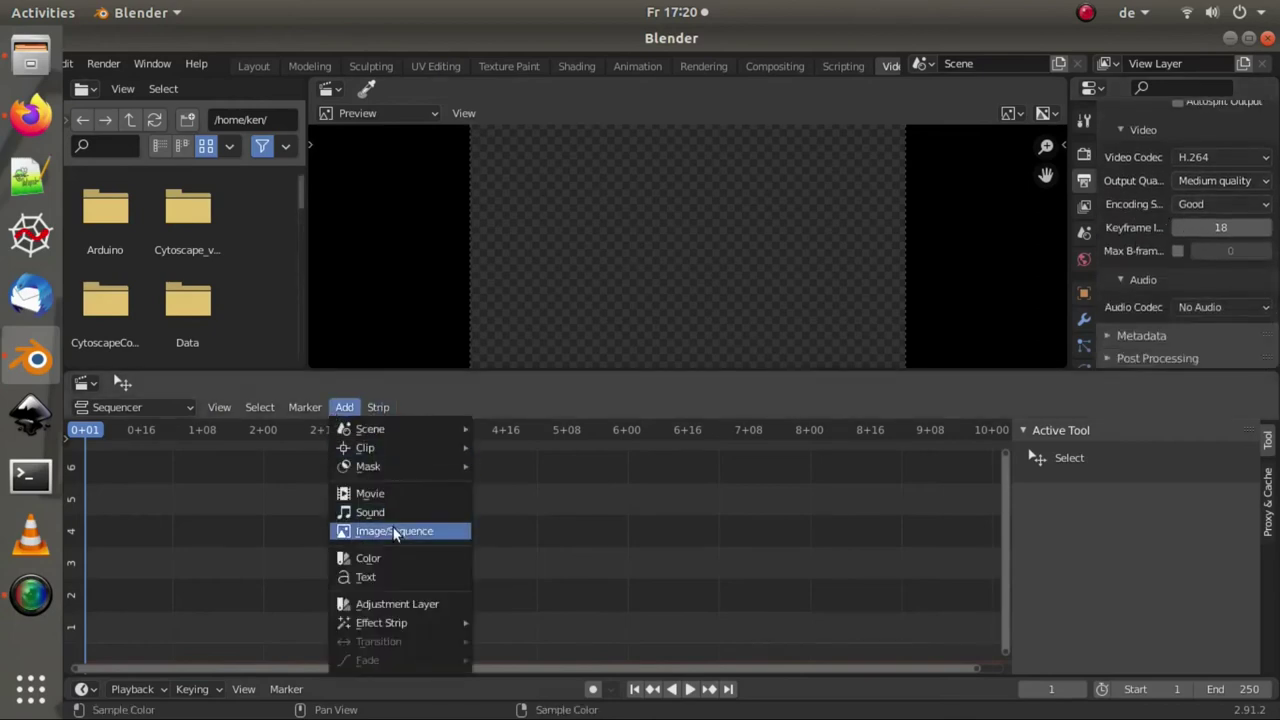
{"action": "left_click", "coordinate": [443, 529]}
{"action": "double_click", "coordinate": [443, 529]}
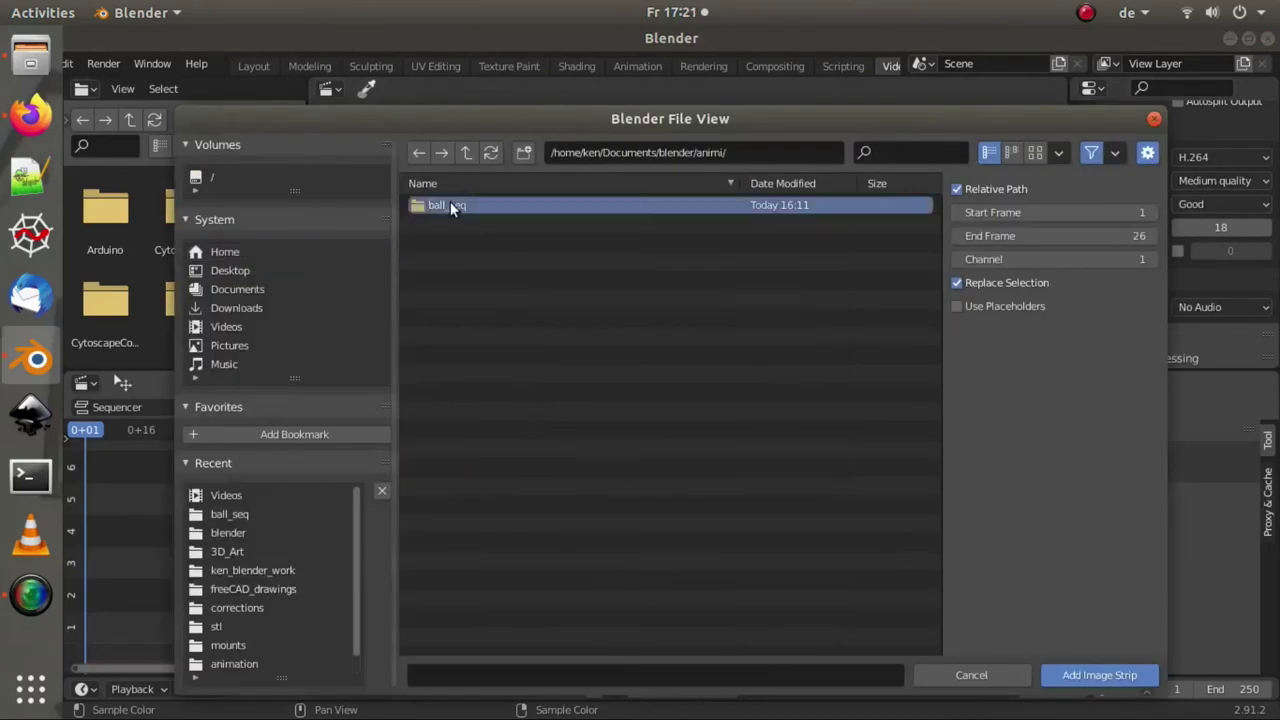
{"action": "double_click", "coordinate": [450, 202]}
{"action": "left_click", "coordinate": [450, 204]}
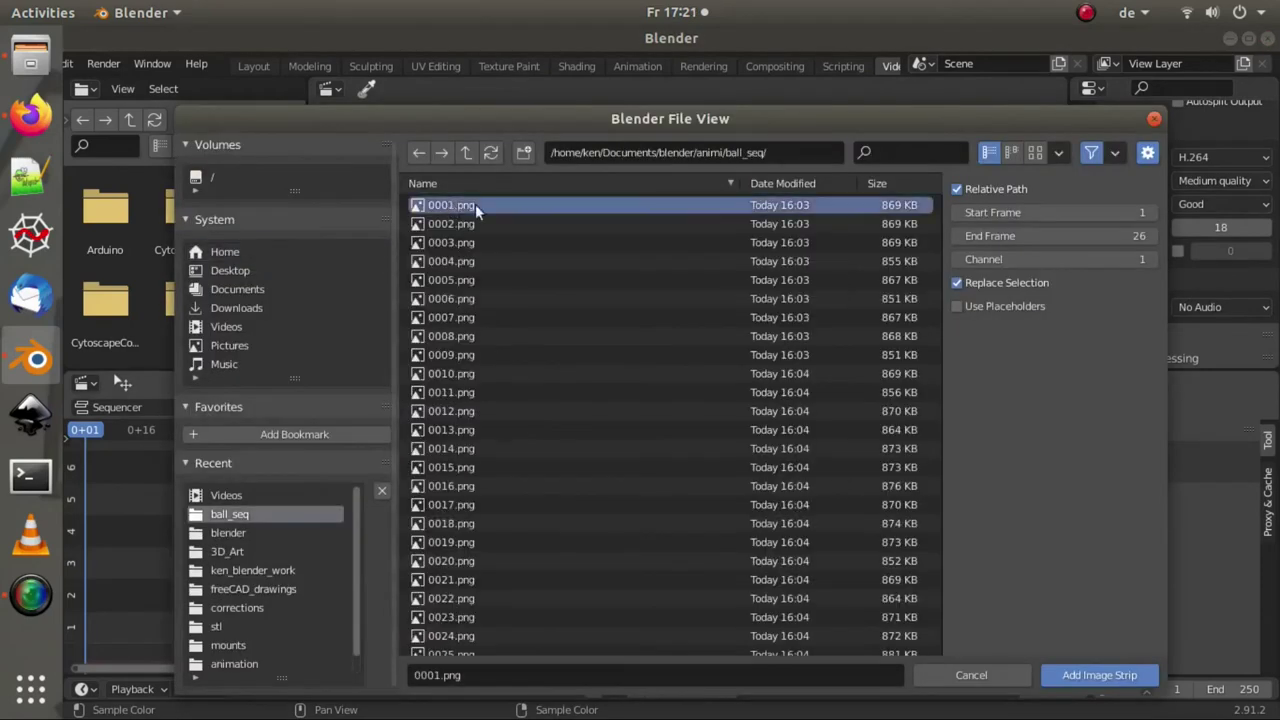
{"action": "scroll", "coordinate": [756, 439], "scroll_direction": "down", "scroll_amount": 10}
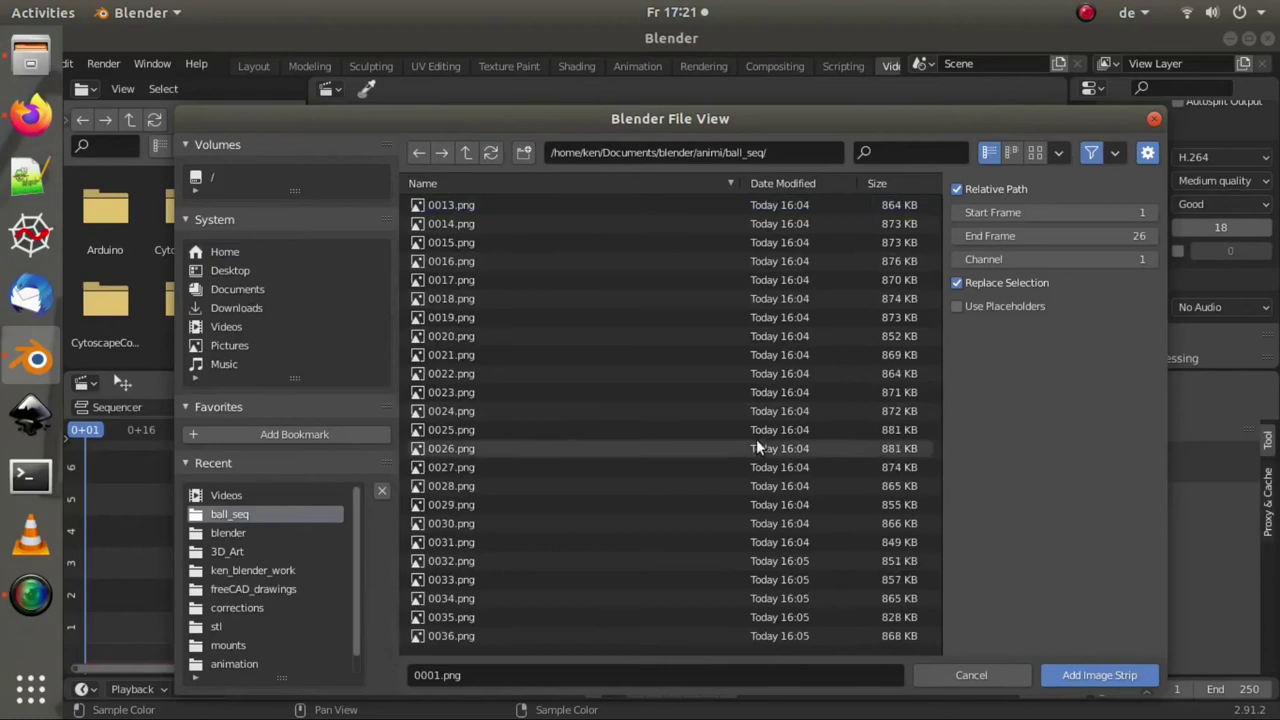
{"action": "scroll", "coordinate": [733, 442], "scroll_direction": "down", "scroll_amount": 5}
{"action": "scroll", "coordinate": [696, 504], "scroll_direction": "down", "scroll_amount": 10}
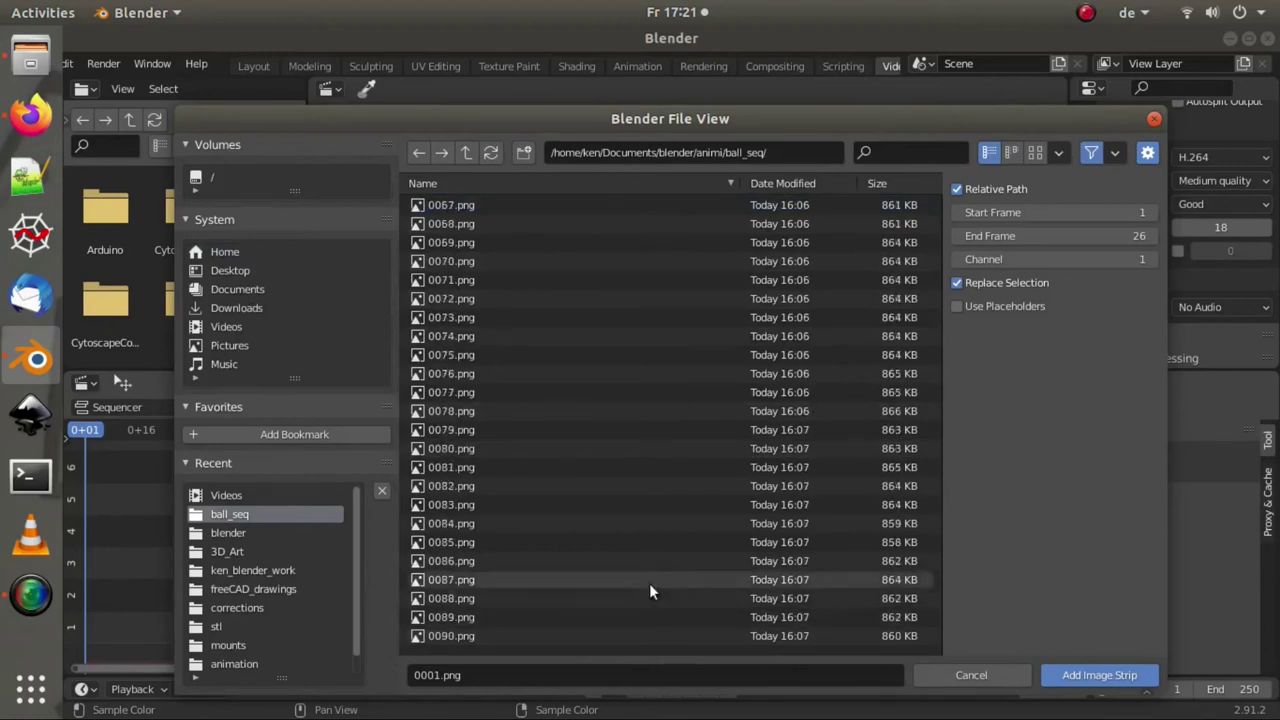
{"action": "left_click_drag", "start_coordinate": [935, 448], "coordinate": [938, 682]}
{"action": "left_click", "coordinate": [493, 635], "text": "shift"}
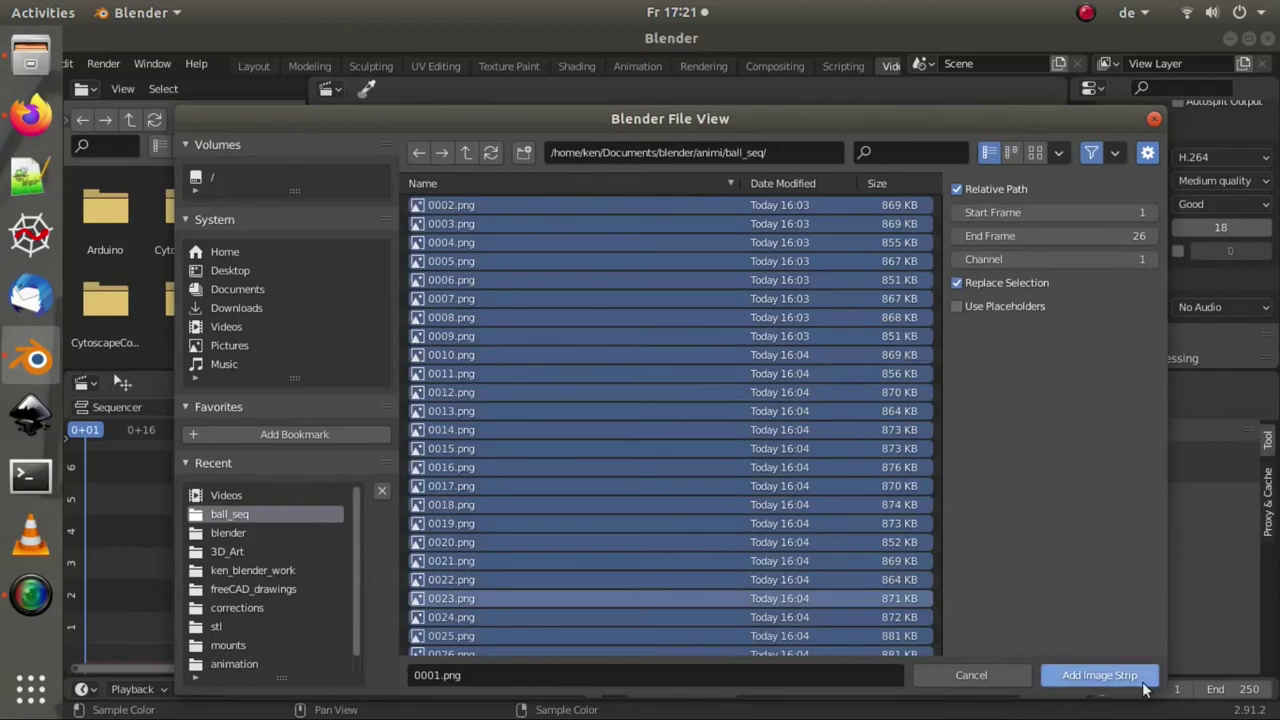
{"action": "left_click", "coordinate": [1100, 675]}
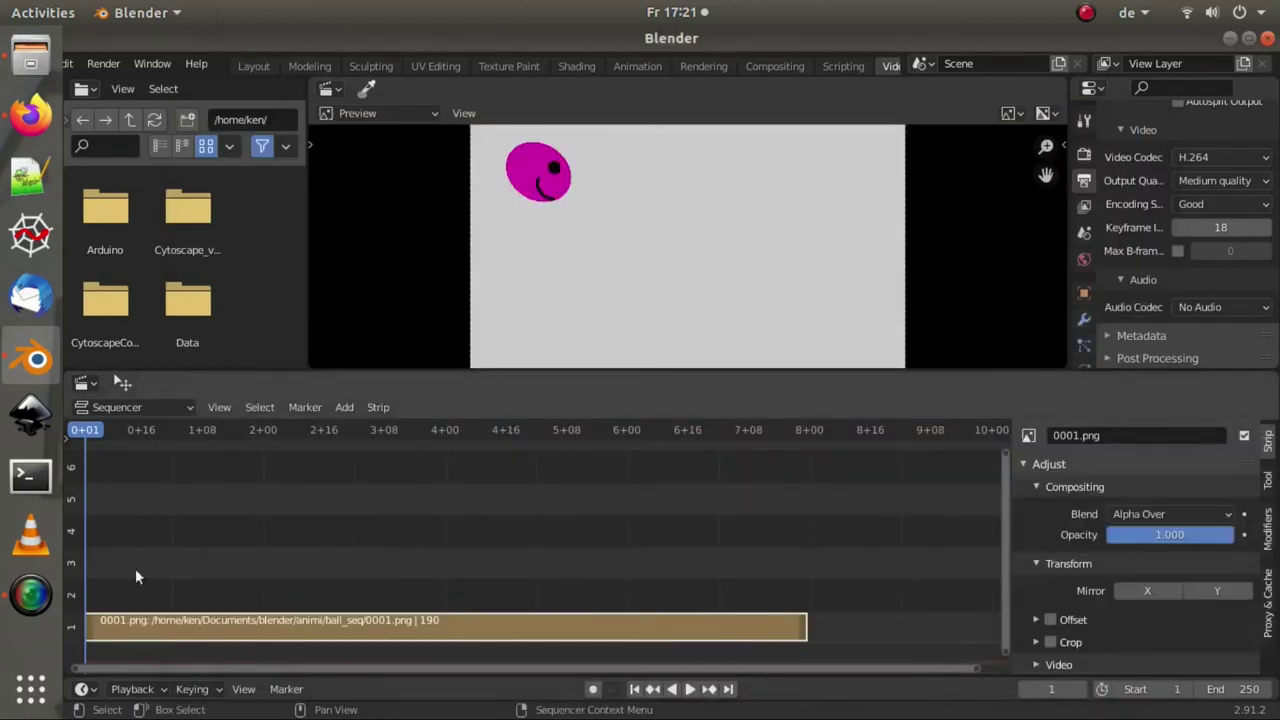
{"action": "key", "text": "space"}
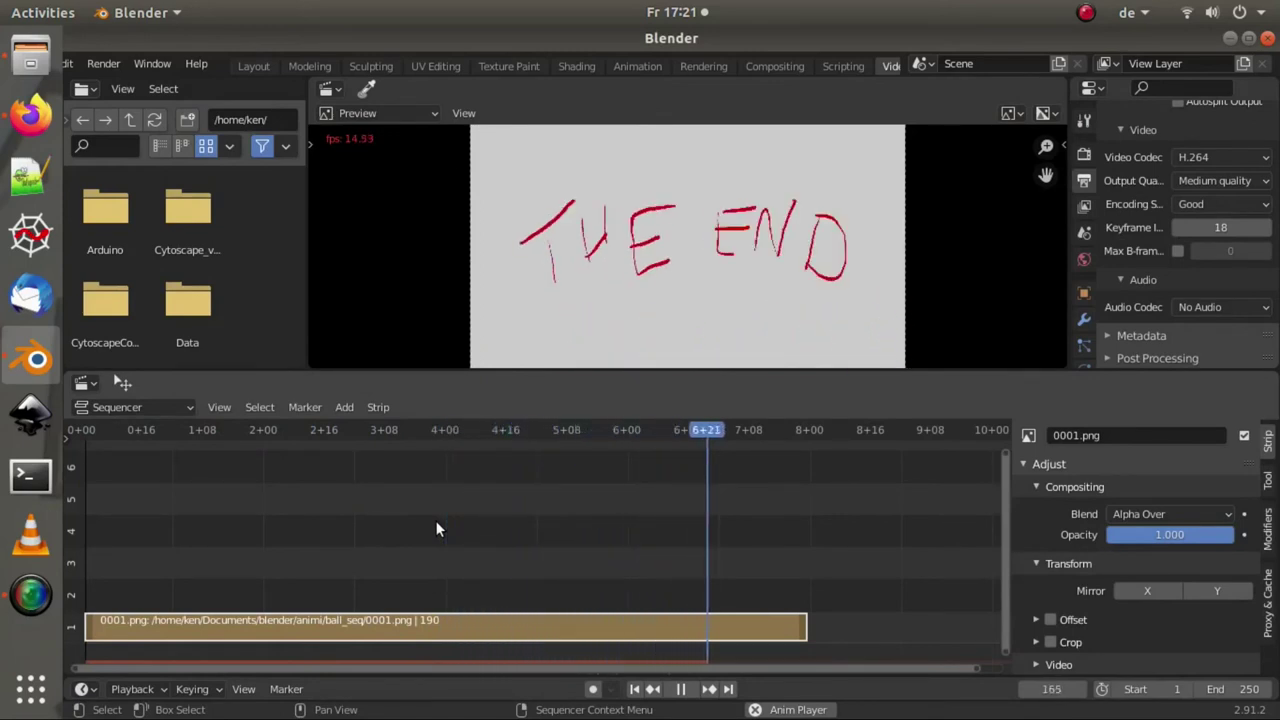
{"action": "key", "text": "space"}
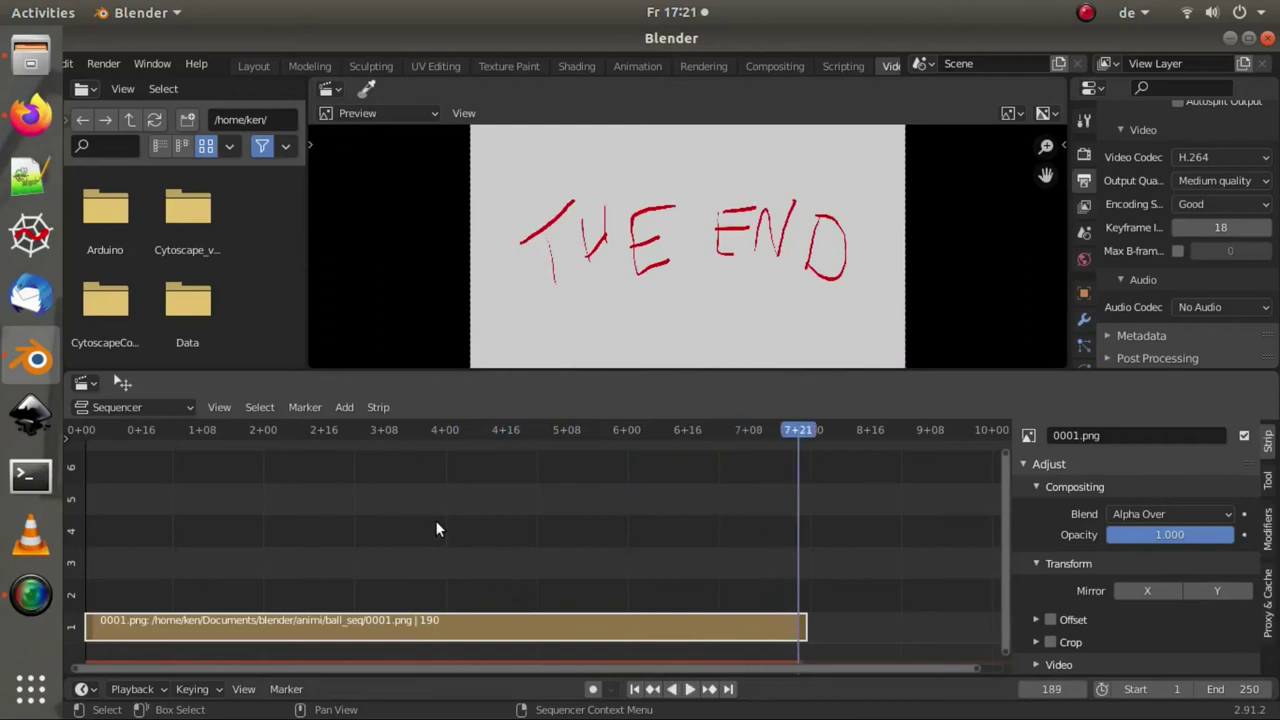
{"action": "left_click_drag", "start_coordinate": [817, 437], "coordinate": [86, 480]}
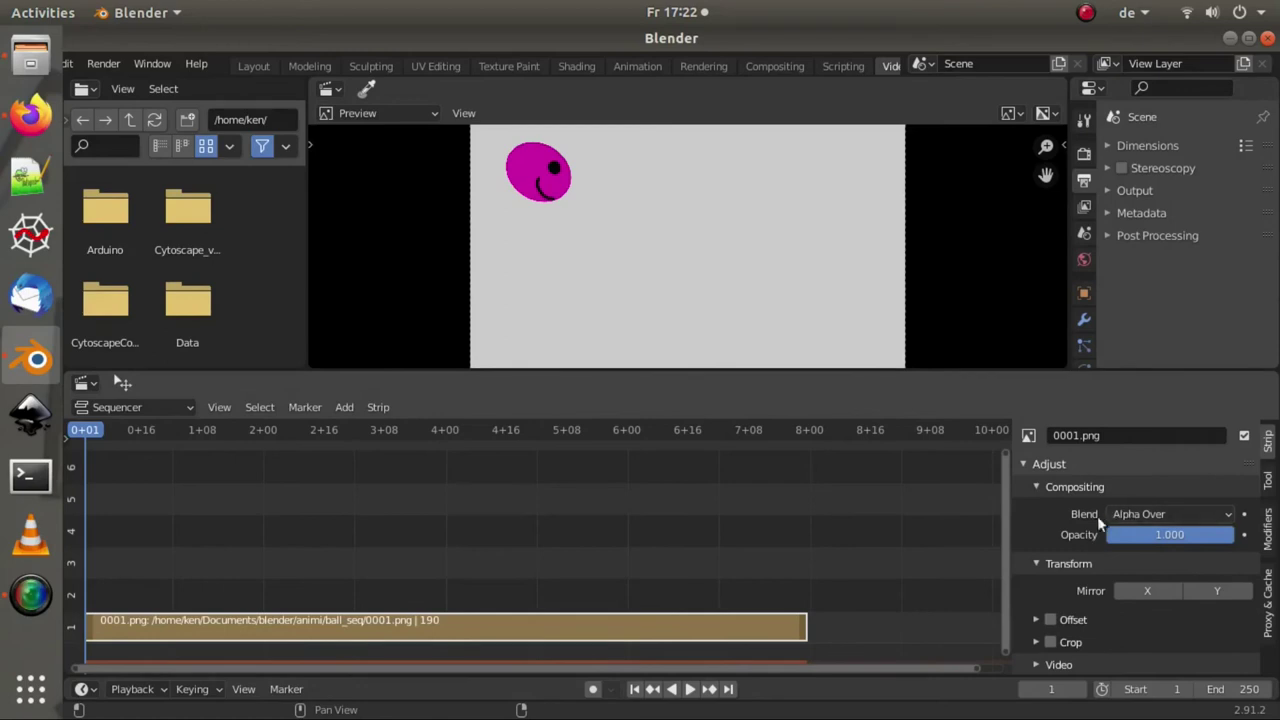
{"action": "left_click", "coordinate": [1038, 486]}
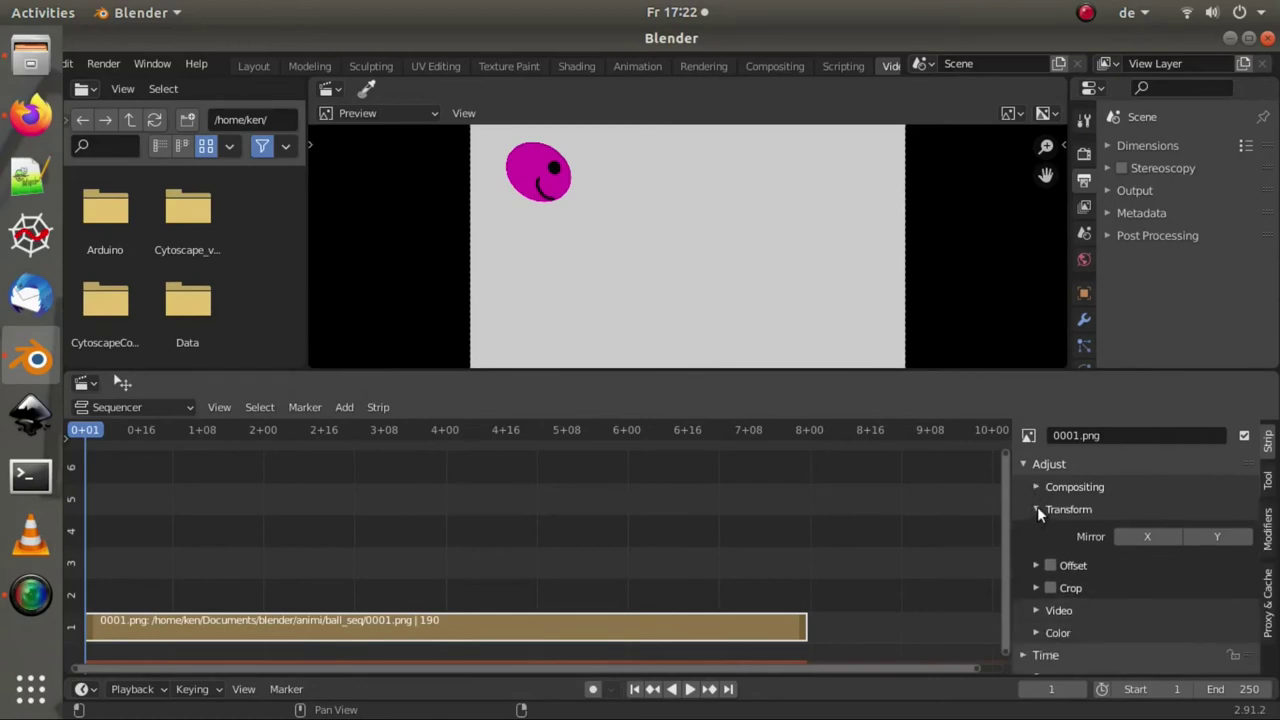
Step: Expand the strip's Time settings, showing 190 frames ending at frame 191
{"action": "left_click", "coordinate": [1037, 508]}
{"action": "left_click", "coordinate": [1035, 516]}
{"action": "left_click", "coordinate": [1027, 463]}
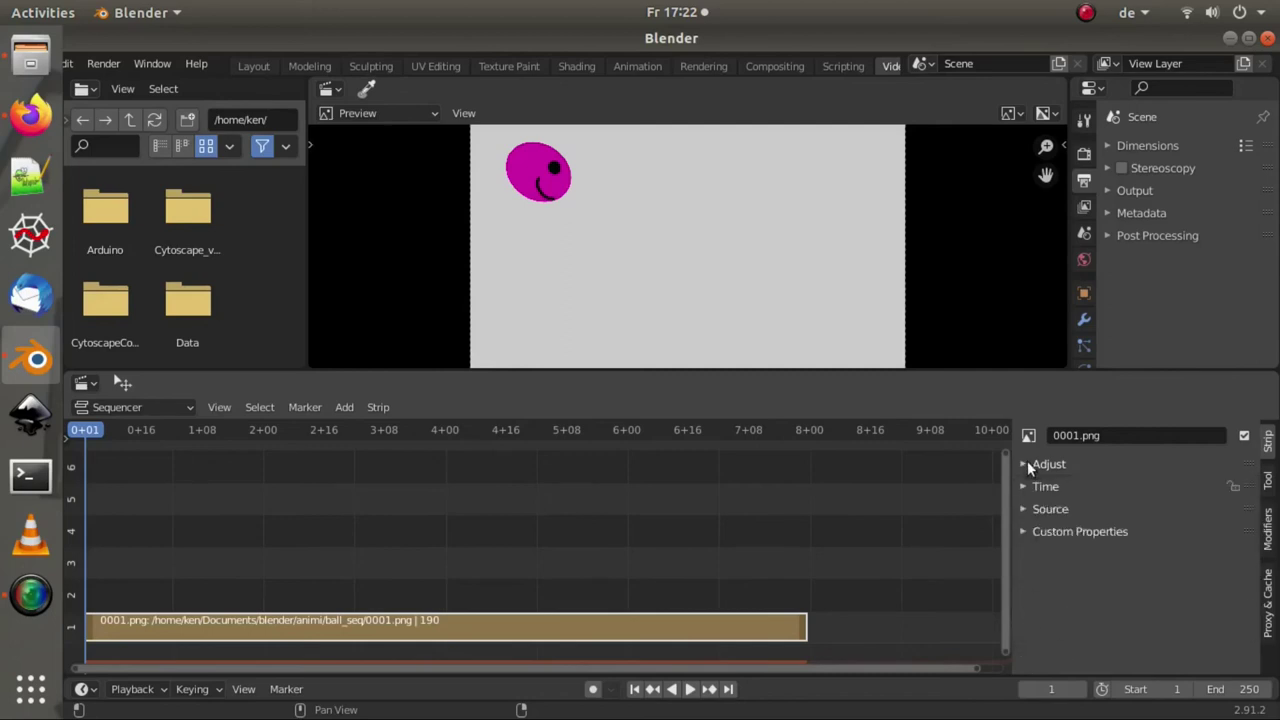
{"action": "left_click", "coordinate": [1027, 460]}
{"action": "scroll", "coordinate": [1040, 540], "scroll_direction": "down", "scroll_amount": 1}
{"action": "left_click_drag", "start_coordinate": [1047, 568], "coordinate": [1047, 620]}
{"action": "scroll", "coordinate": [1047, 560], "scroll_direction": "down", "scroll_amount": 3}
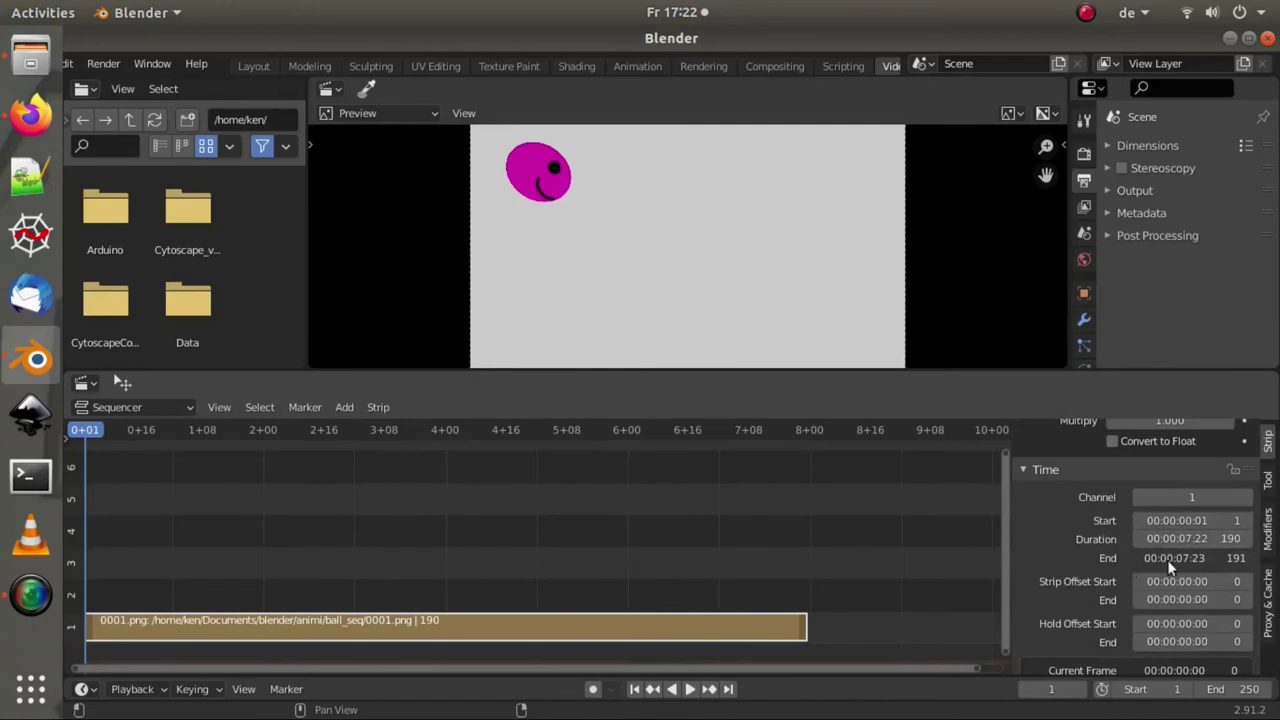
{"action": "scroll", "coordinate": [1087, 569], "scroll_direction": "down", "scroll_amount": 1}
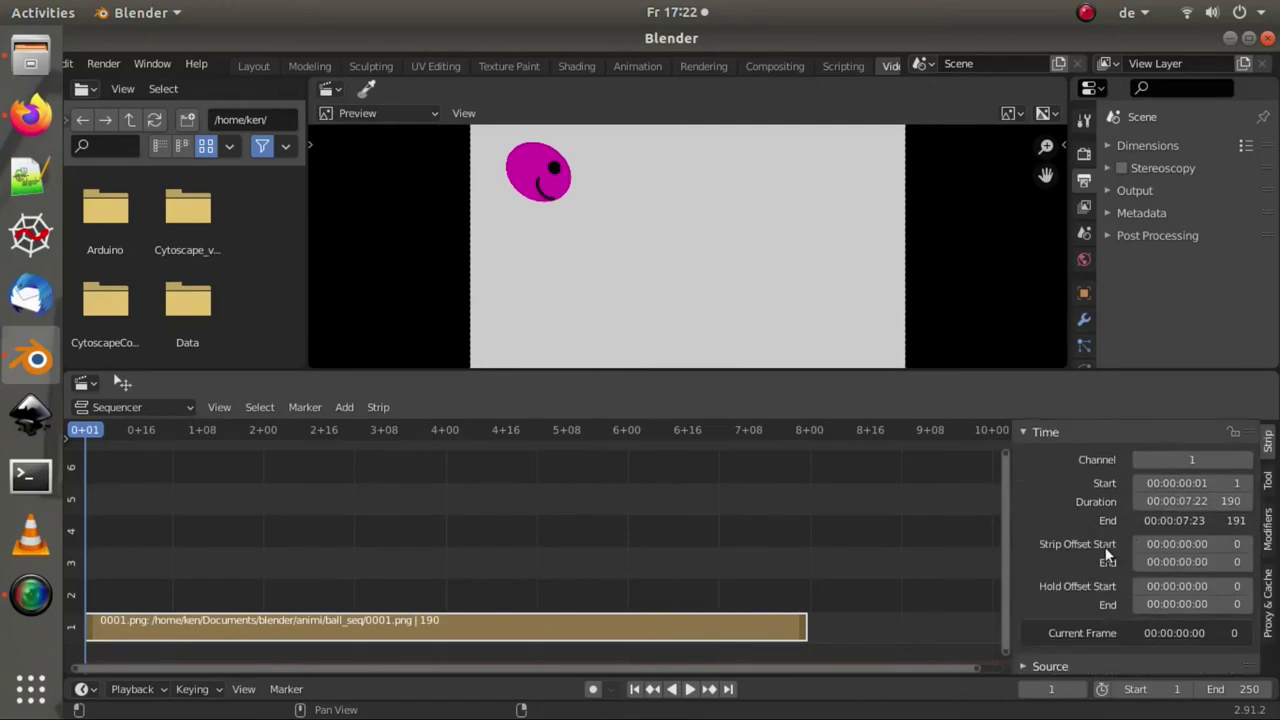
Step: Compare the ball_seq file count, then expand the strip's Source panel showing 1920x1080
{"action": "left_click", "coordinate": [30, 57]}
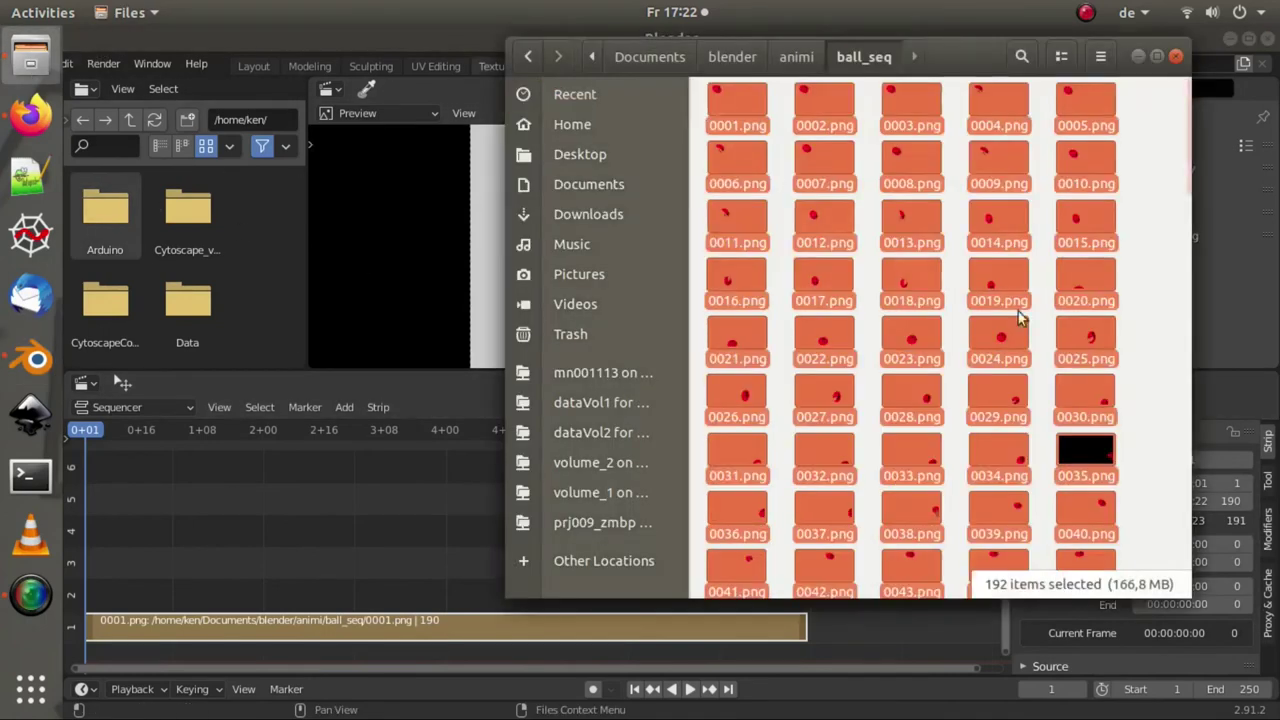
{"action": "scroll", "coordinate": [1154, 482], "scroll_direction": "down", "scroll_amount": 15}
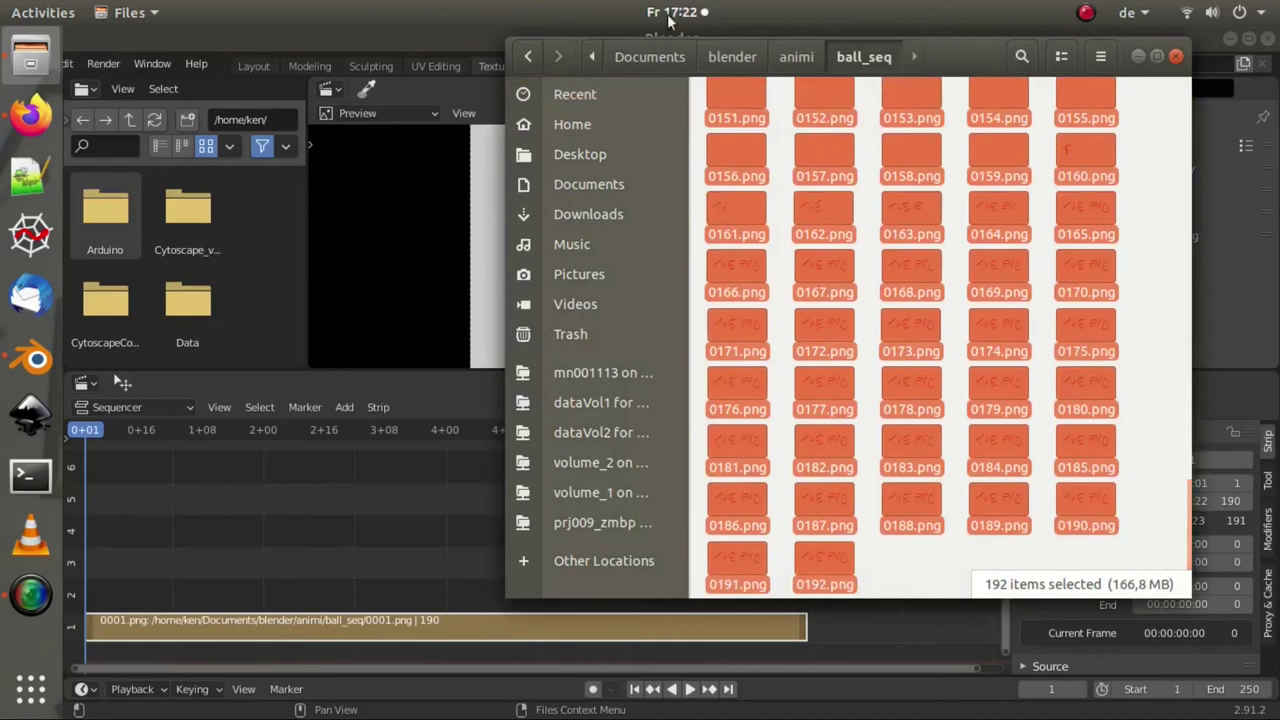
{"action": "left_click", "coordinate": [1247, 345]}
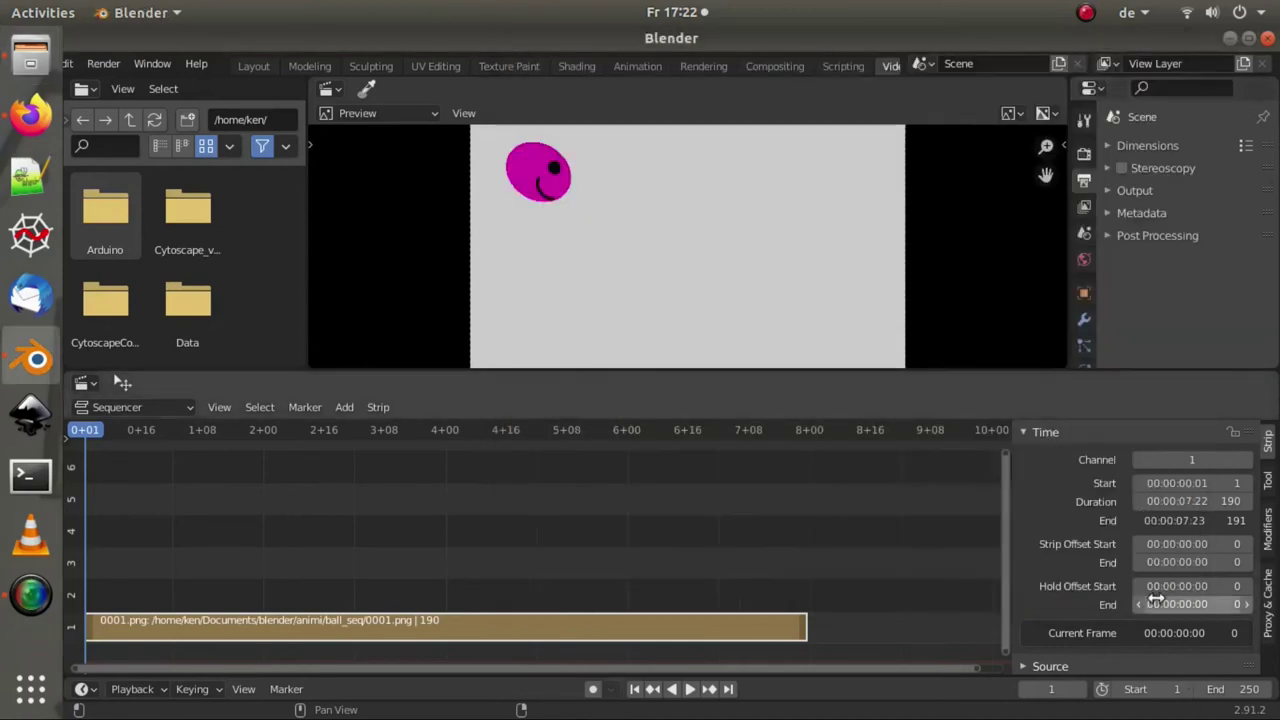
{"action": "scroll", "coordinate": [1120, 605], "scroll_direction": "down", "scroll_amount": 1}
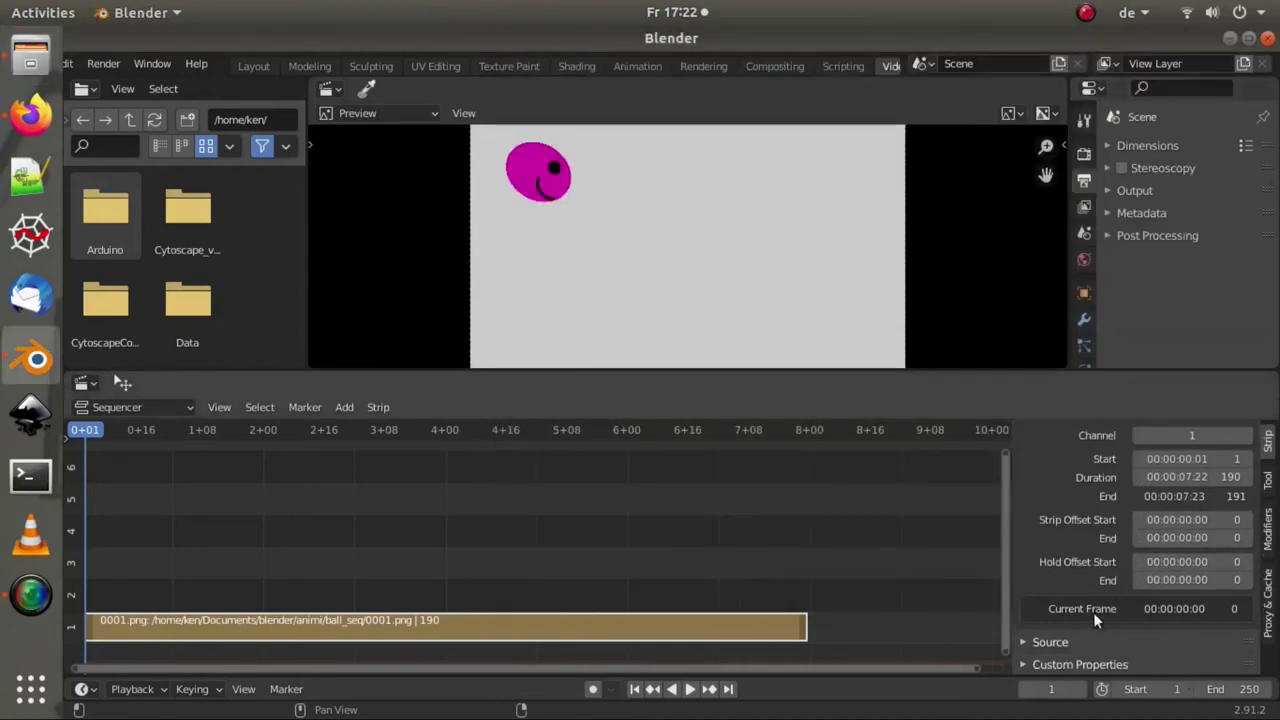
{"action": "left_click", "coordinate": [1028, 641]}
{"action": "scroll", "coordinate": [1035, 612], "scroll_direction": "down", "scroll_amount": 6}
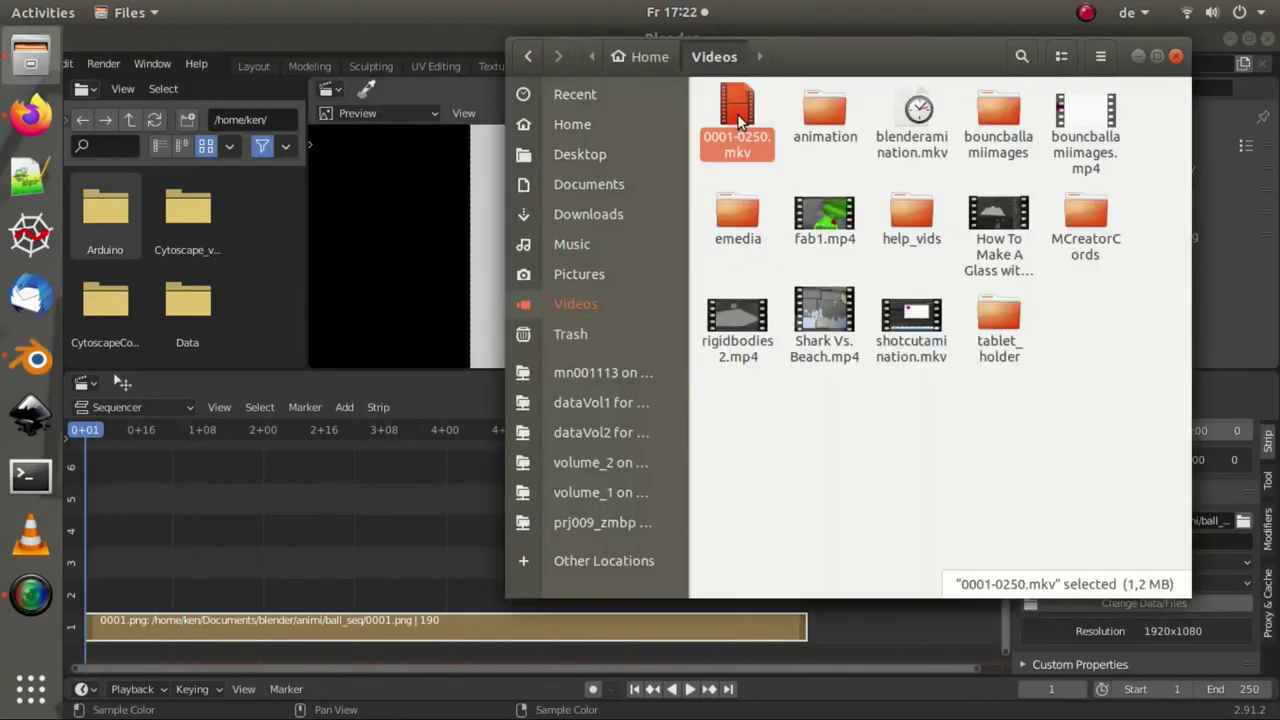
Step: Play the rendered 0001-0250.mkv and bouncballamiimages.mp4 in VLC, then return to Blender
{"action": "double_click", "coordinate": [738, 118]}
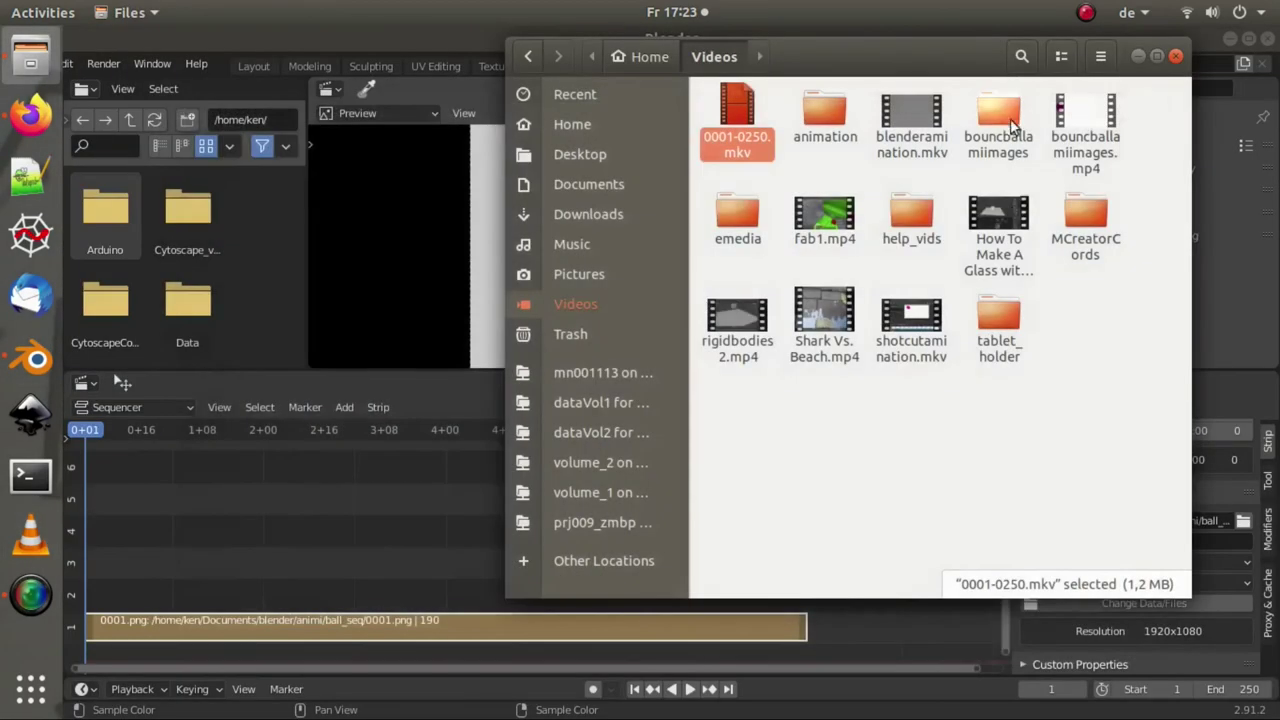
{"action": "double_click", "coordinate": [1090, 120]}
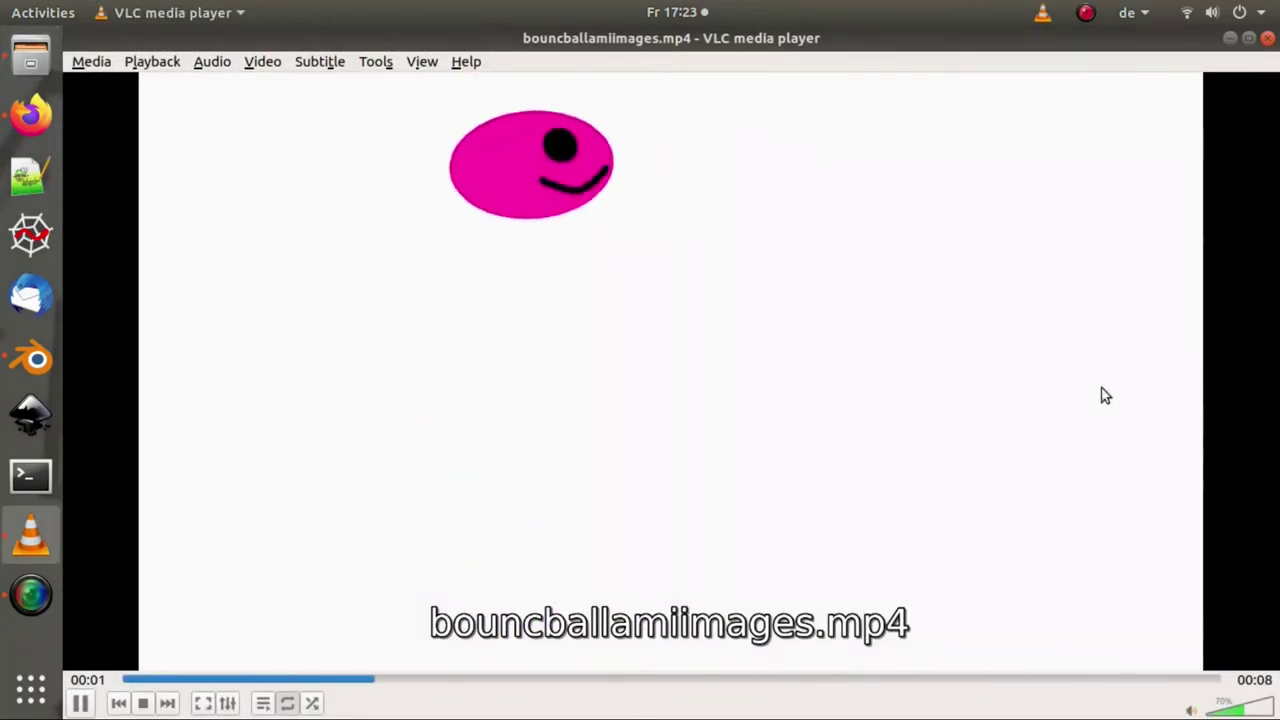
{"action": "left_click", "coordinate": [1268, 38]}
{"action": "left_click", "coordinate": [426, 37]}
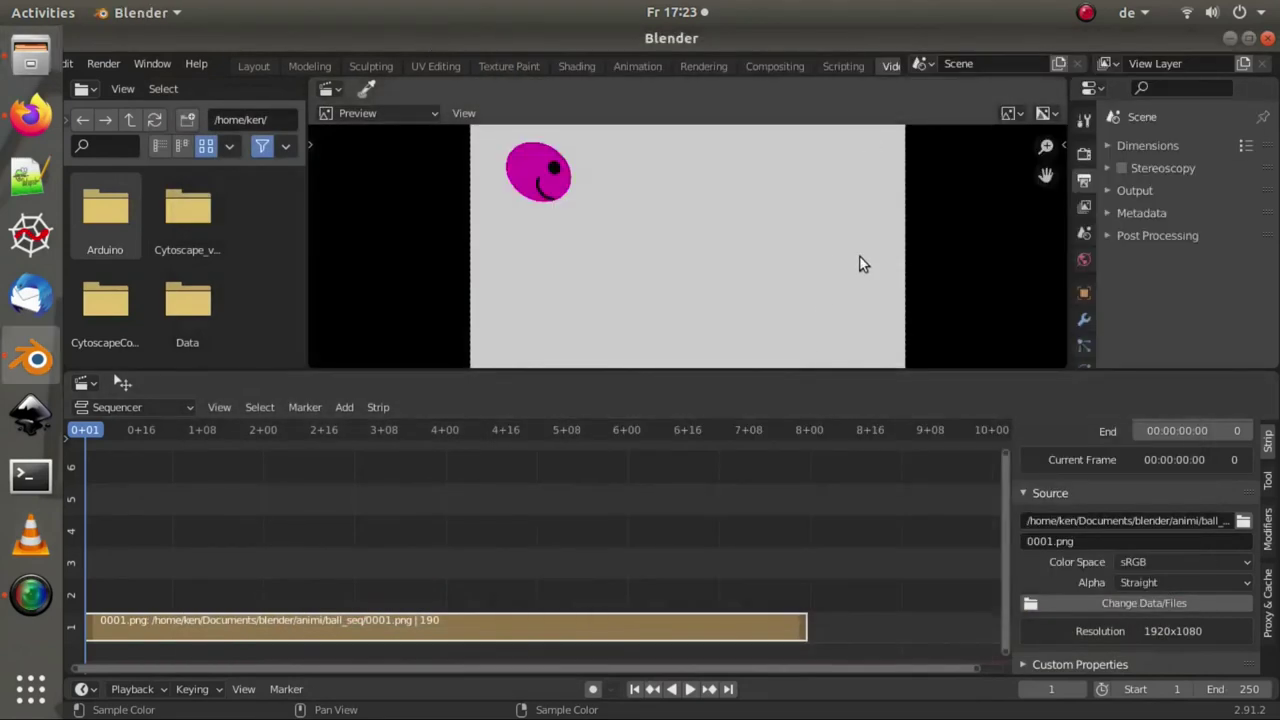
Step: Change the Color Management view transform from Filmic to Standard in Render Properties
{"action": "left_click", "coordinate": [253, 66]}
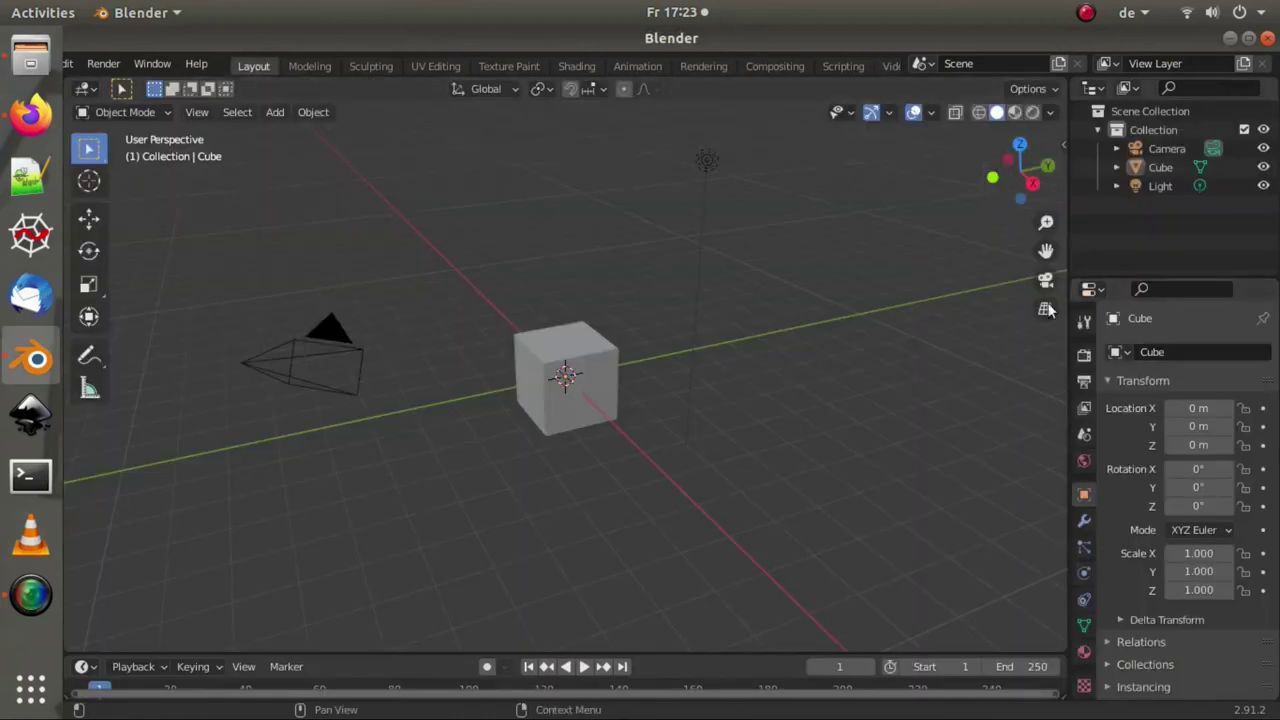
{"action": "left_click", "coordinate": [1077, 358]}
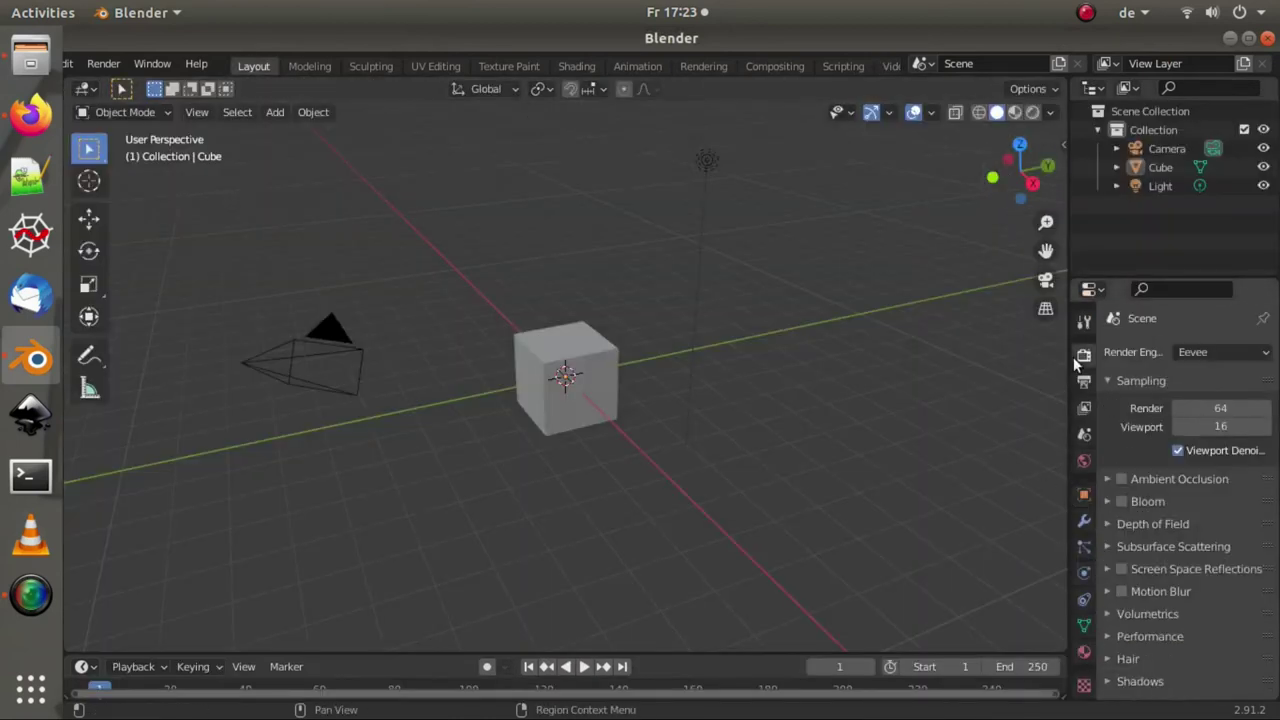
{"action": "scroll", "coordinate": [1161, 638], "scroll_direction": "down", "scroll_amount": 3}
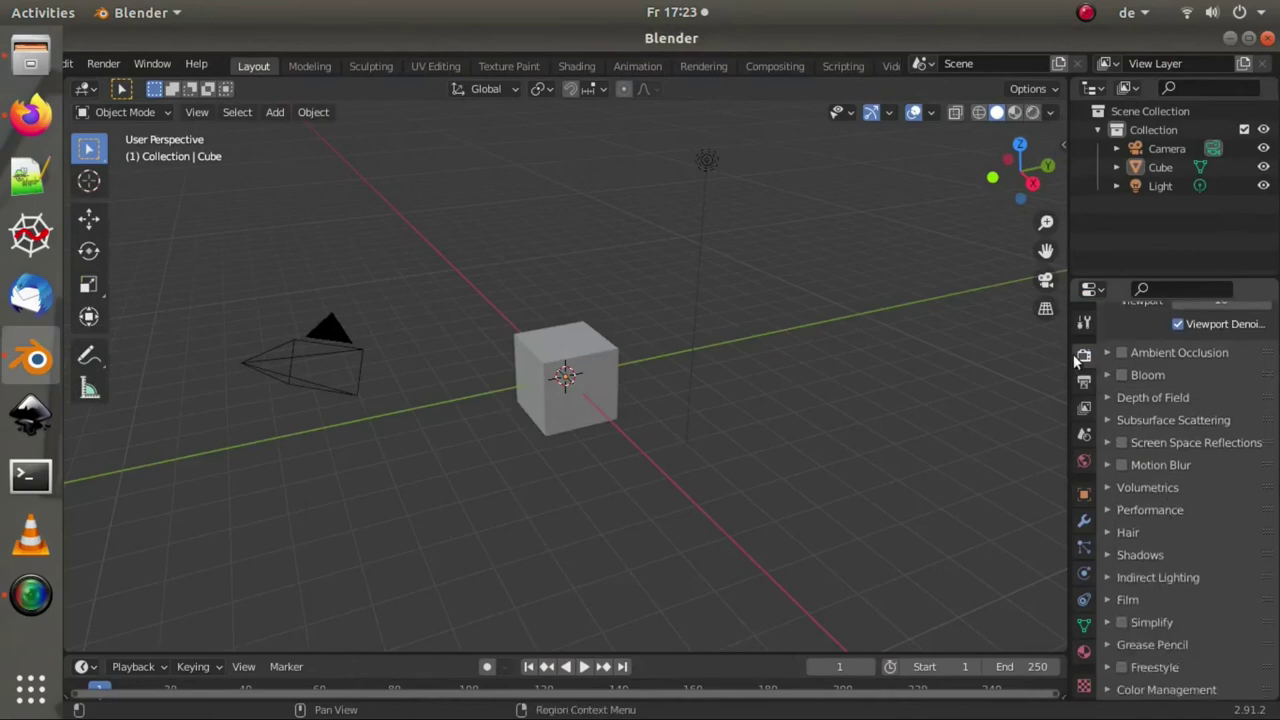
{"action": "left_click", "coordinate": [1111, 698]}
{"action": "scroll", "coordinate": [1149, 614], "scroll_direction": "down", "scroll_amount": 4}
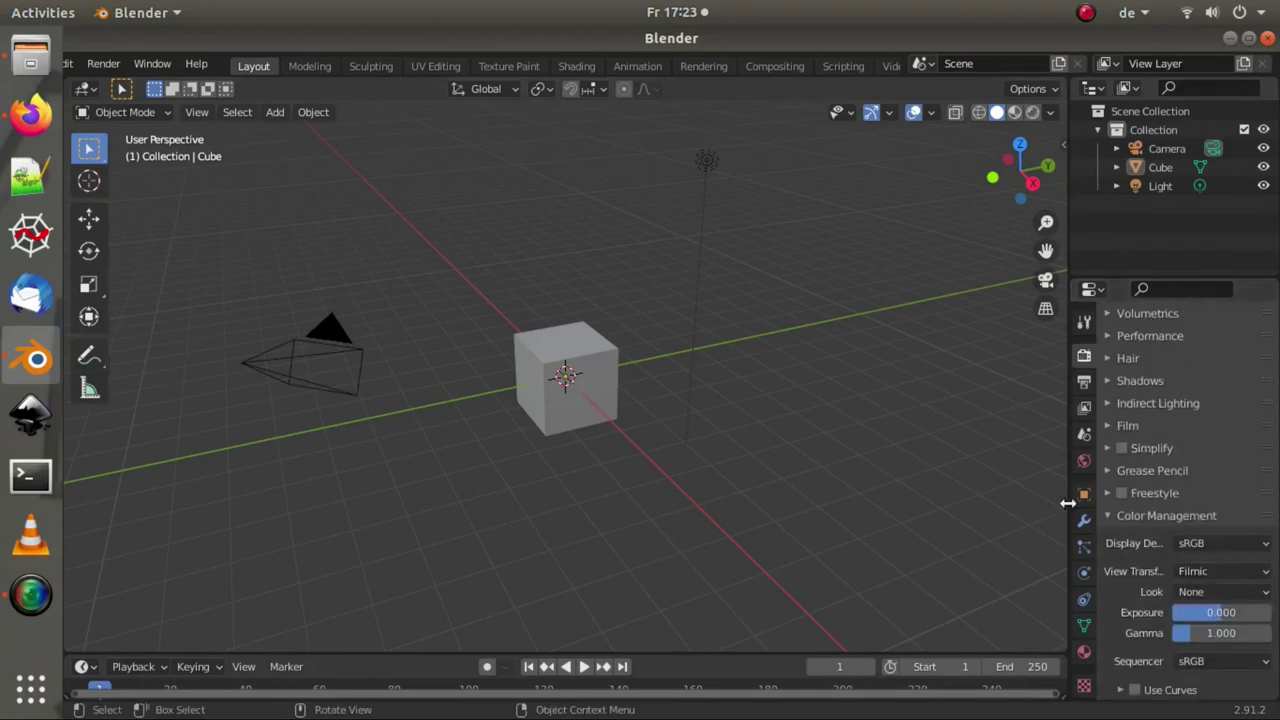
{"action": "left_click_drag", "start_coordinate": [1067, 506], "coordinate": [978, 508]}
{"action": "left_click", "coordinate": [1185, 571]}
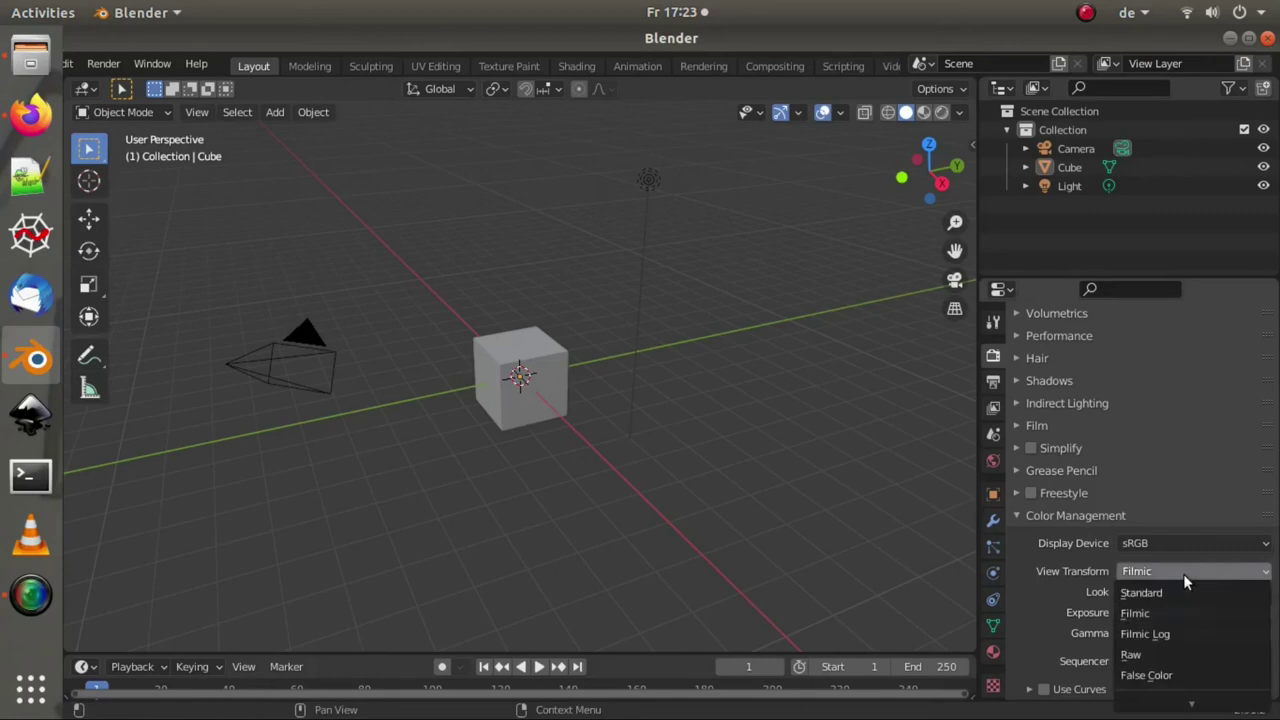
{"action": "left_click", "coordinate": [1180, 588]}
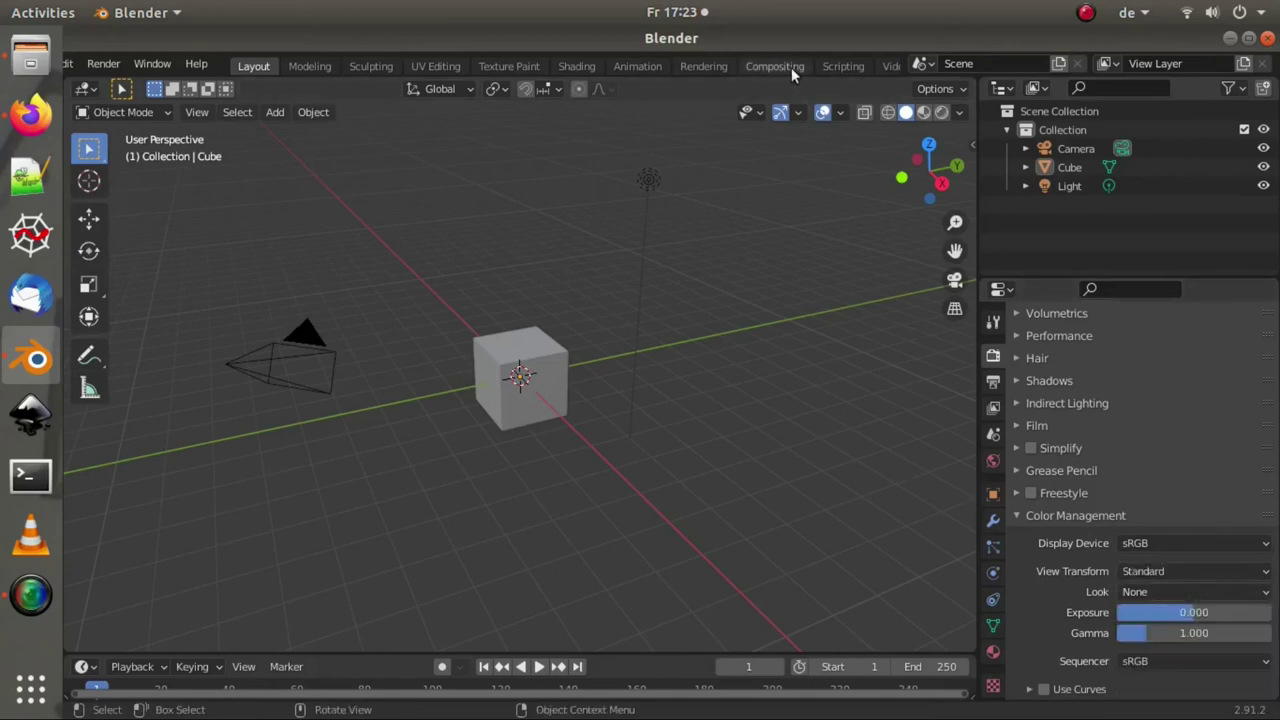
{"action": "scroll", "coordinate": [860, 62], "scroll_direction": "down", "scroll_amount": 3}
Step: Render the full animation to a video file from the Video Editing workspace
{"action": "left_click", "coordinate": [834, 66]}
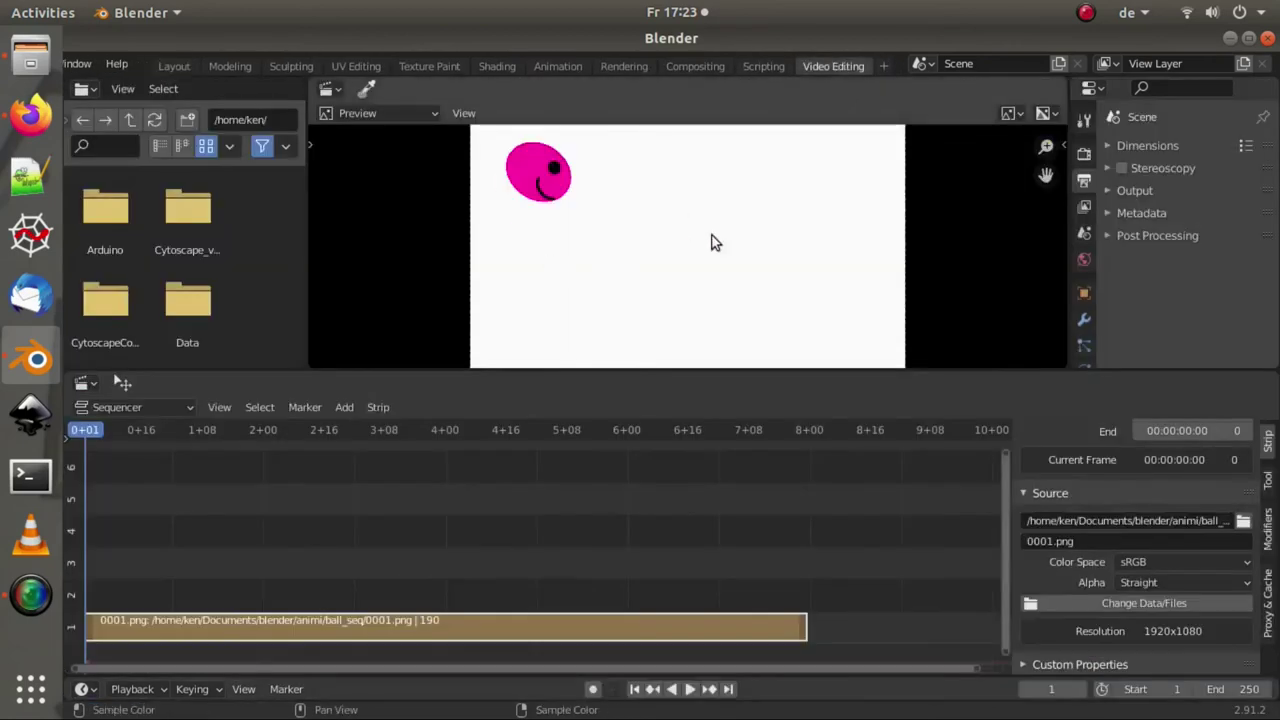
{"action": "left_click", "coordinate": [1110, 191]}
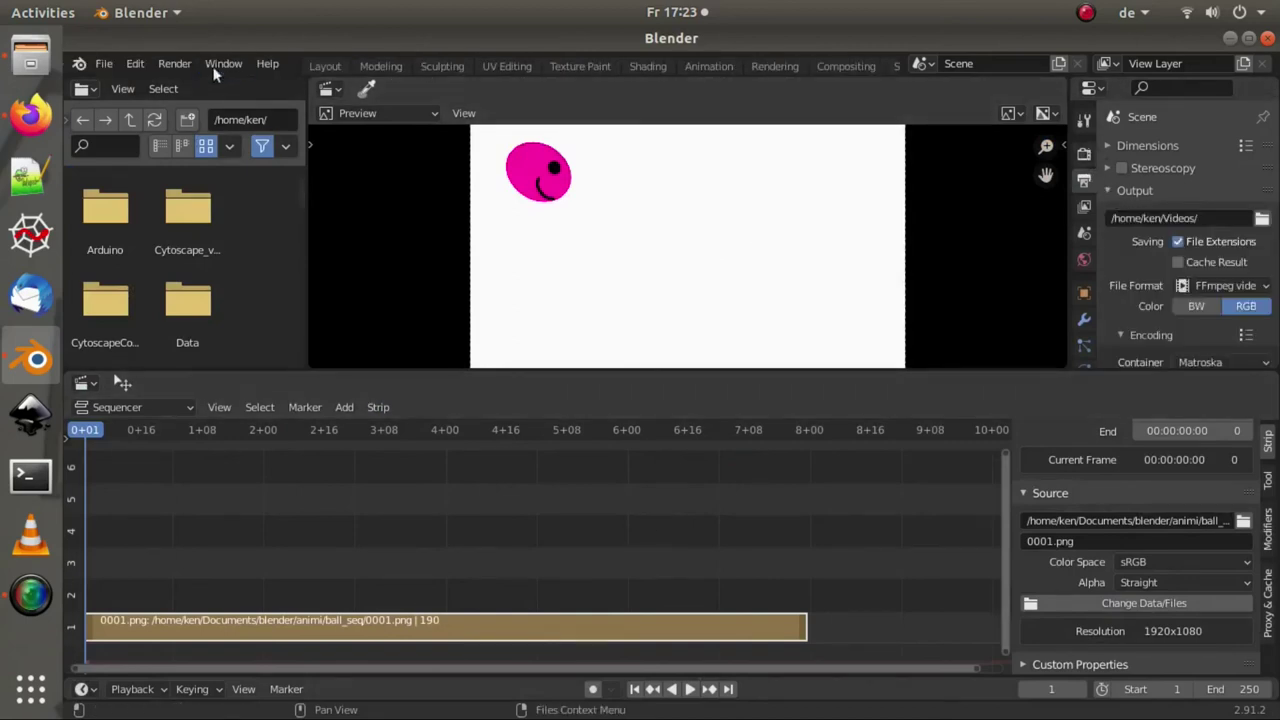
{"action": "left_click", "coordinate": [178, 63]}
{"action": "left_click", "coordinate": [217, 104]}
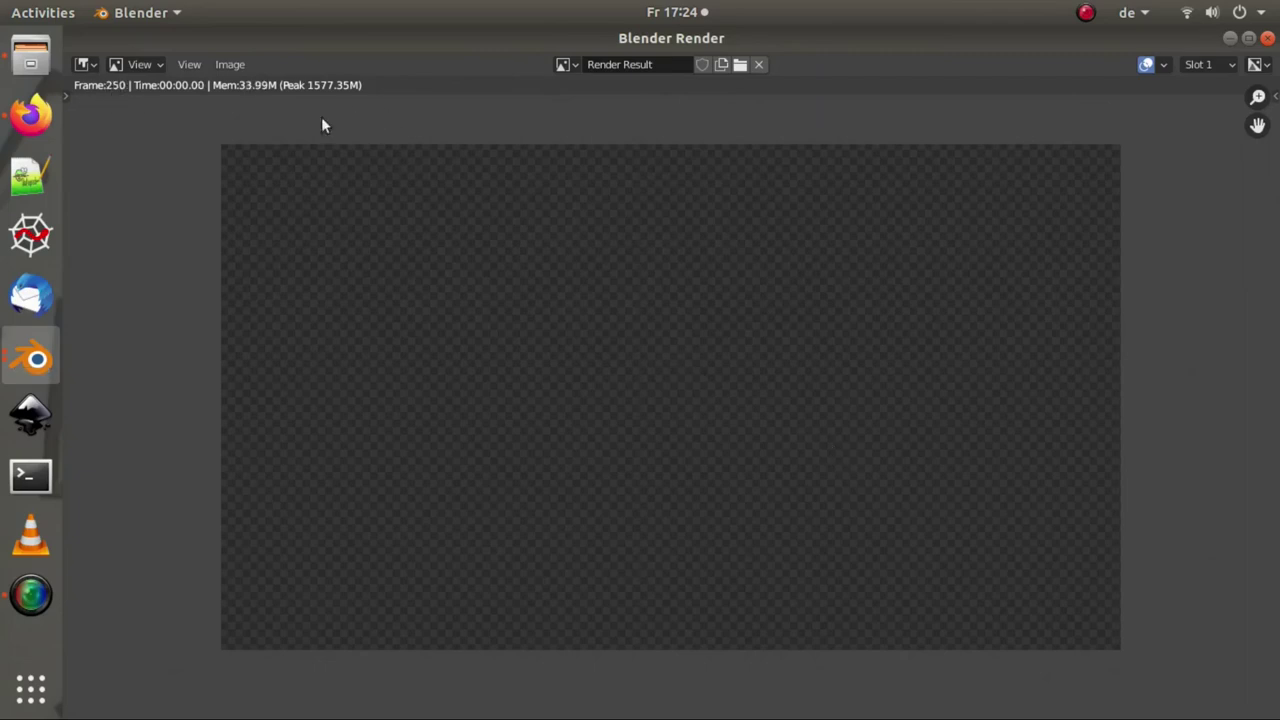
{"action": "left_click", "coordinate": [1267, 40]}
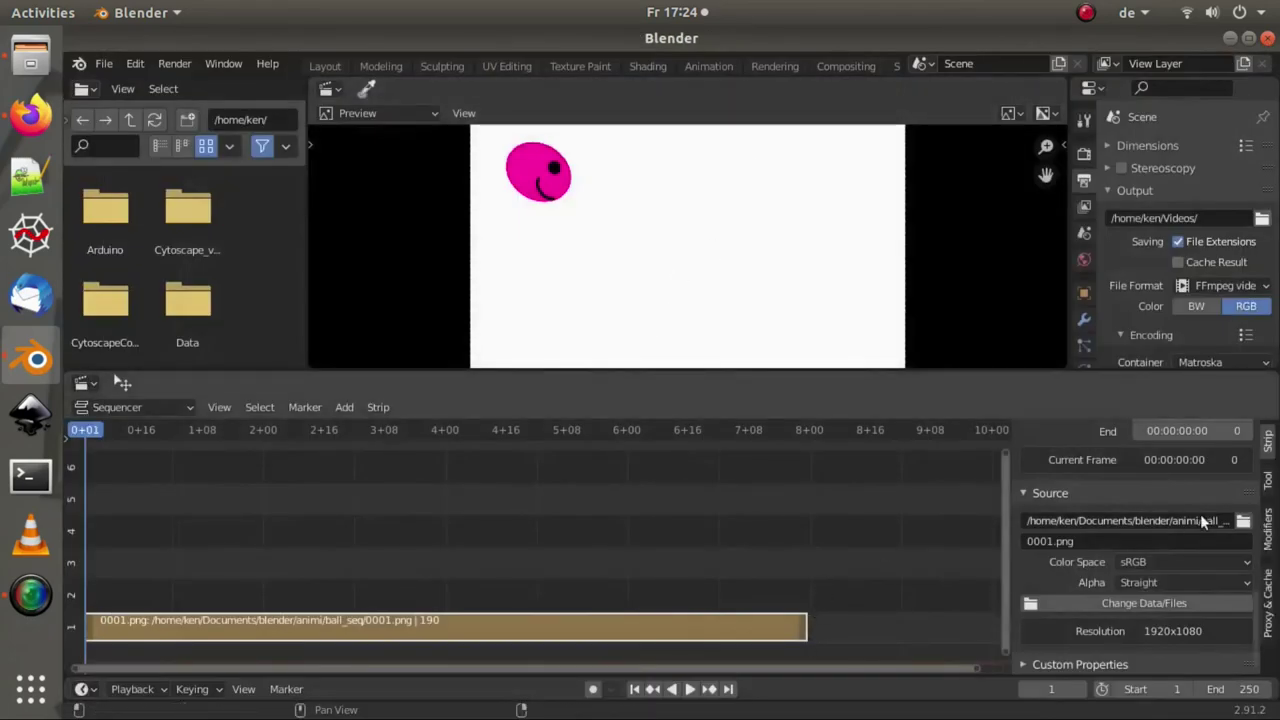
Step: Scrub the playhead to frame 191, where the ball image strip ends
{"action": "scroll", "coordinate": [1118, 628], "scroll_direction": "up", "scroll_amount": 10}
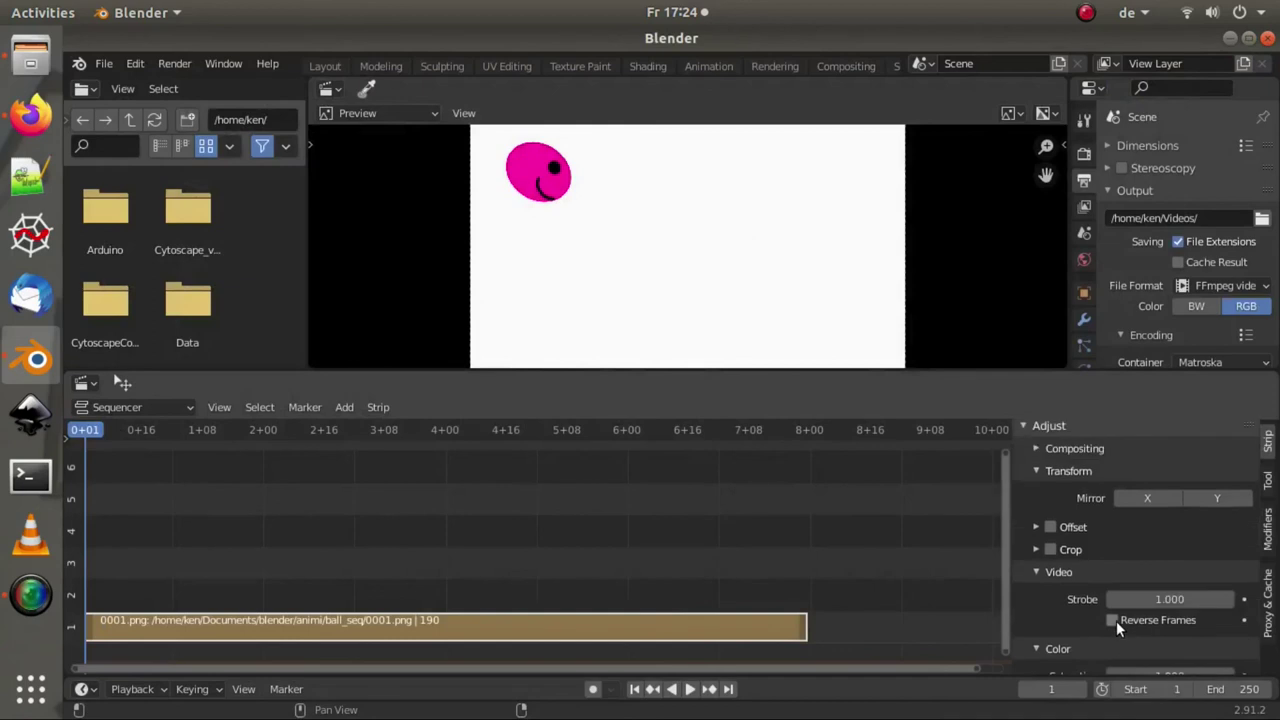
{"action": "scroll", "coordinate": [1118, 628], "scroll_direction": "down", "scroll_amount": 3}
{"action": "scroll", "coordinate": [1116, 621], "scroll_direction": "down", "scroll_amount": 3}
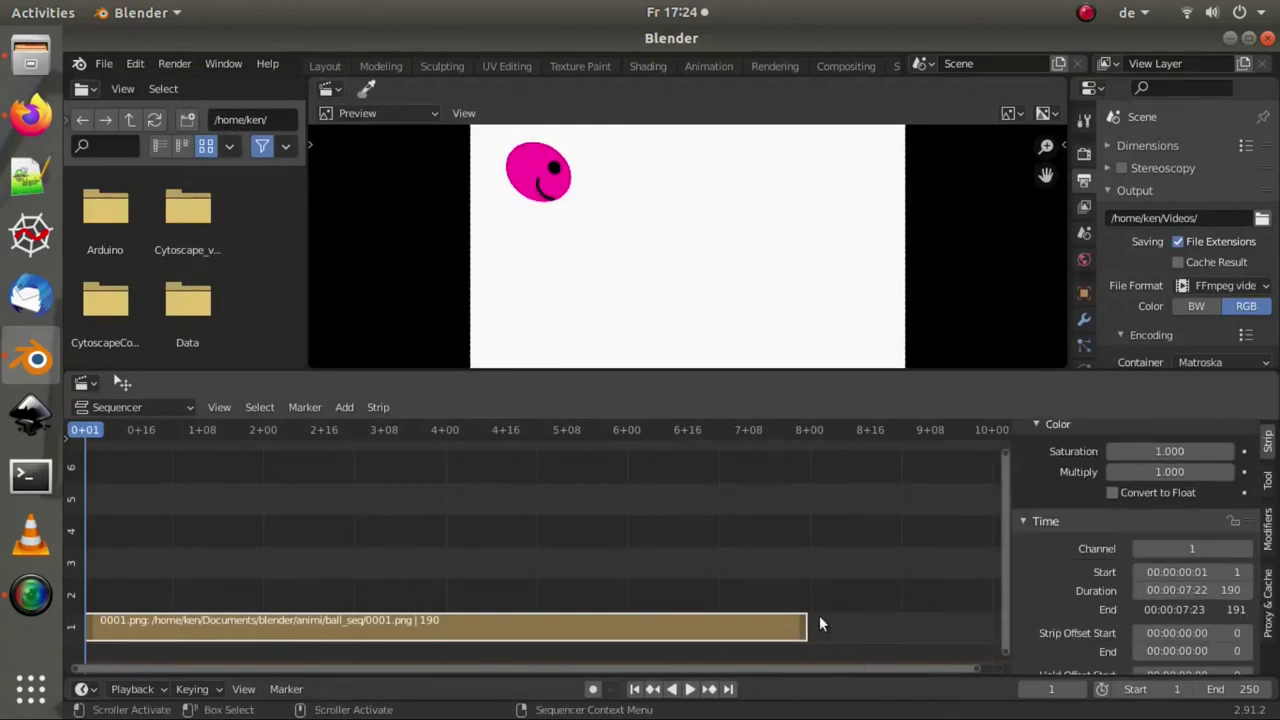
{"action": "left_click", "coordinate": [806, 479]}
{"action": "left_click_drag", "start_coordinate": [790, 430], "coordinate": [808, 438]}
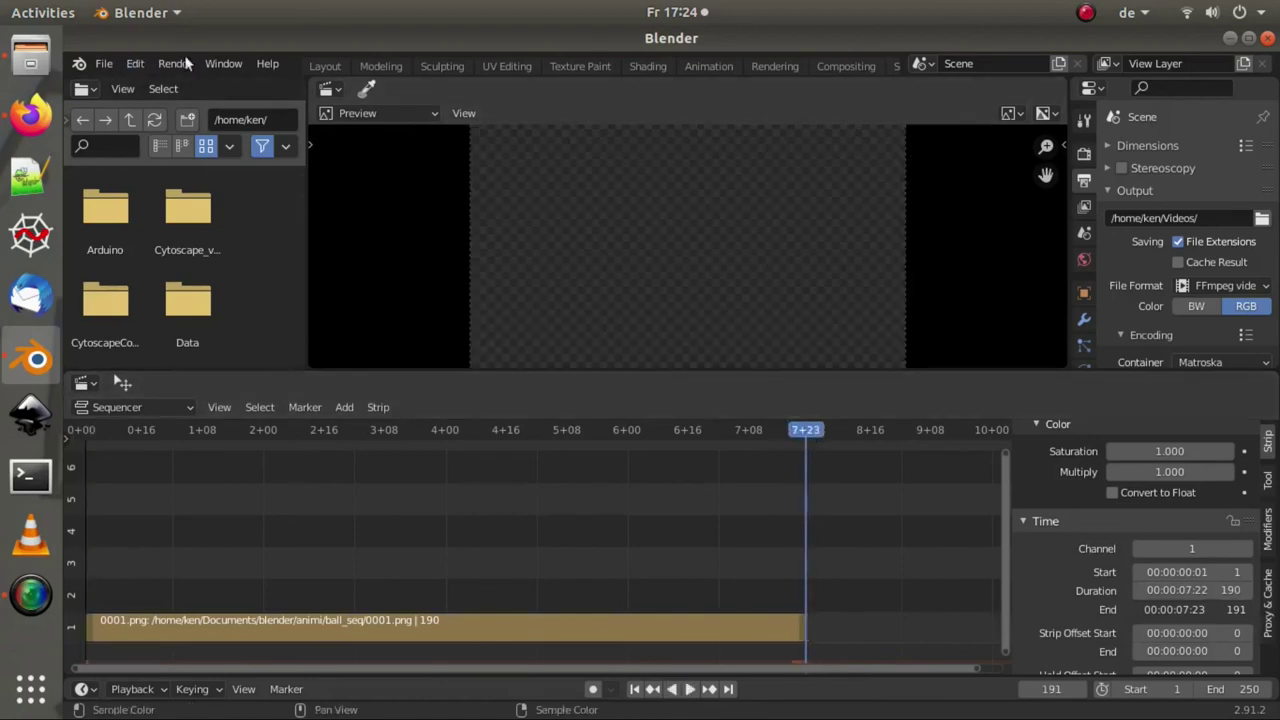
{"action": "left_click", "coordinate": [30, 60]}
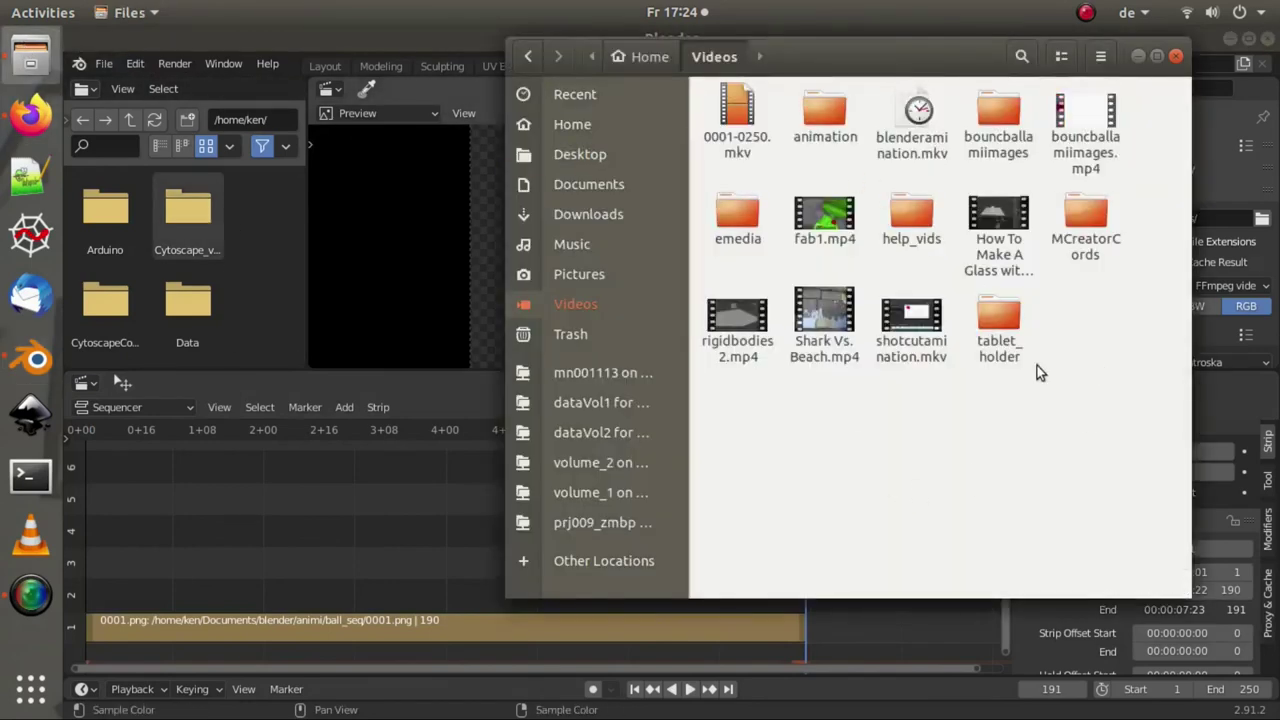
{"action": "left_click", "coordinate": [1225, 188]}
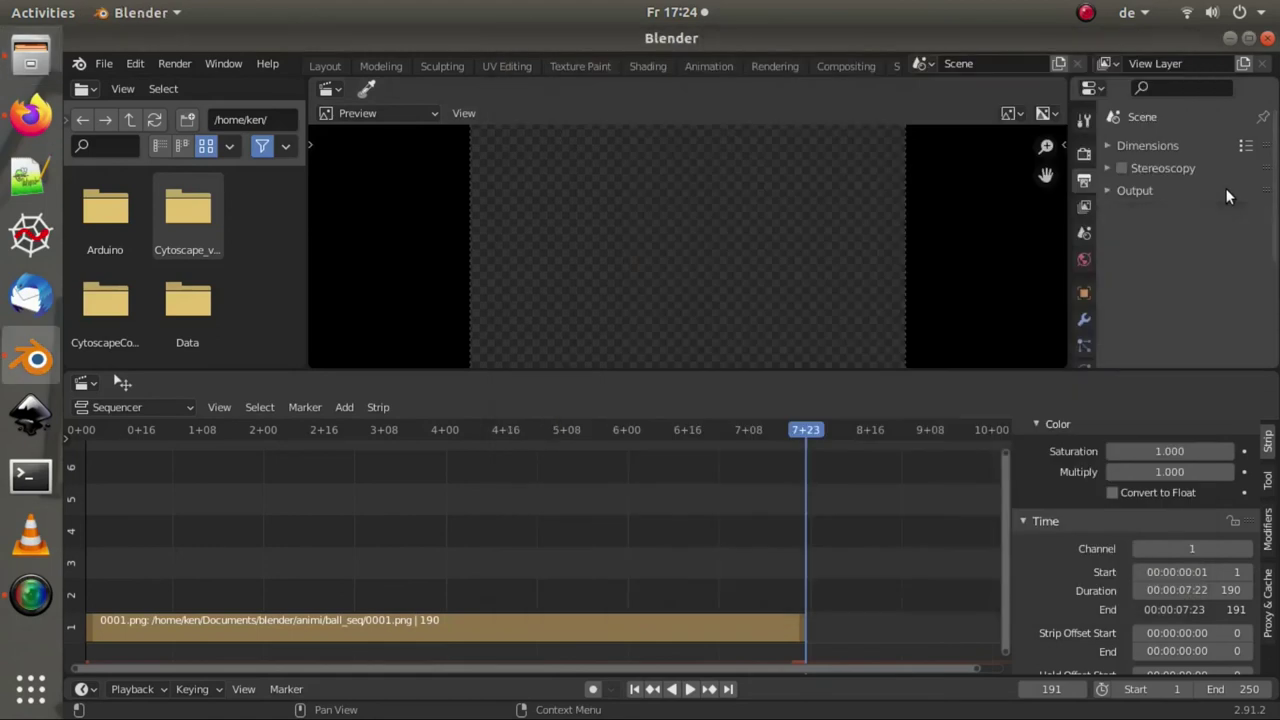
{"action": "left_click", "coordinate": [1211, 191]}
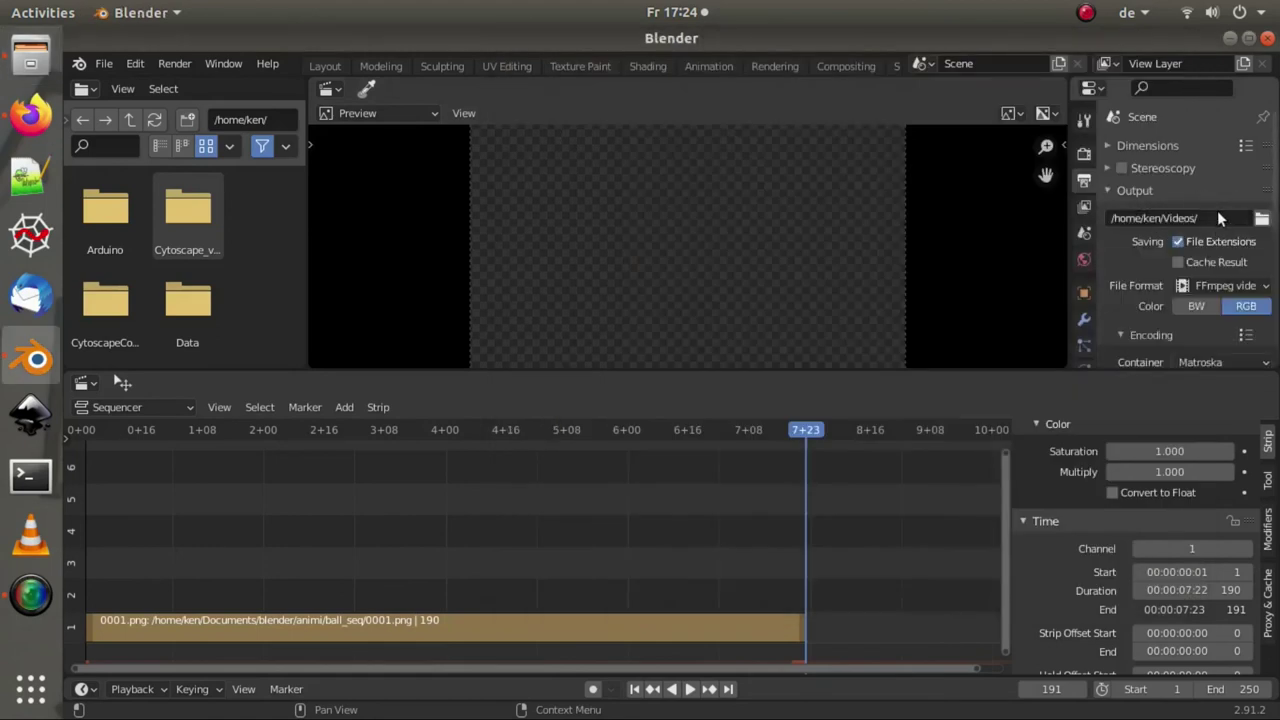
{"action": "left_click", "coordinate": [30, 58]}
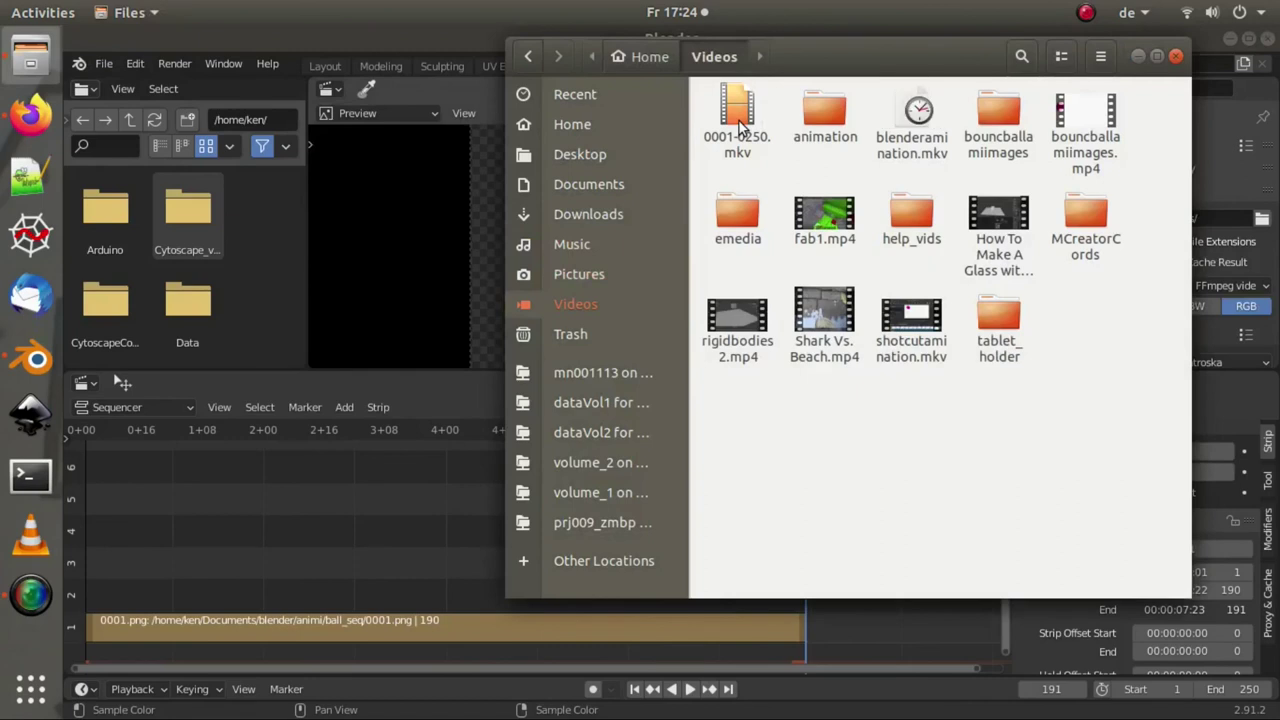
{"action": "left_click", "coordinate": [364, 145]}
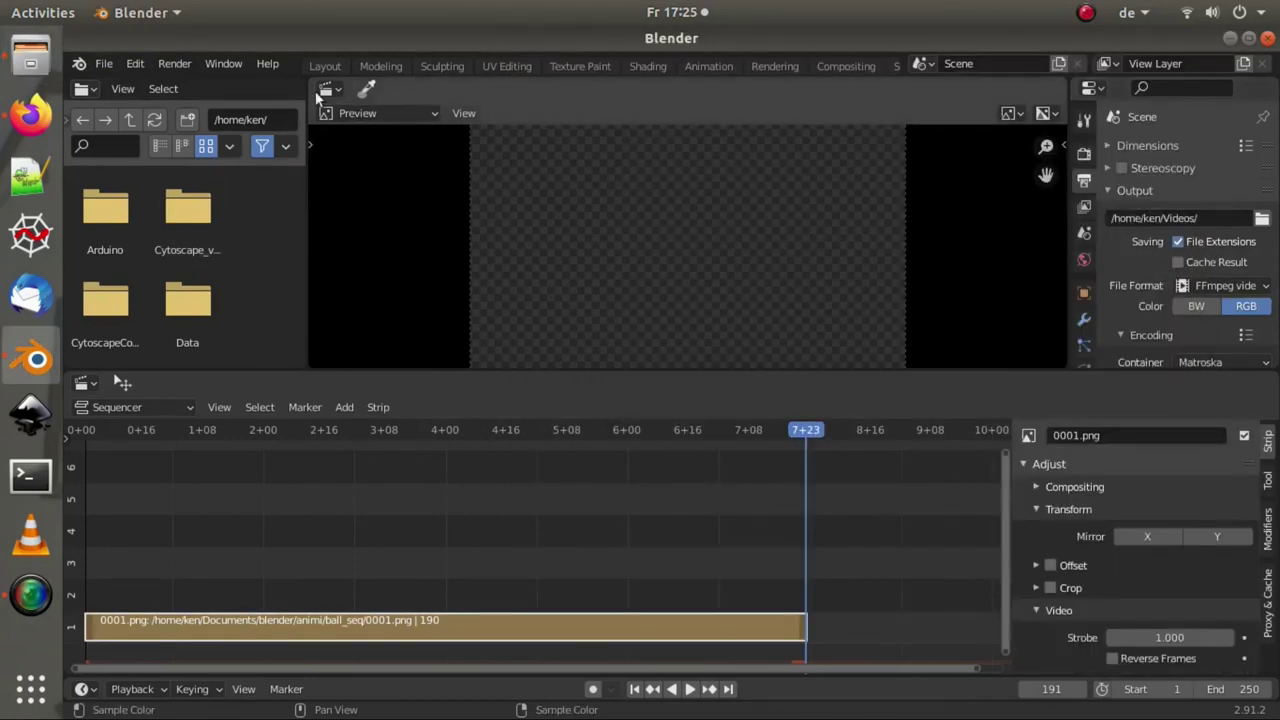
Step: Change the scene's End frame from 250 to 191 in the Layout Timeline
{"action": "left_click", "coordinate": [325, 65]}
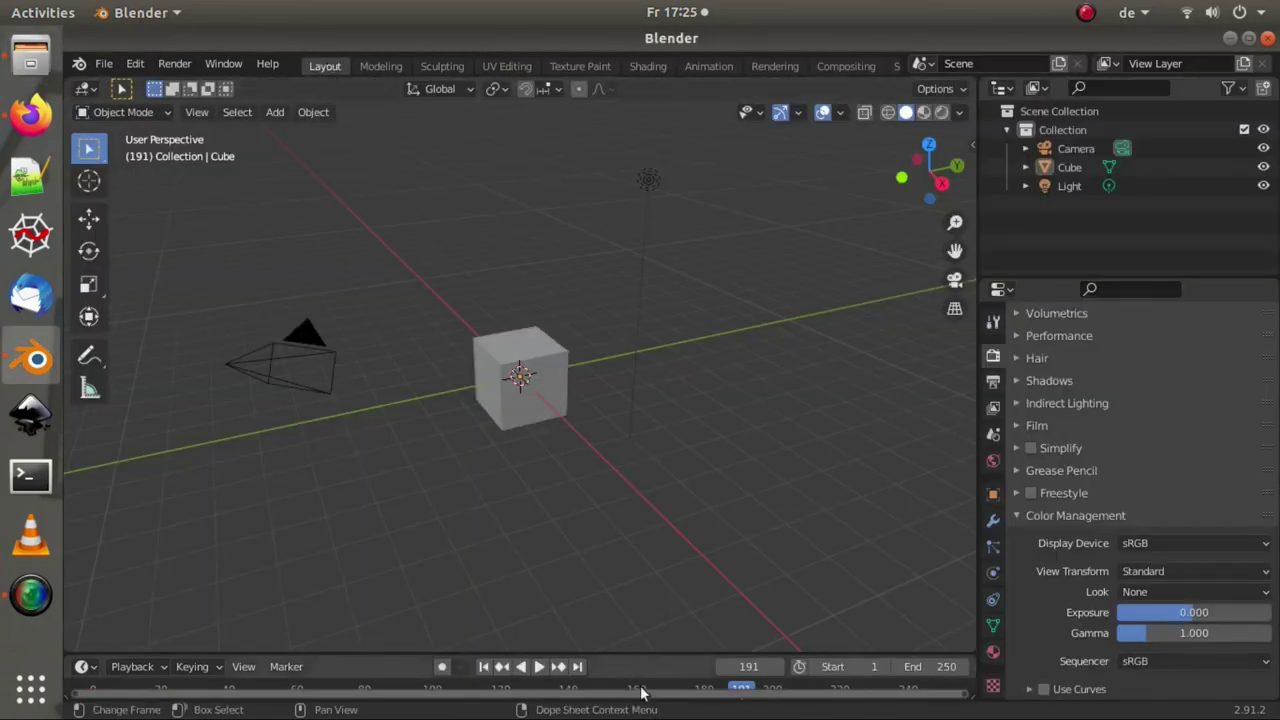
{"action": "left_click_drag", "start_coordinate": [631, 645], "coordinate": [648, 487]}
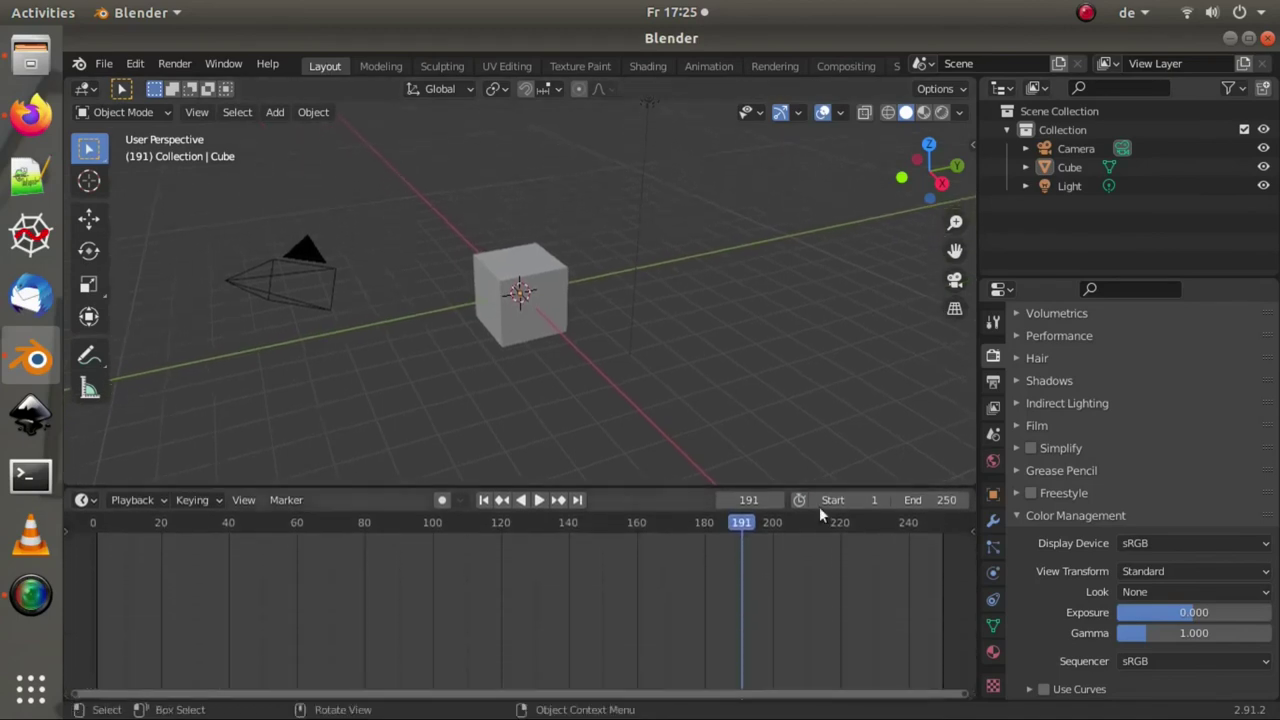
{"action": "left_click", "coordinate": [929, 494]}
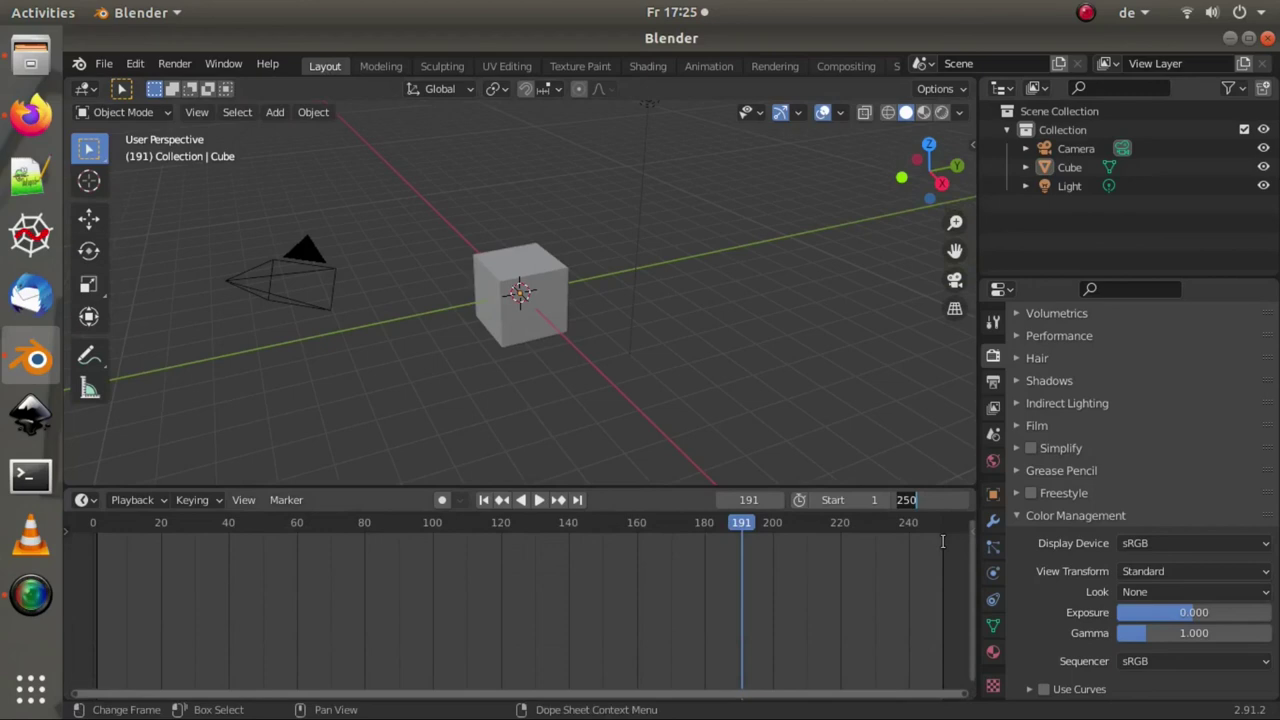
{"action": "type", "text": "11"}
{"action": "key", "text": "Return"}
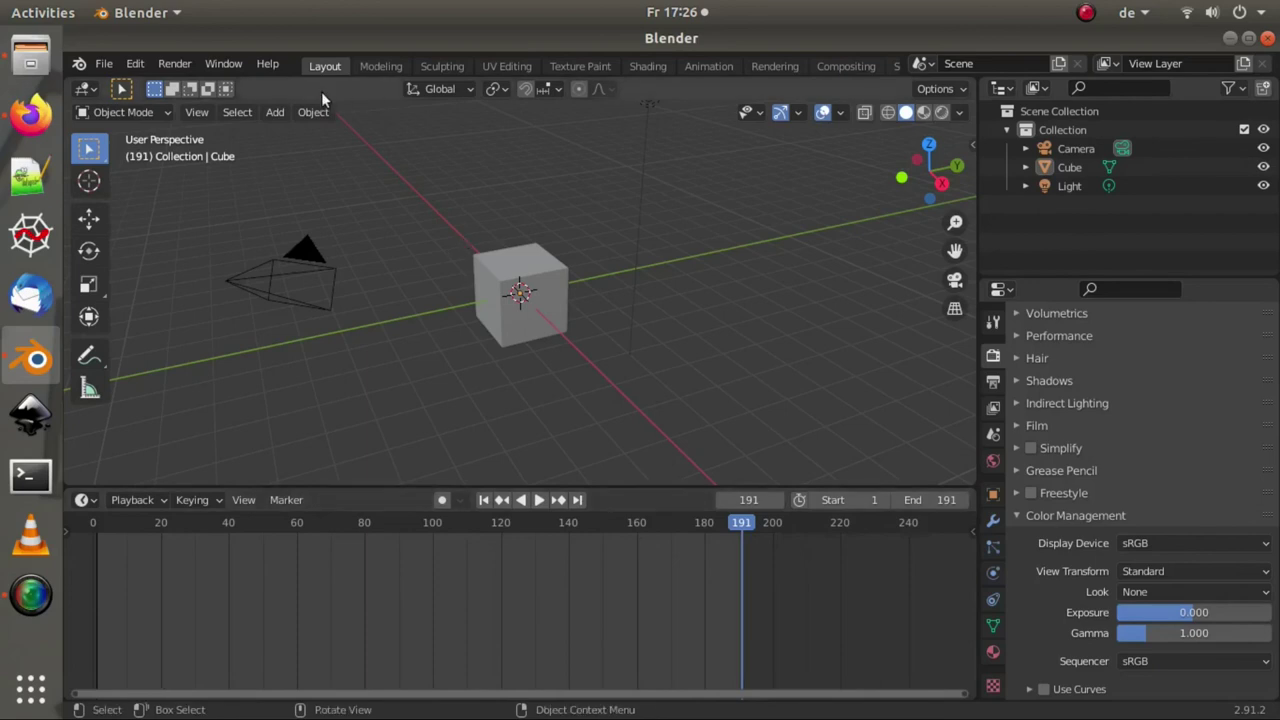
Step: Scrub back to the ball strip's start and open its context menu to reach Add Modifier
{"action": "key", "text": "ctrl+Page_Up"}
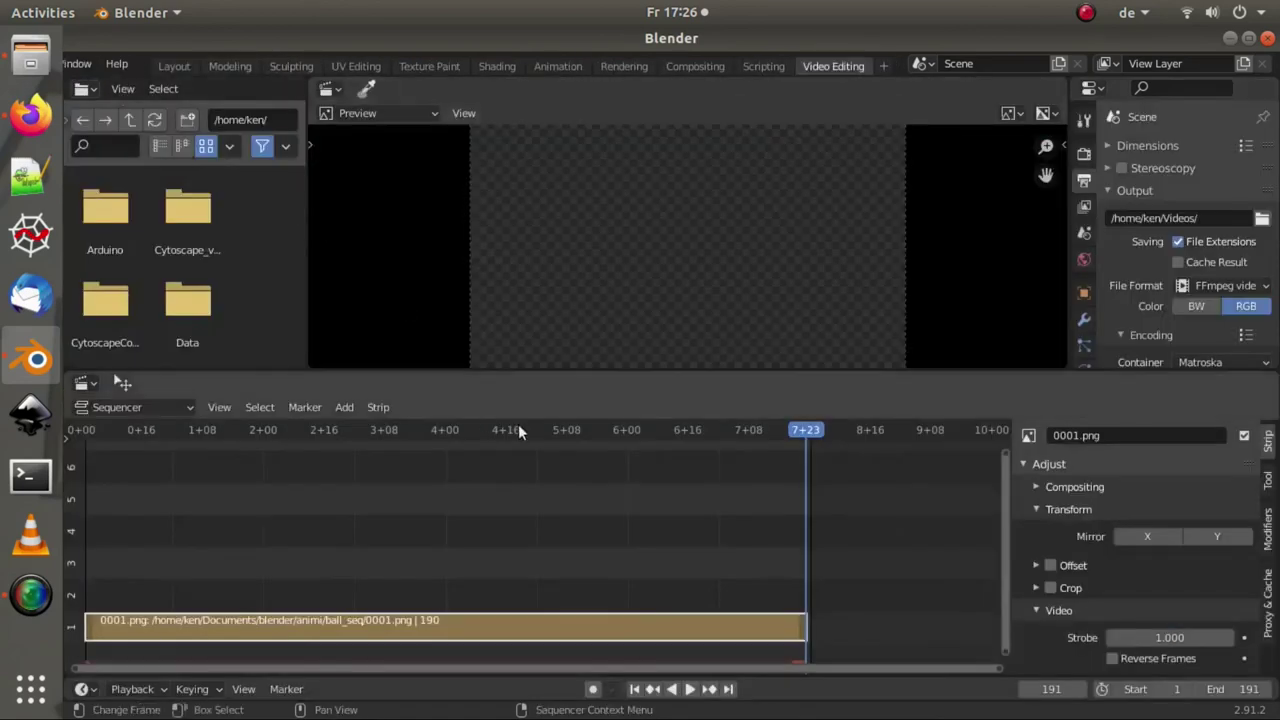
{"action": "left_click_drag", "start_coordinate": [785, 429], "coordinate": [186, 469]}
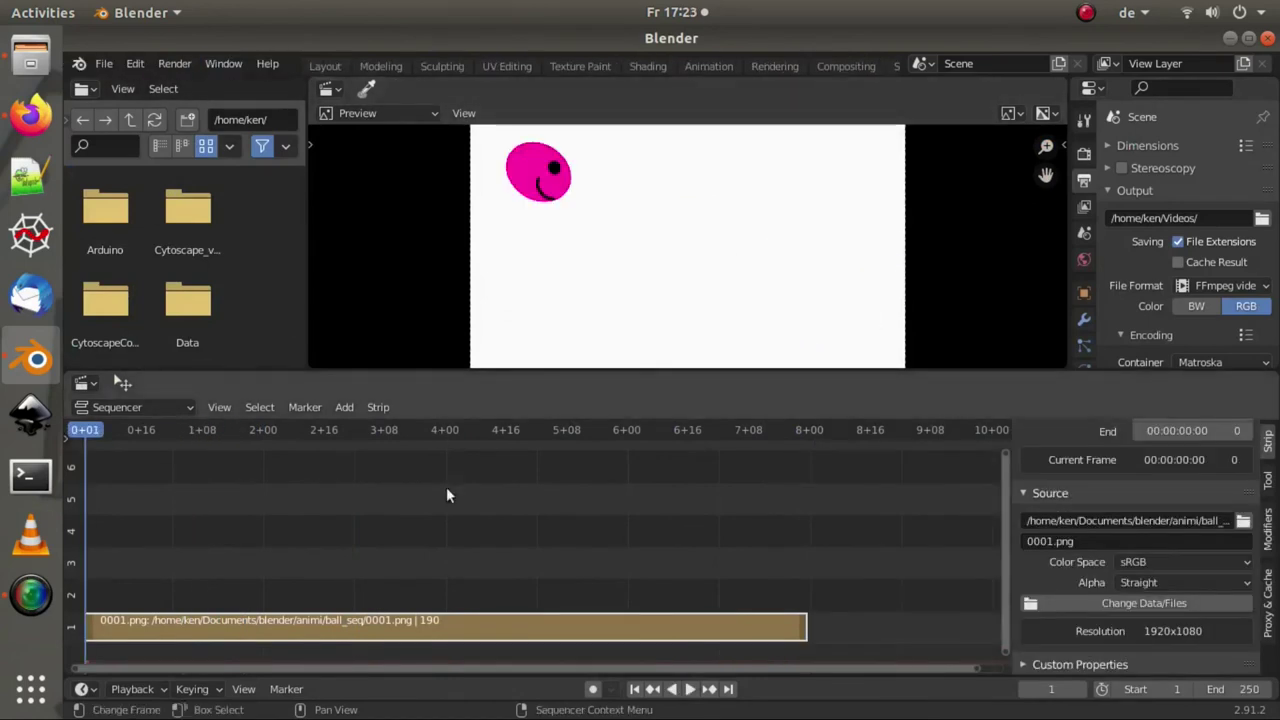
{"action": "right_click", "coordinate": [486, 624]}
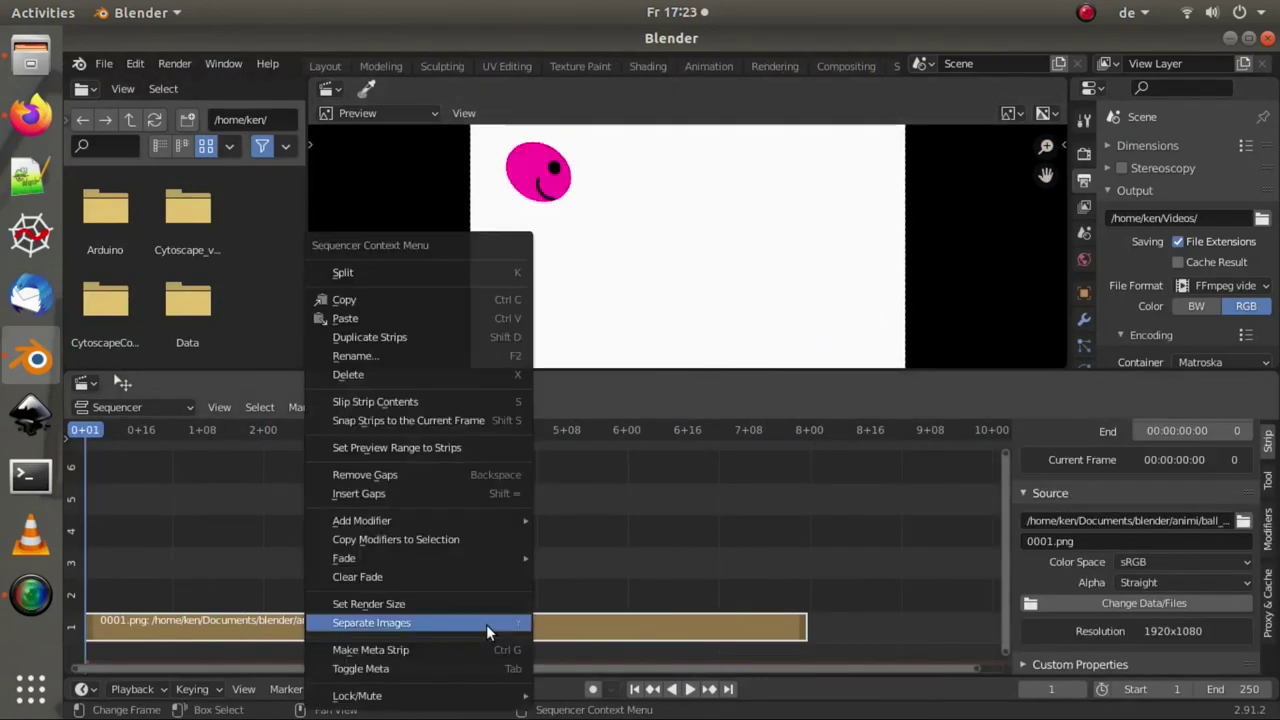
{"action": "right_click", "coordinate": [555, 628]}
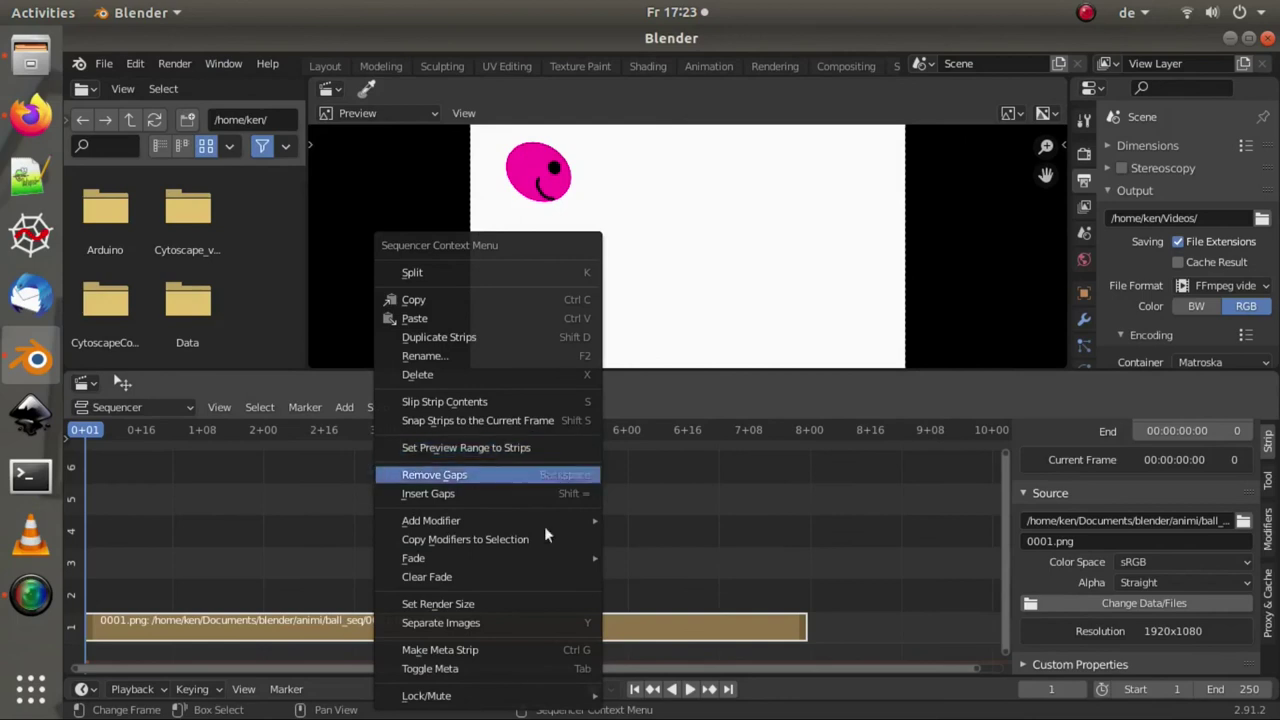